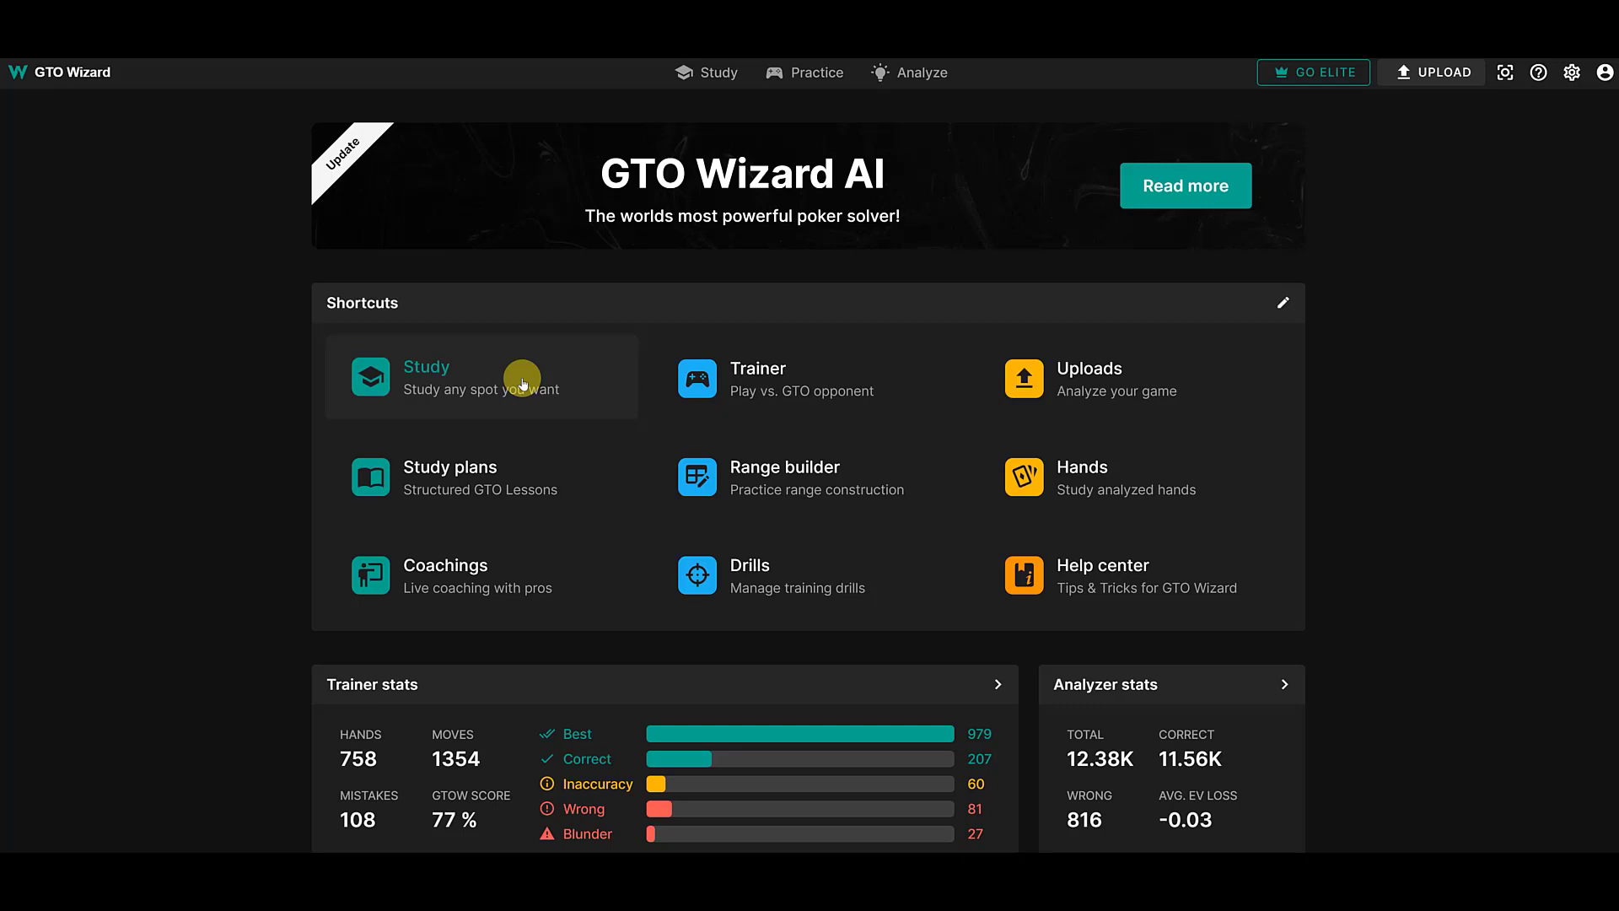
- Open Study and load the 100bb Complex NL50 cash 6max solution with GTO open and 3bet sizes from the solutions library
click(523, 384)
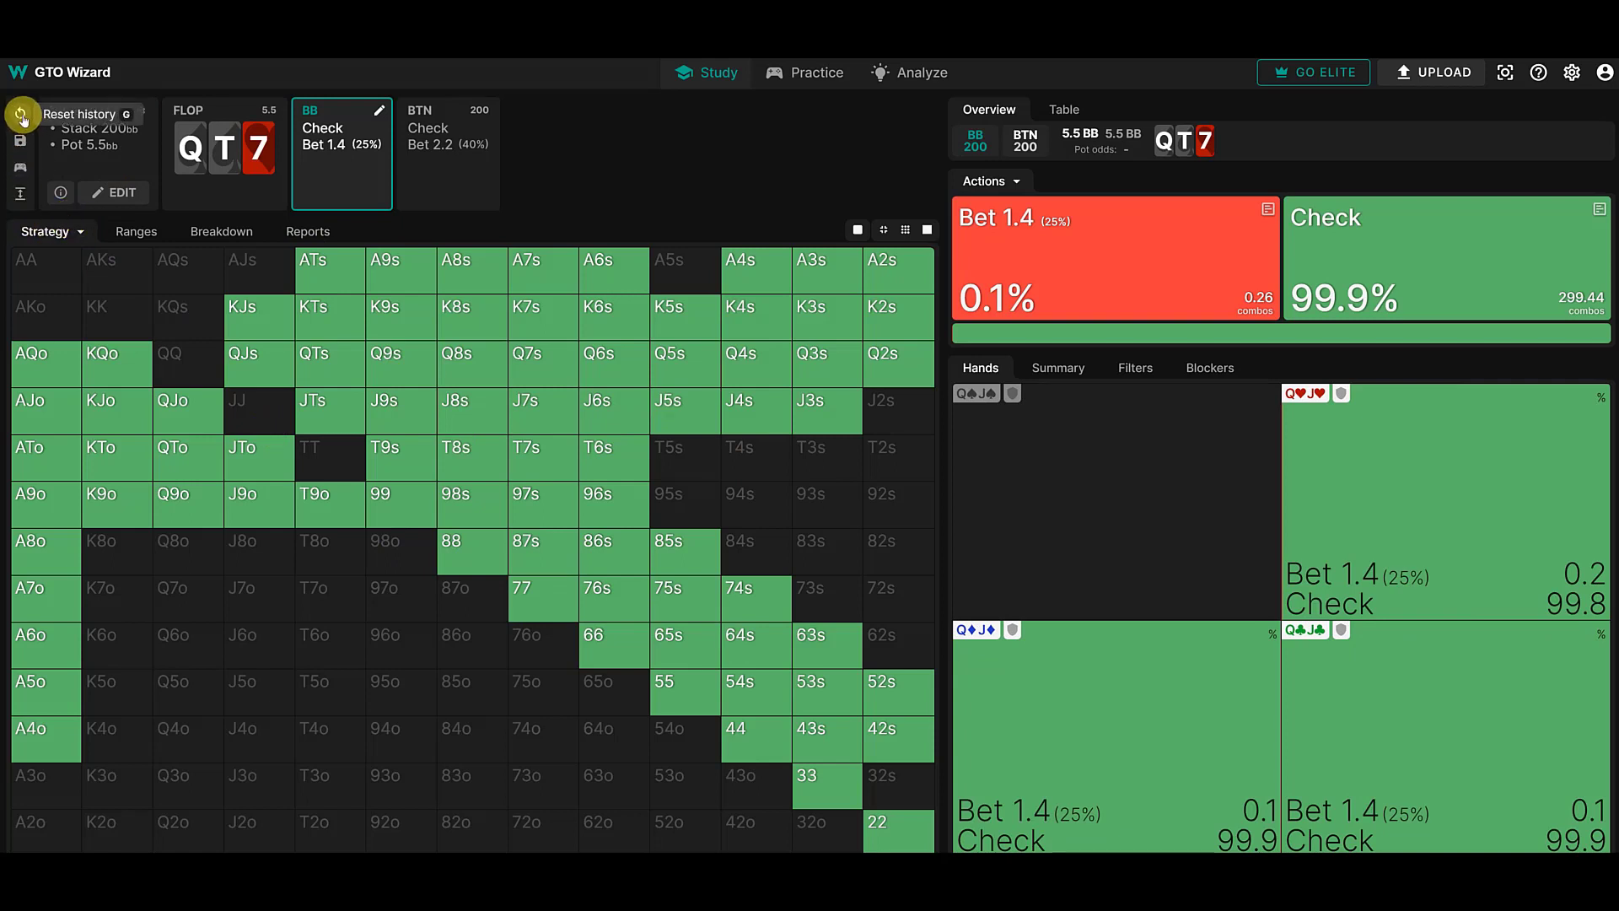
click(112, 152)
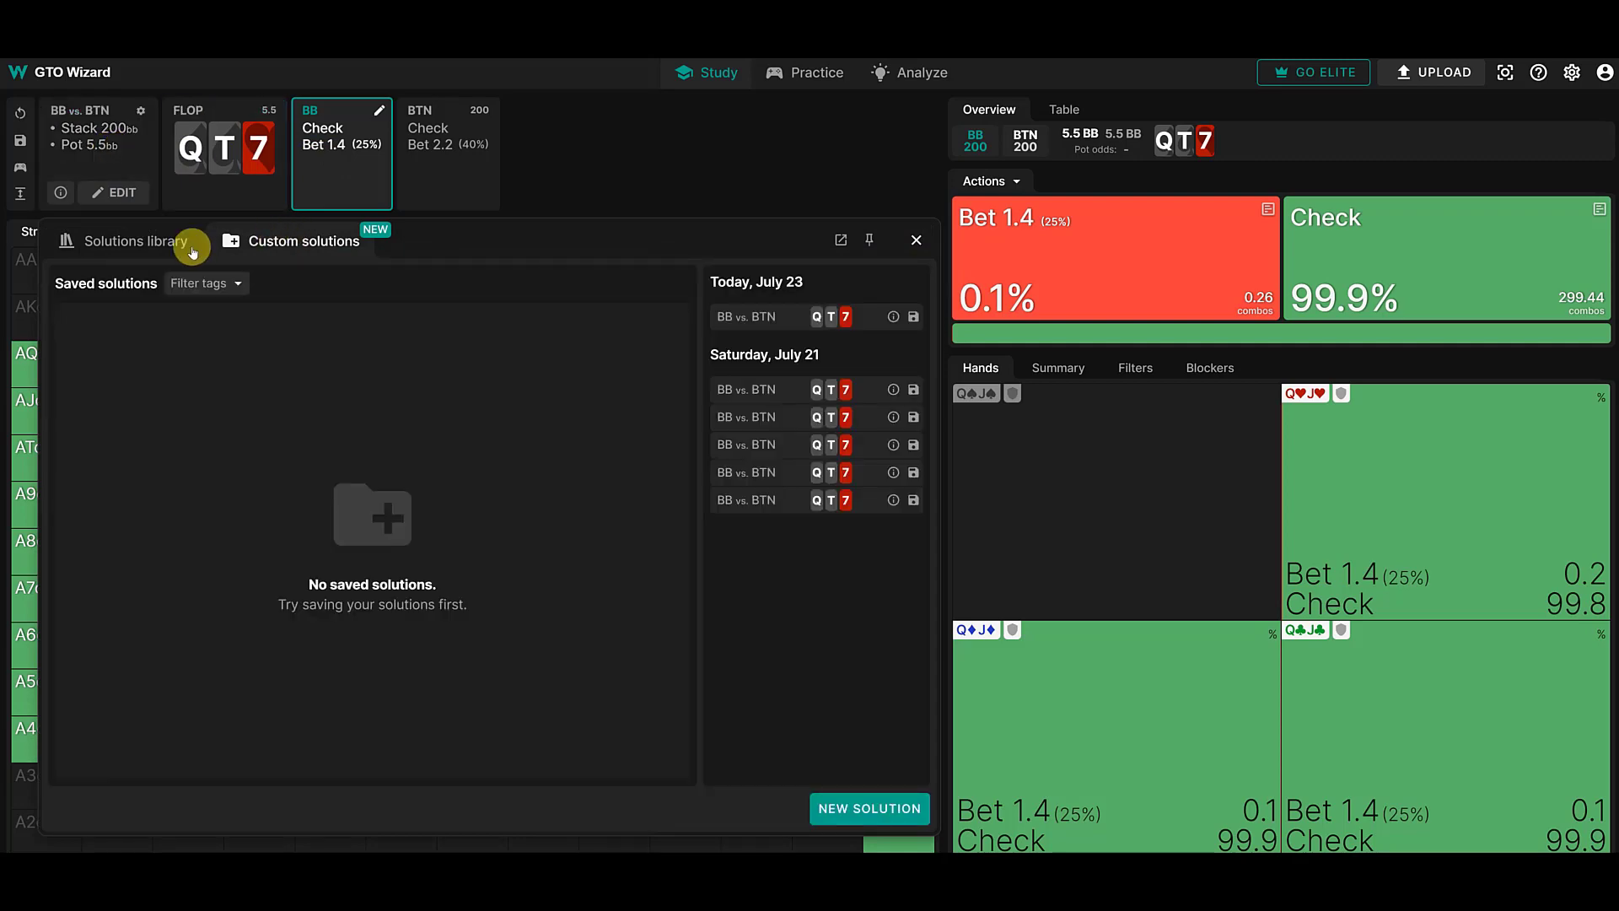
click(142, 243)
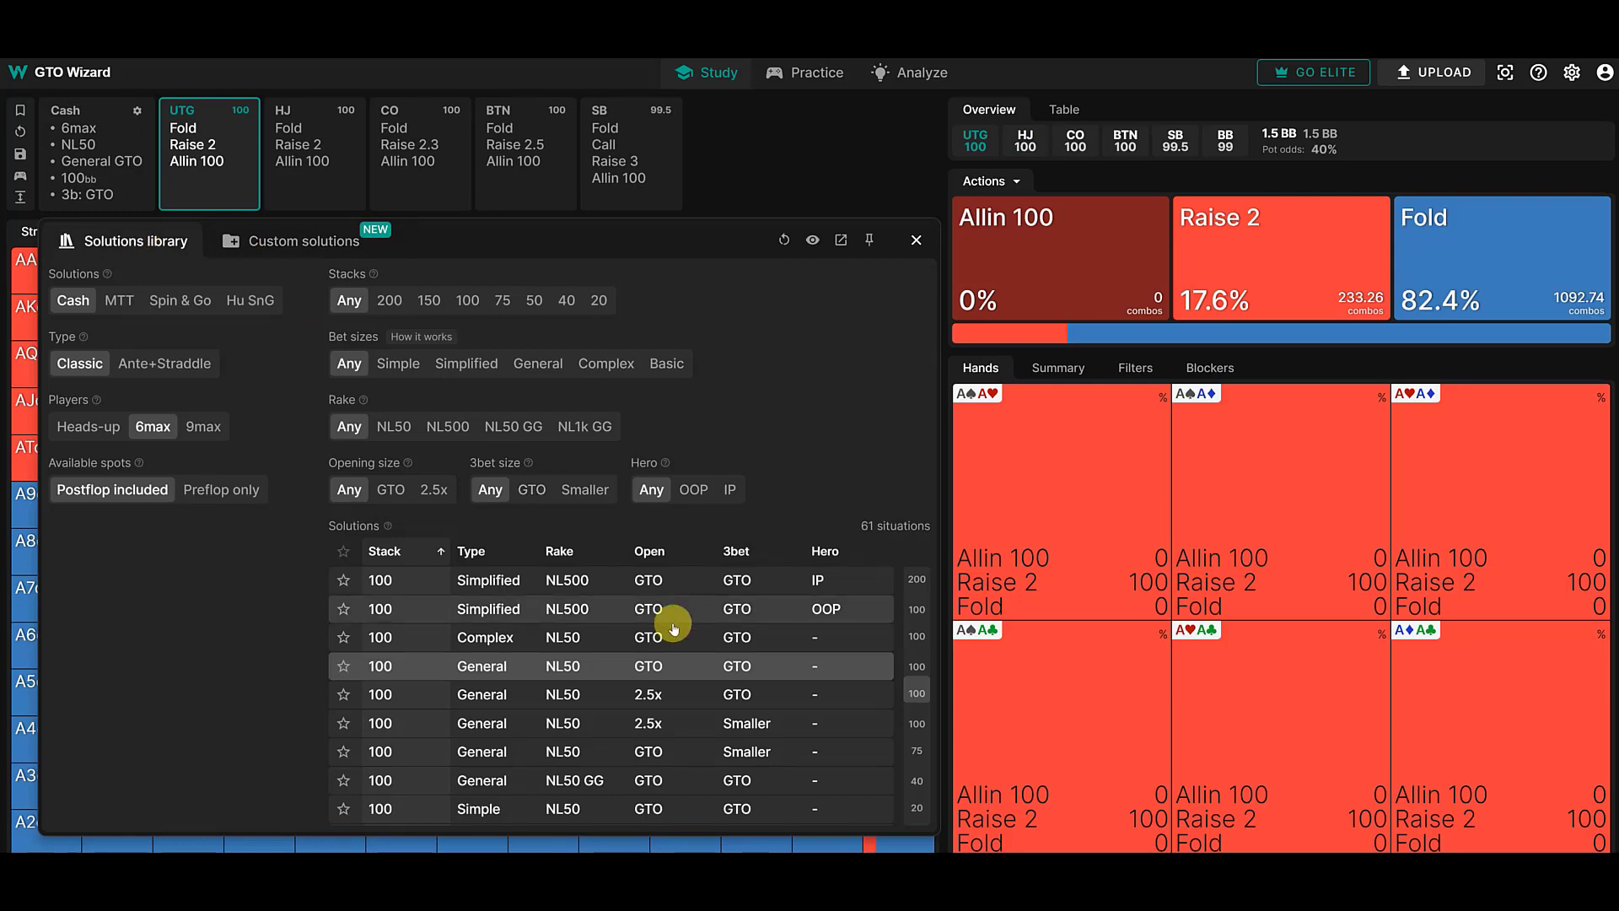
click(646, 637)
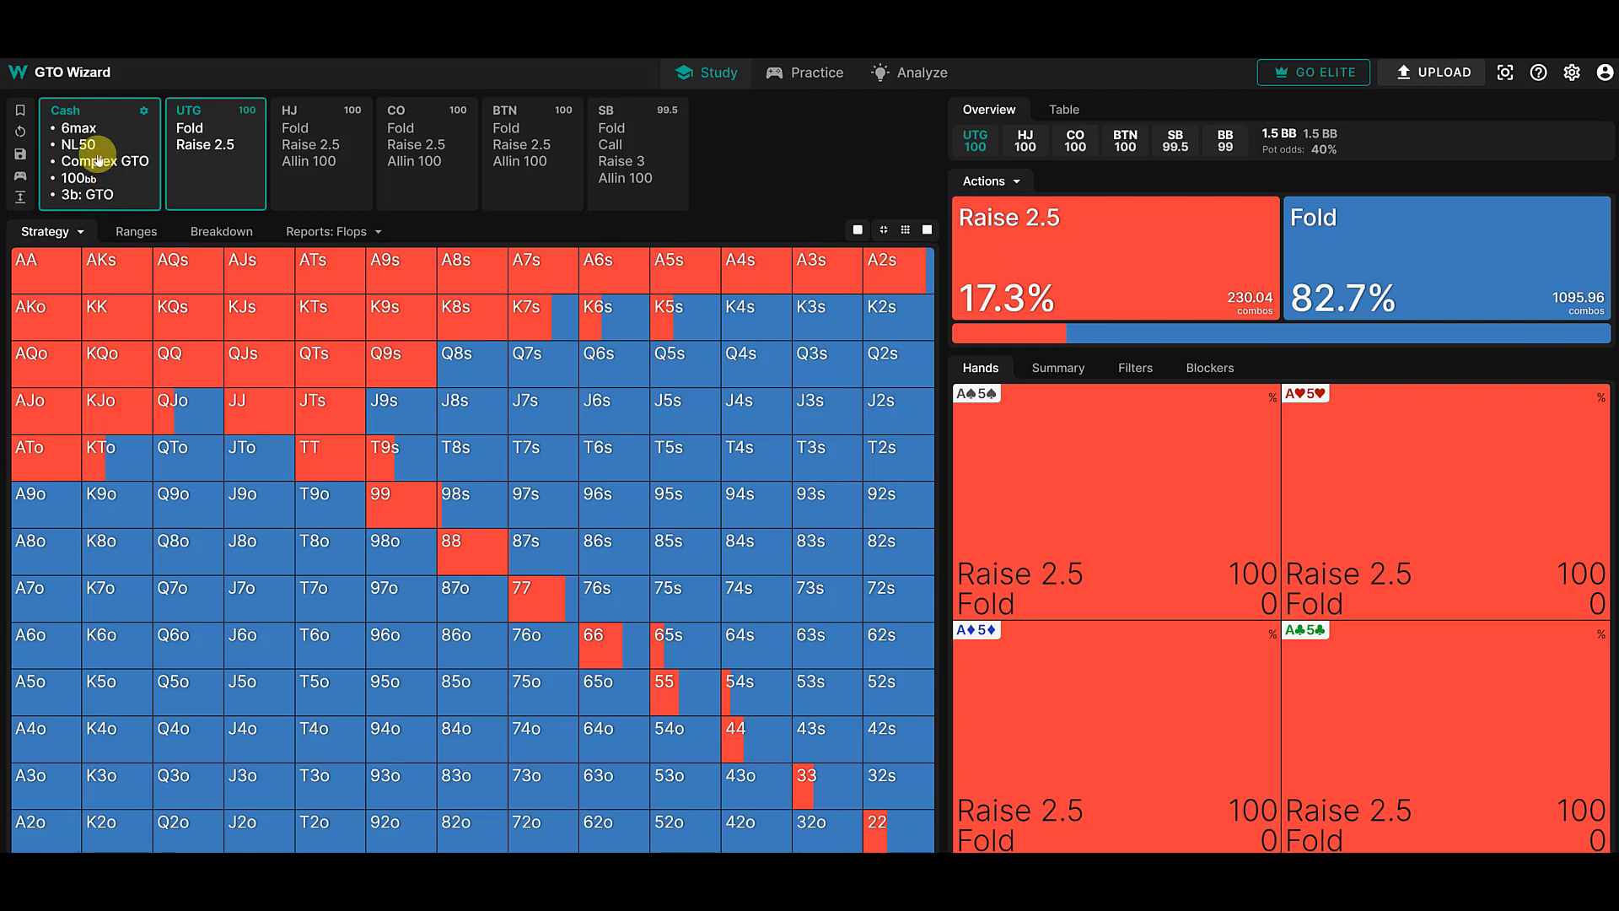
- Switch to the custom solutions and start setting up a new solution
click(99, 160)
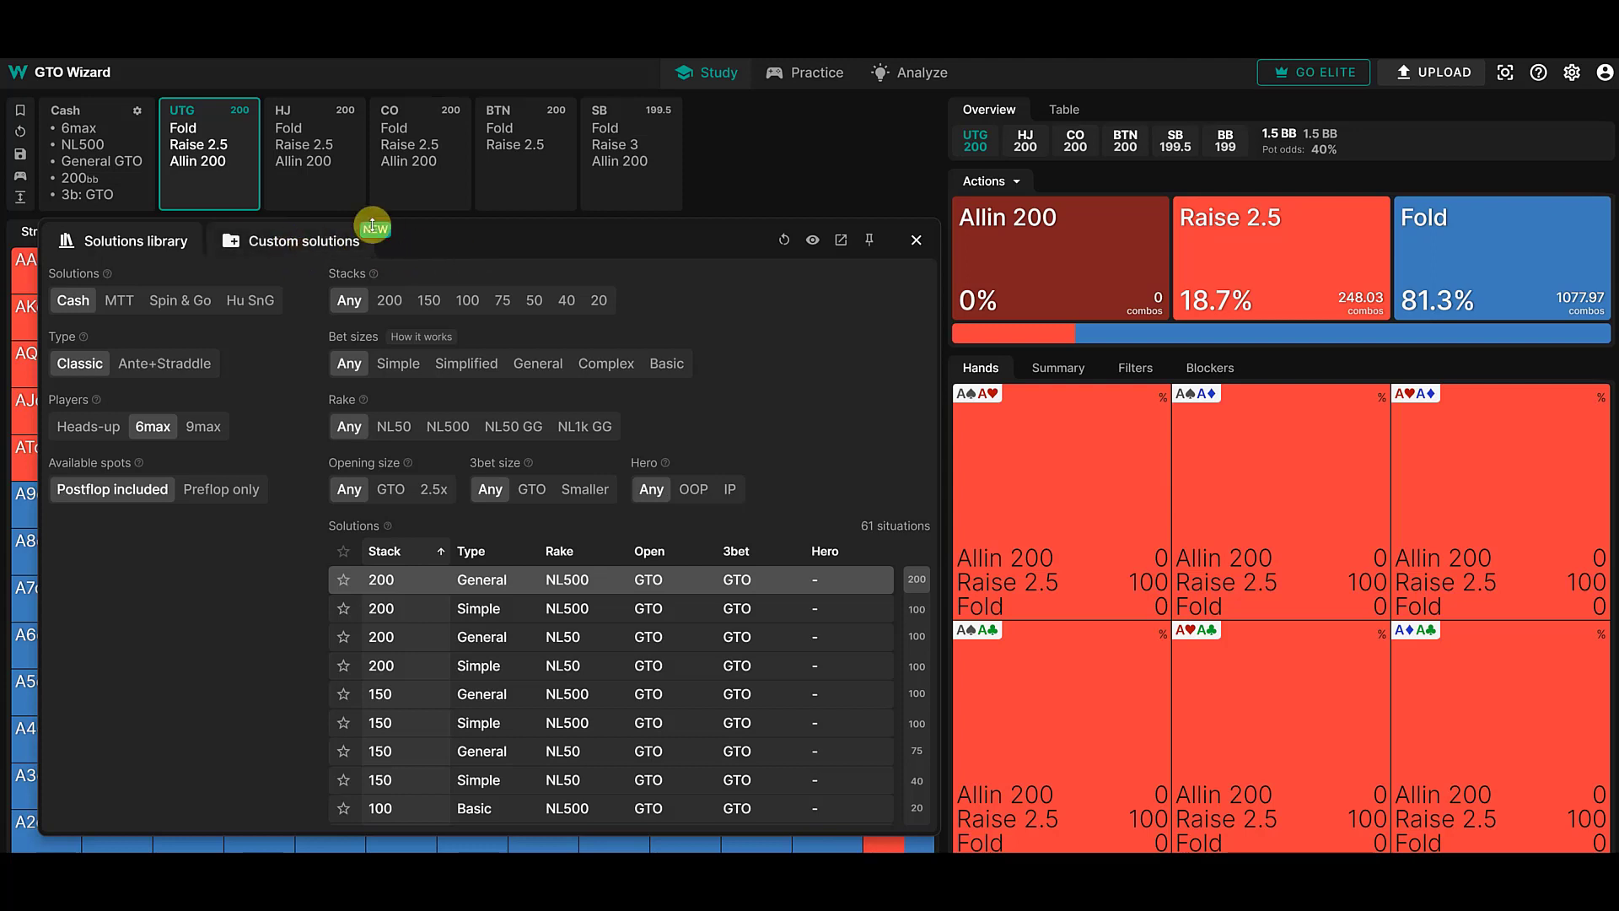
click(316, 243)
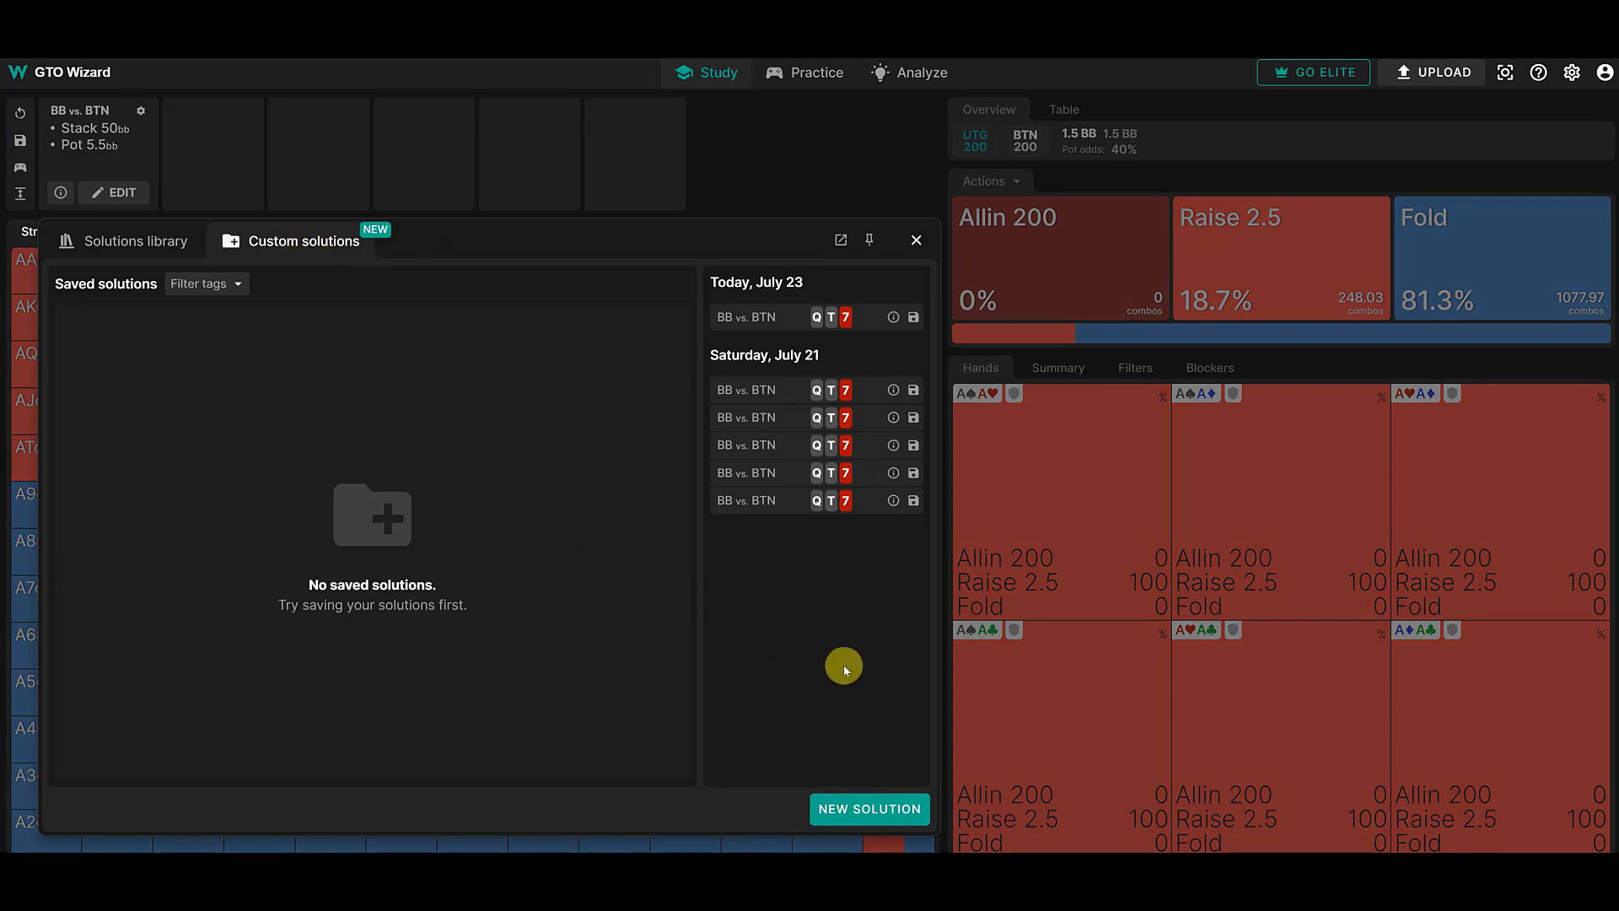
click(860, 808)
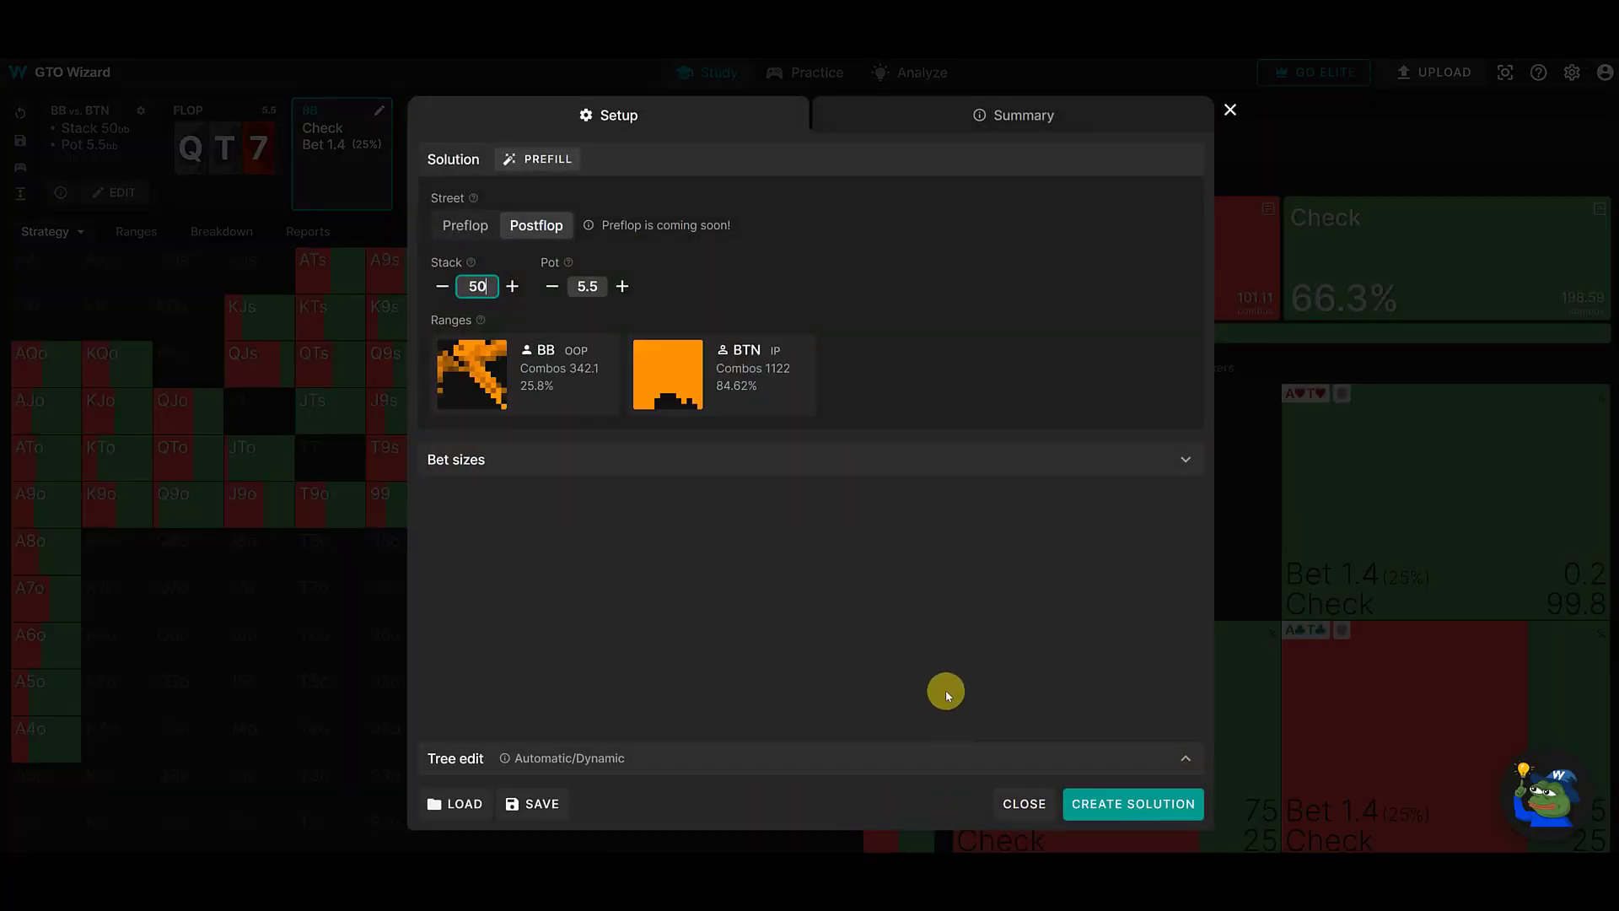
- Prefill the setup with BTN versus BB in a single raised pot from the 200bb General NL500 cash 6max solution
click(549, 163)
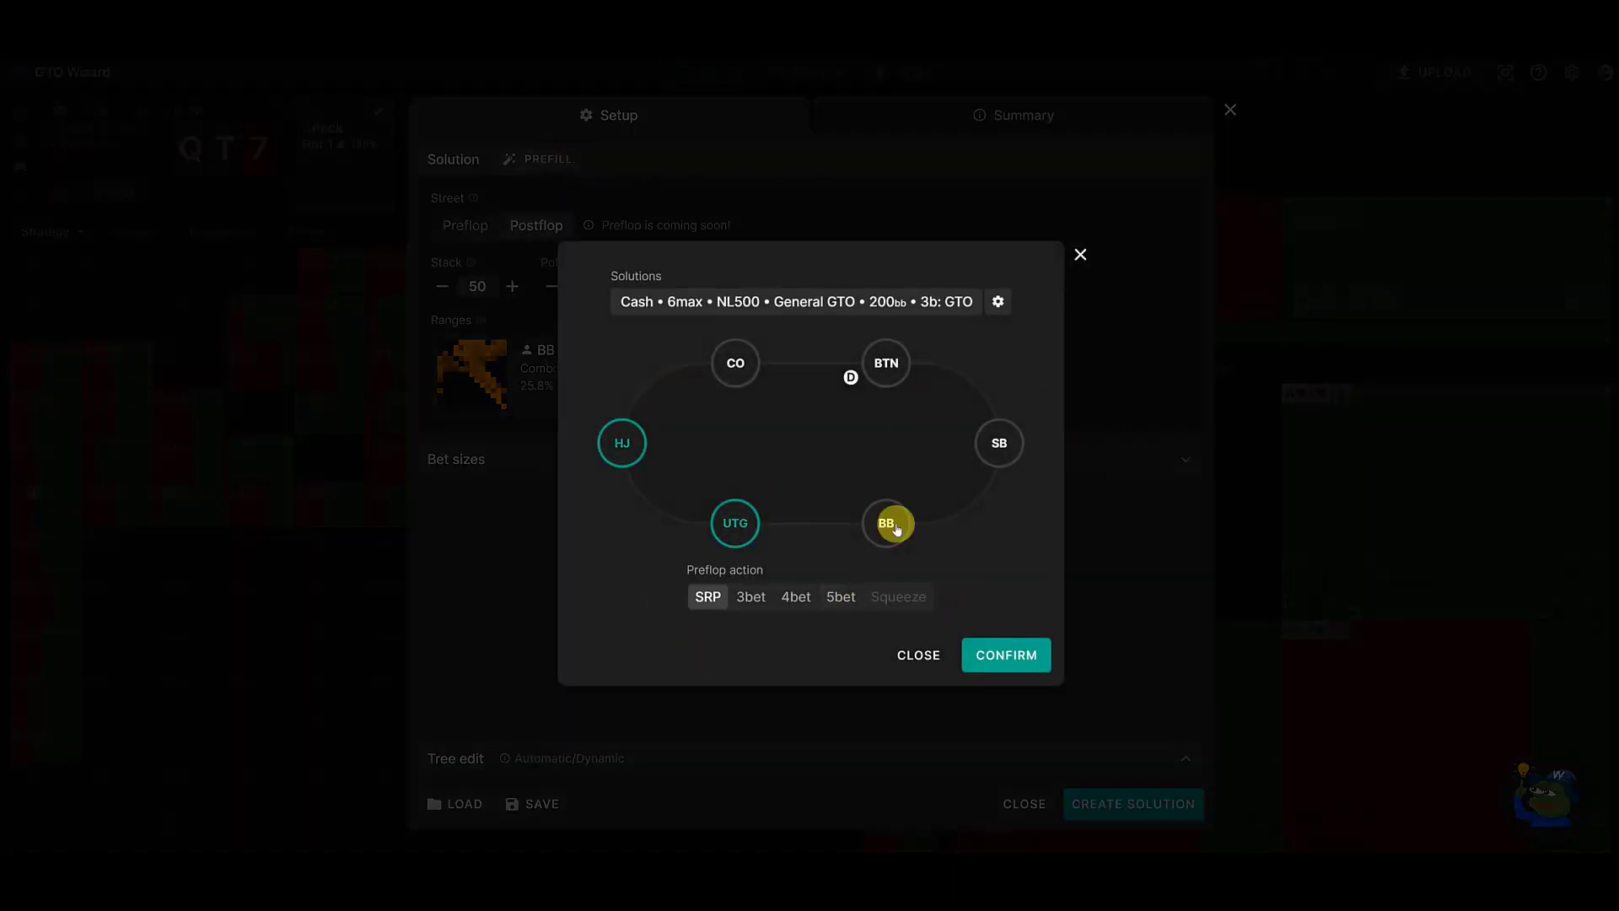
click(893, 369)
click(883, 531)
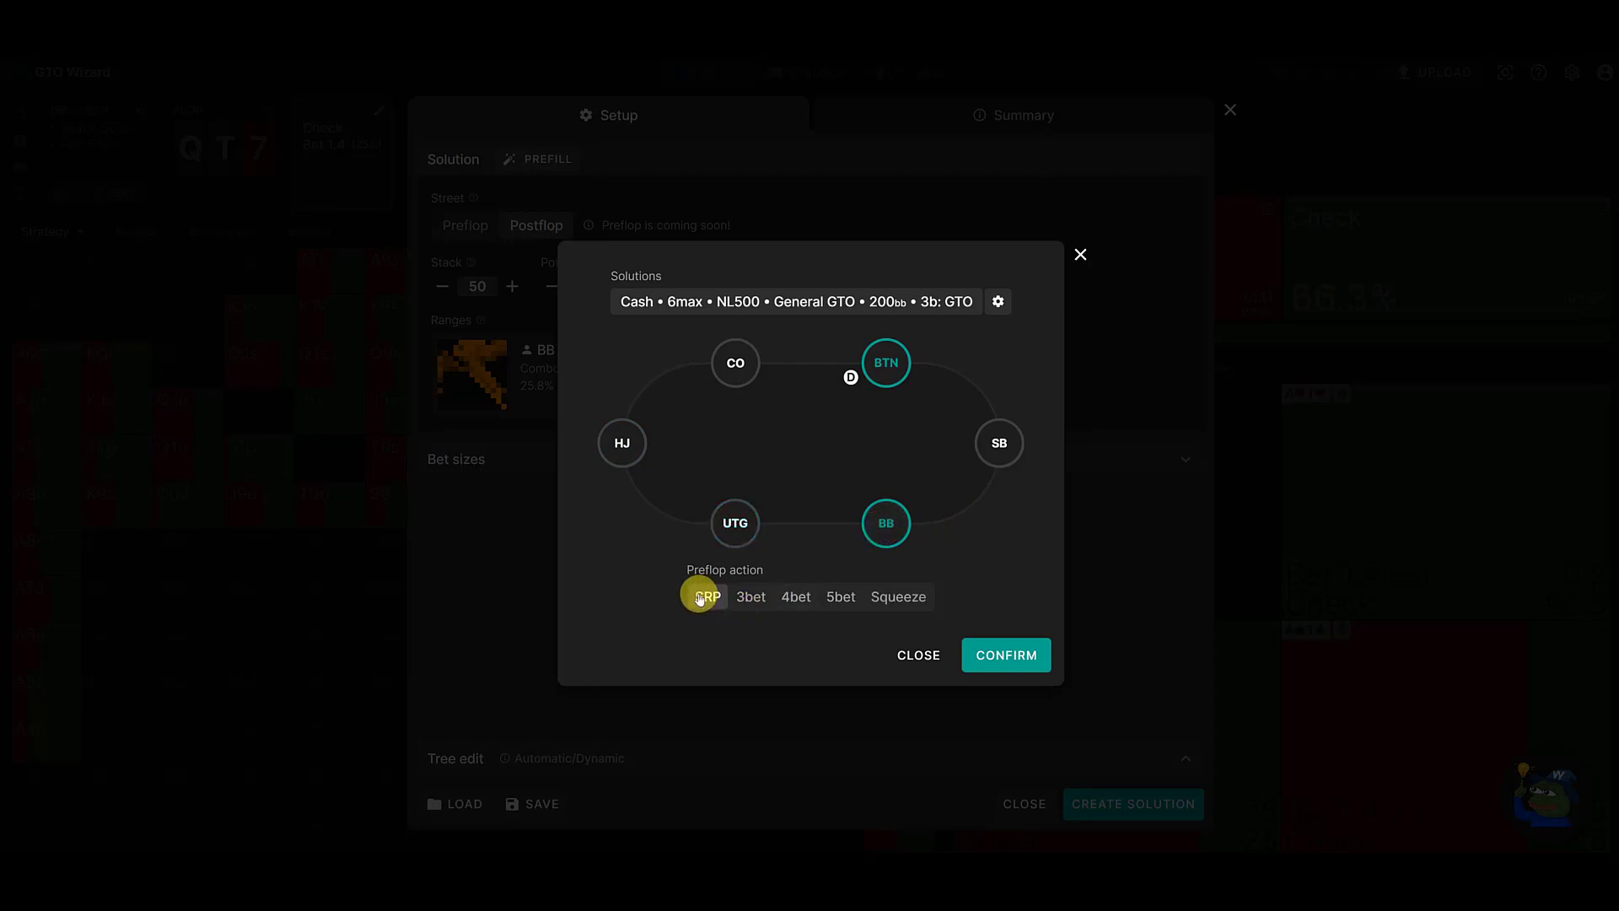
click(997, 647)
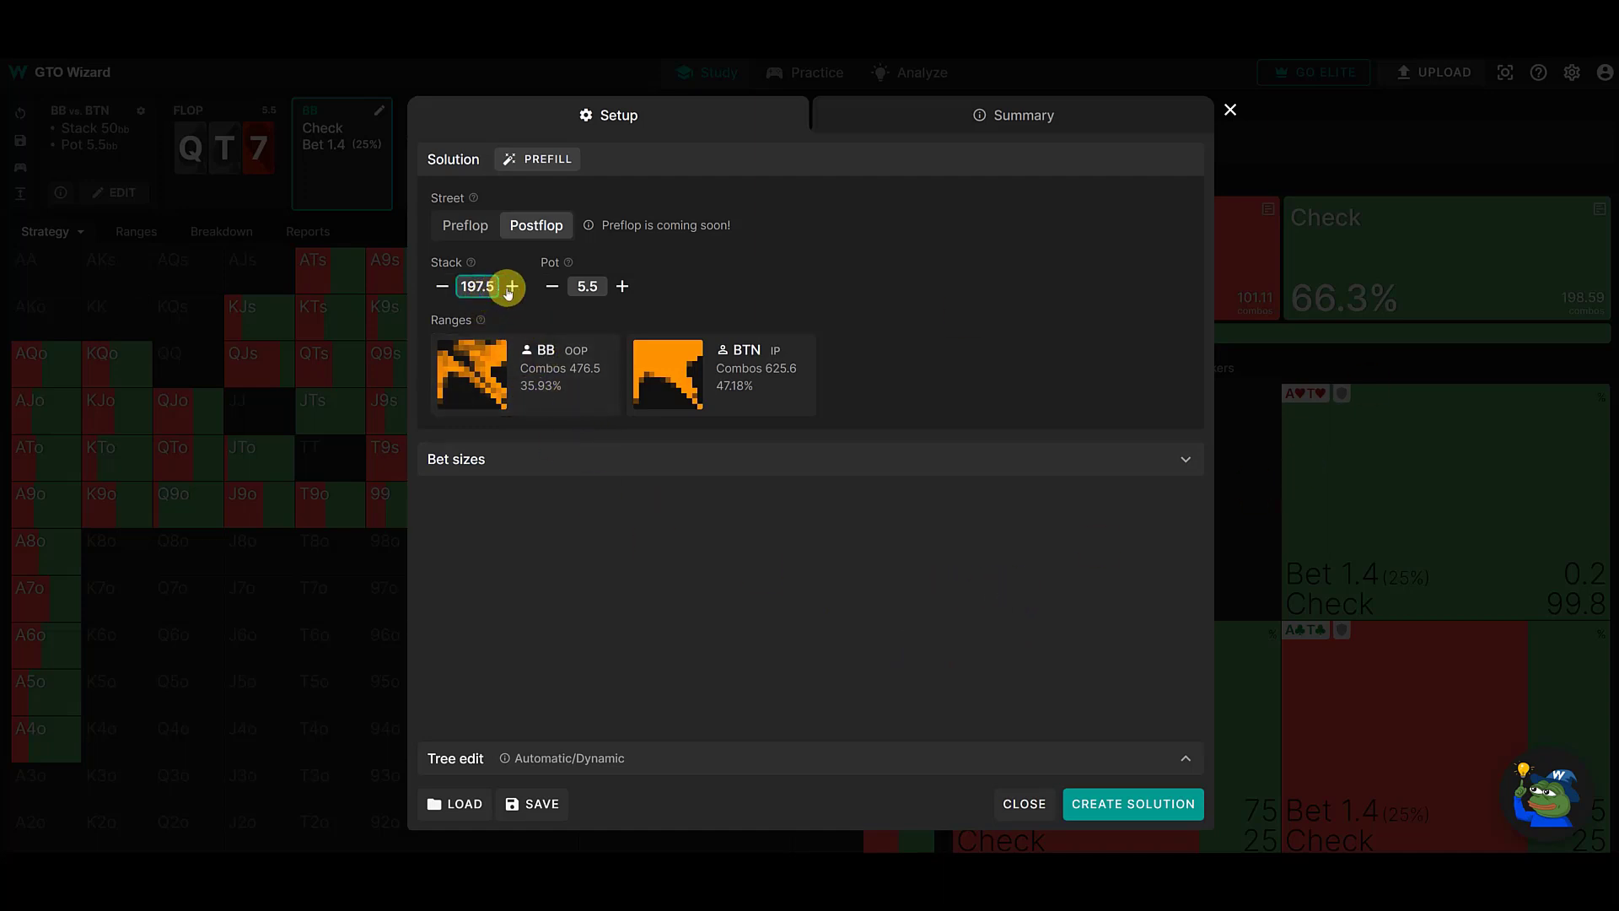
- Set the custom solution's stack to 100
click(460, 288)
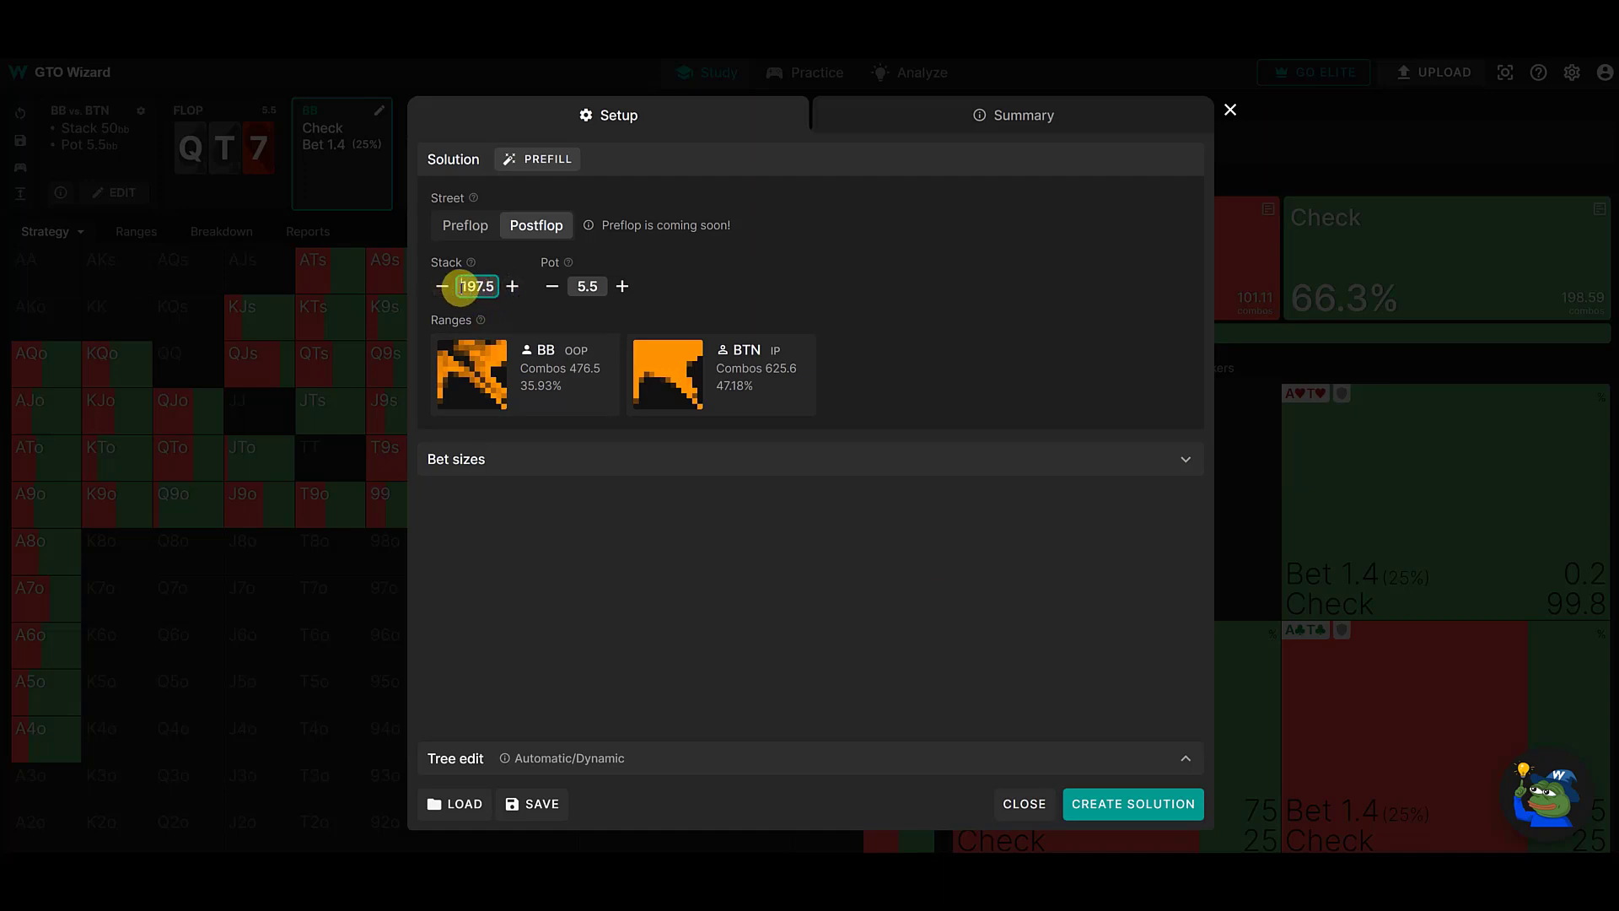
drag(461, 288, 497, 289)
text(100)
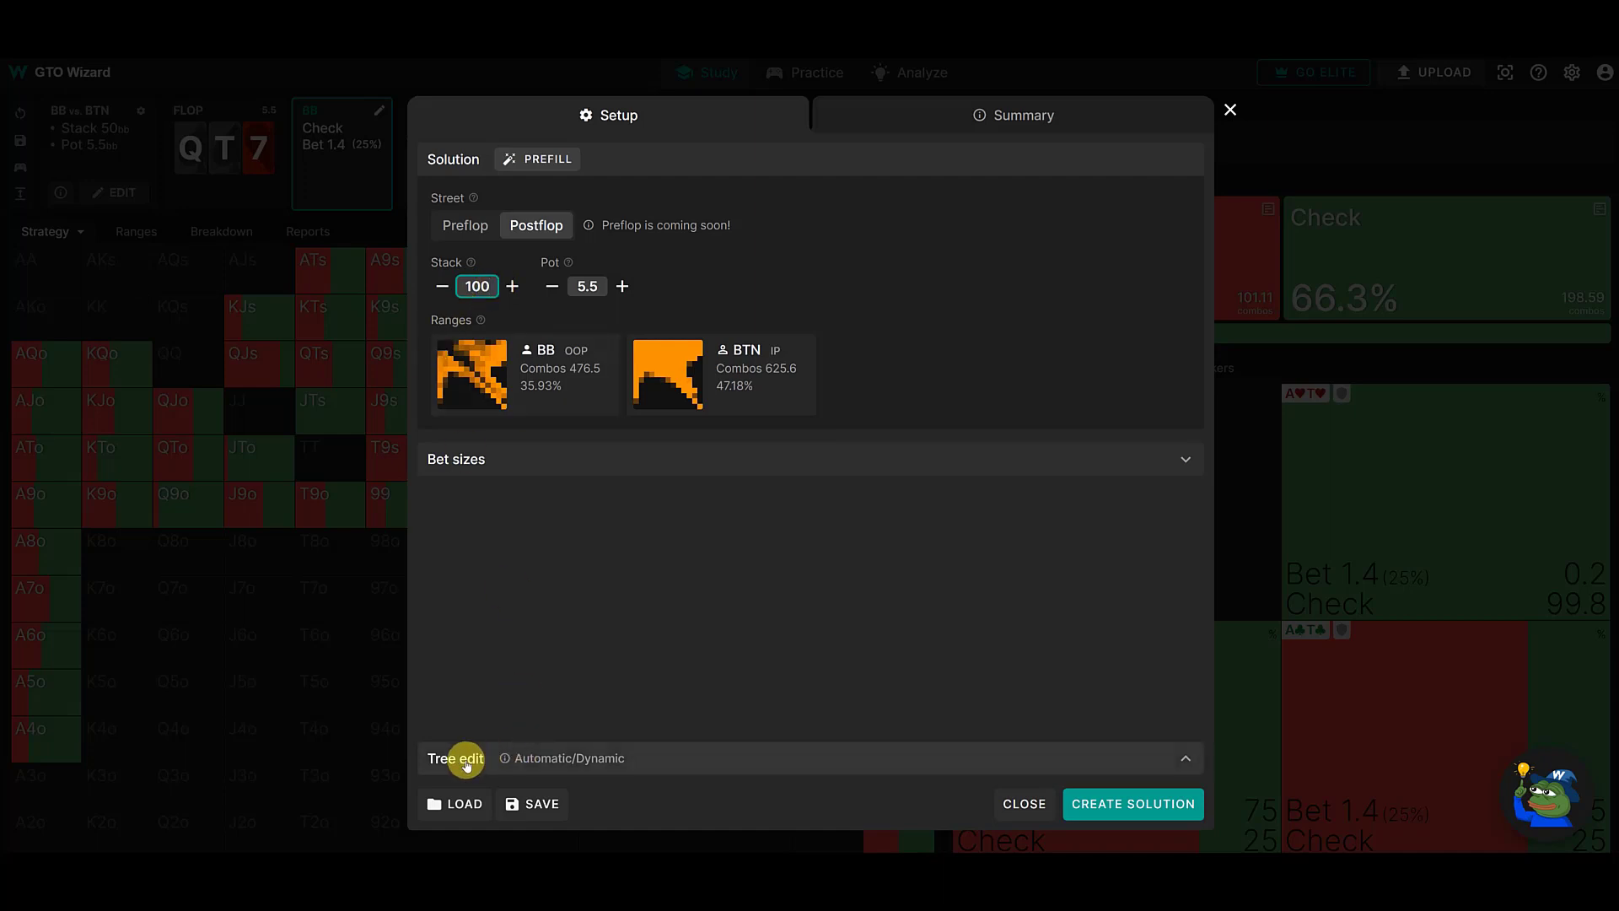
click(532, 651)
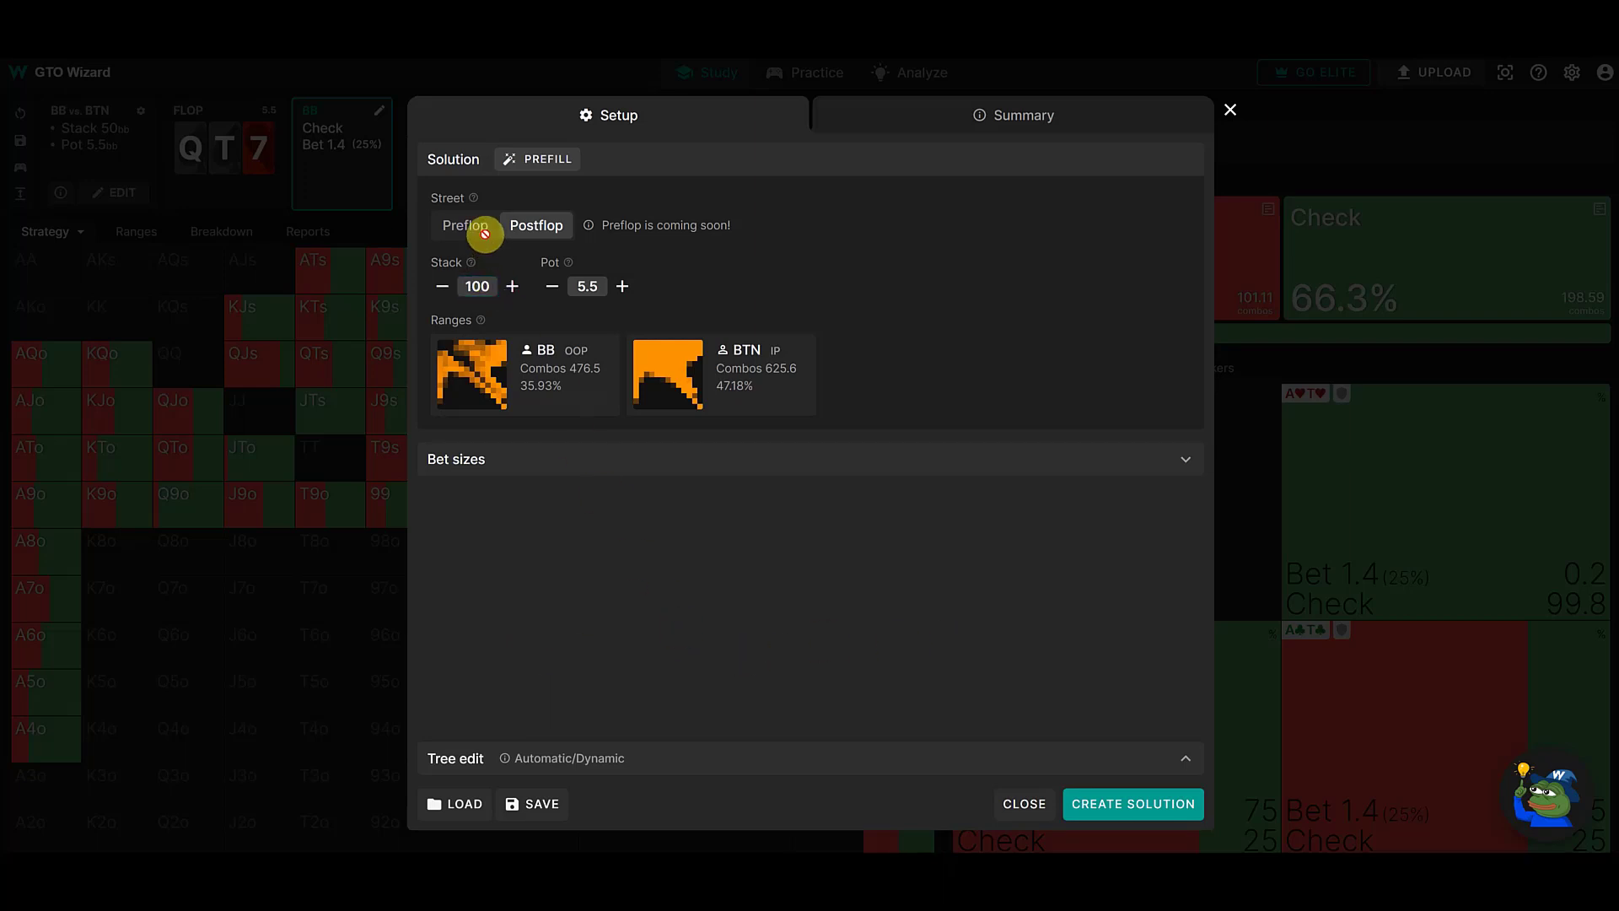
- Inspect the prefilled BB and BTN range grids, leaving each one without saving edits
click(487, 371)
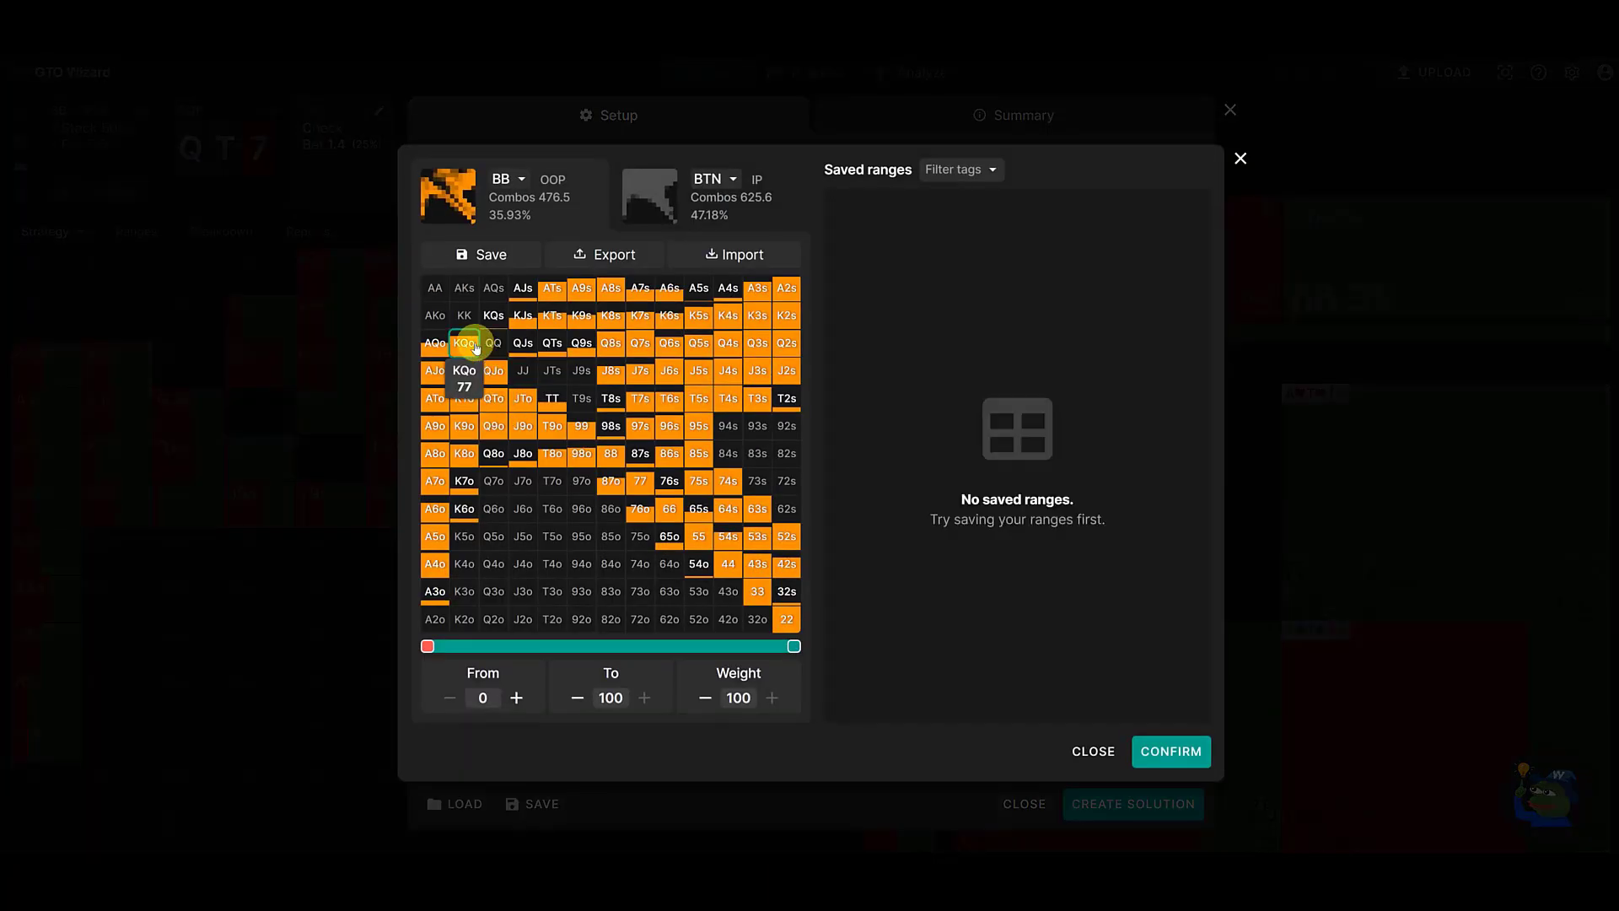
click(1089, 762)
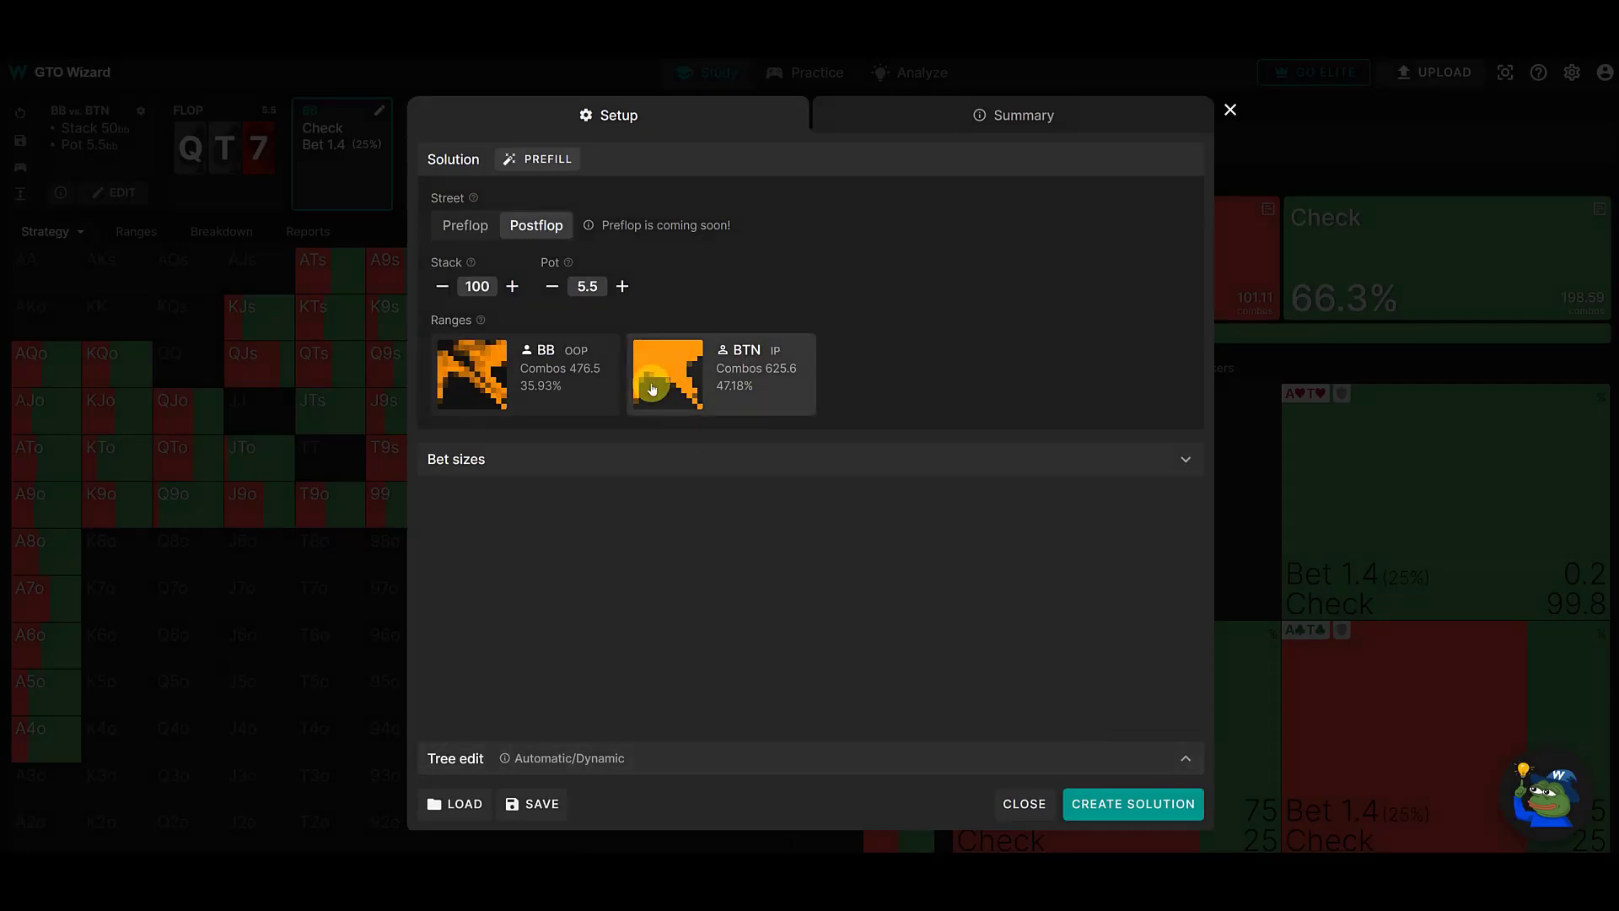
click(651, 388)
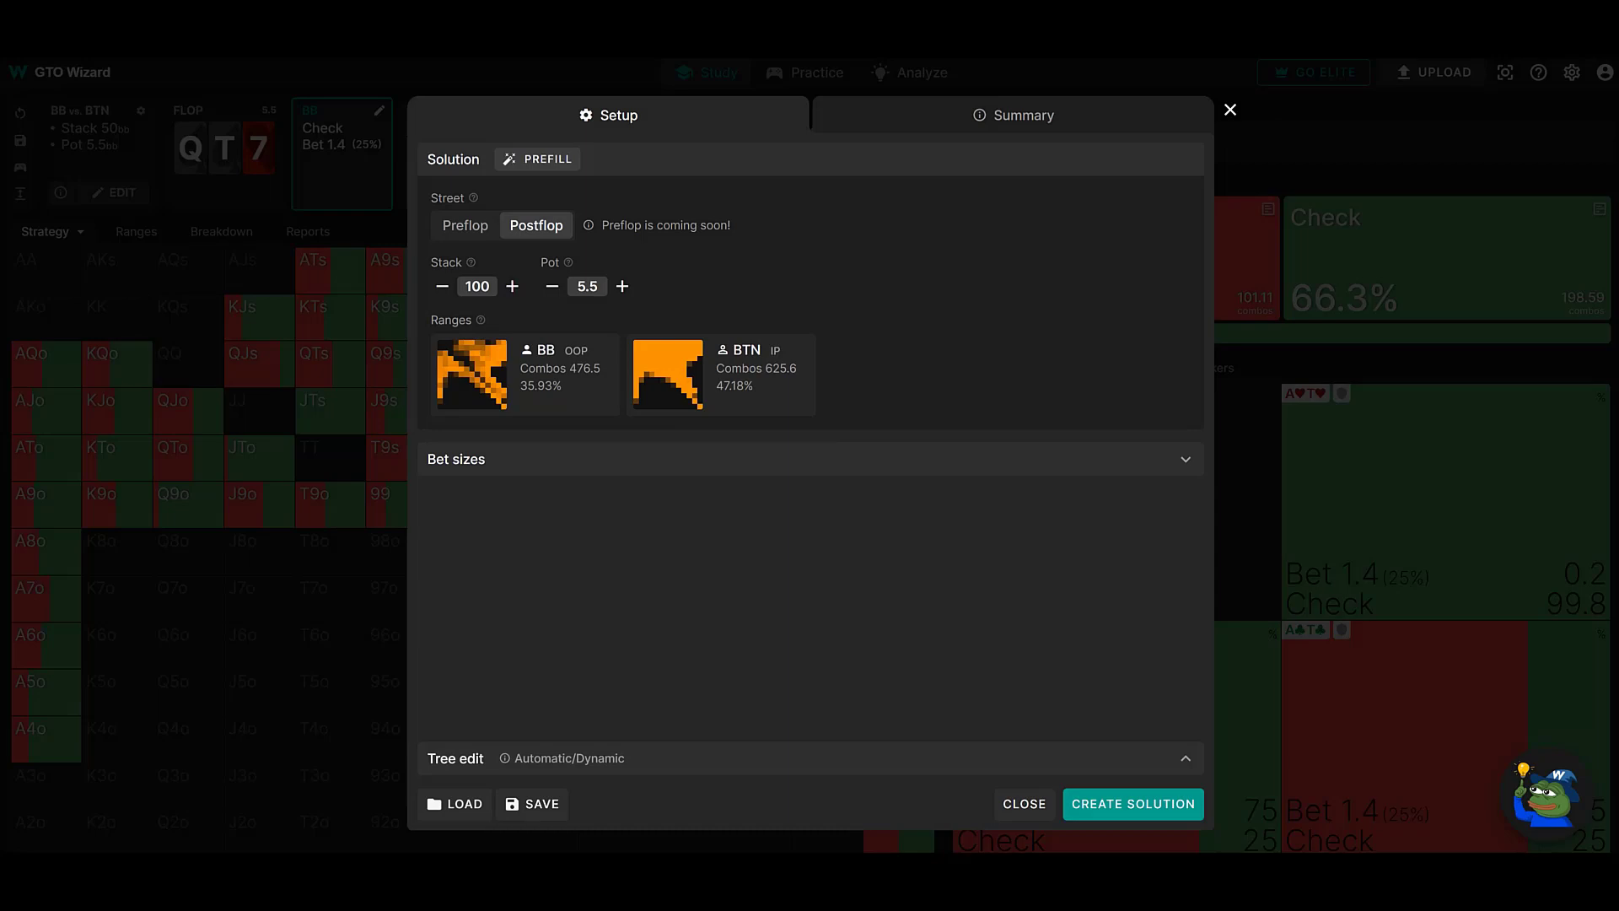
click(762, 367)
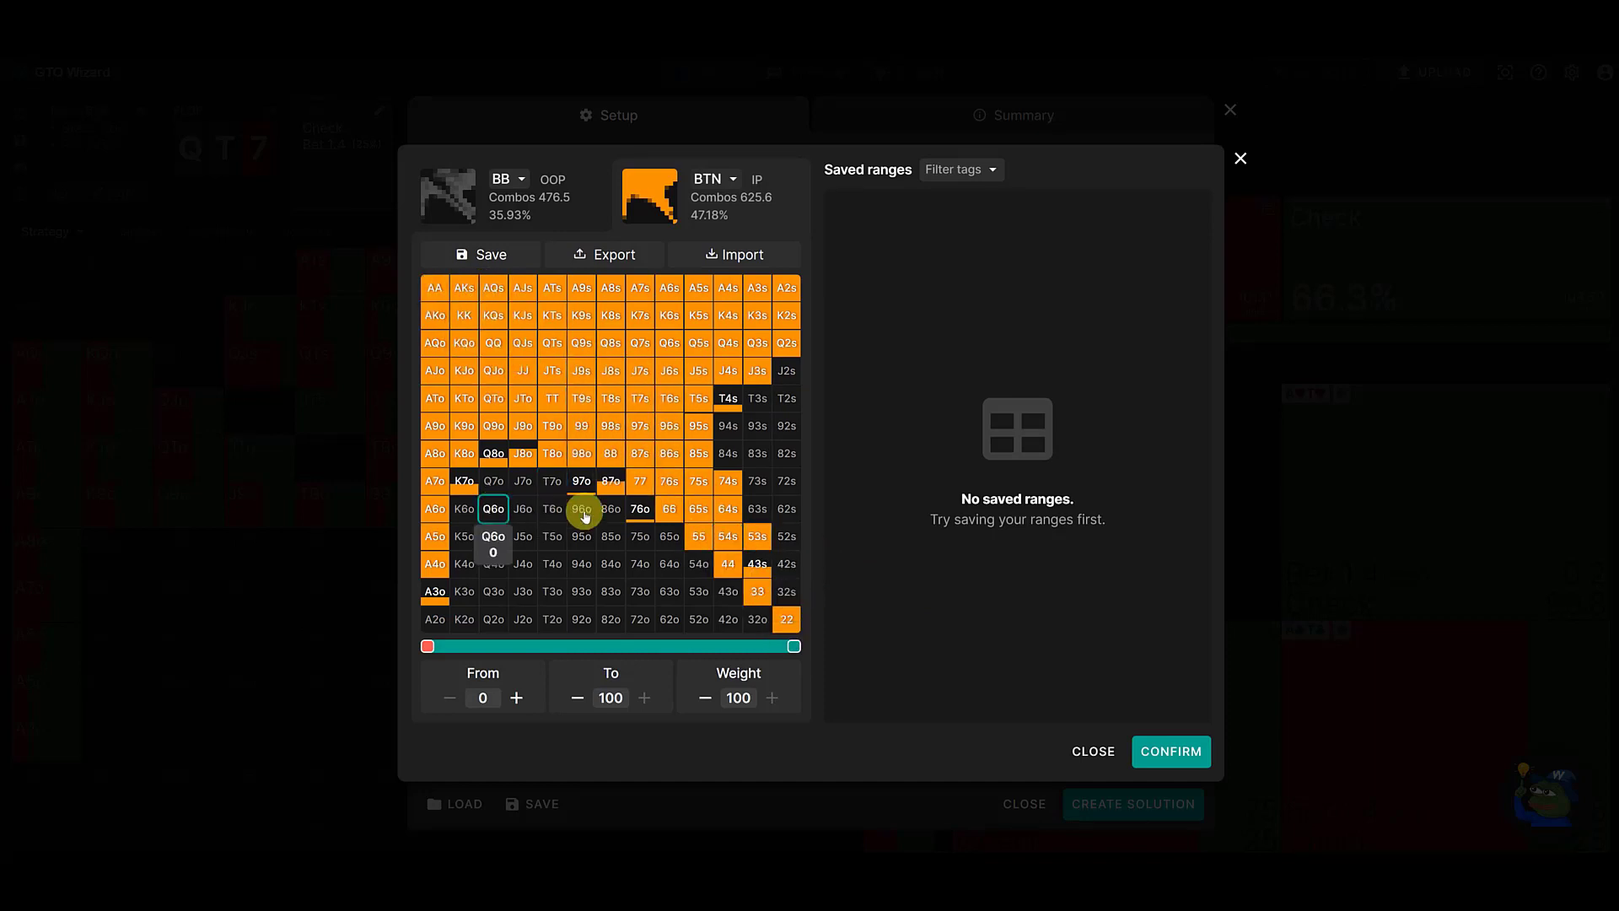
click(1096, 751)
- Open the BB range and add KK and KQs to it at weight 100
click(525, 368)
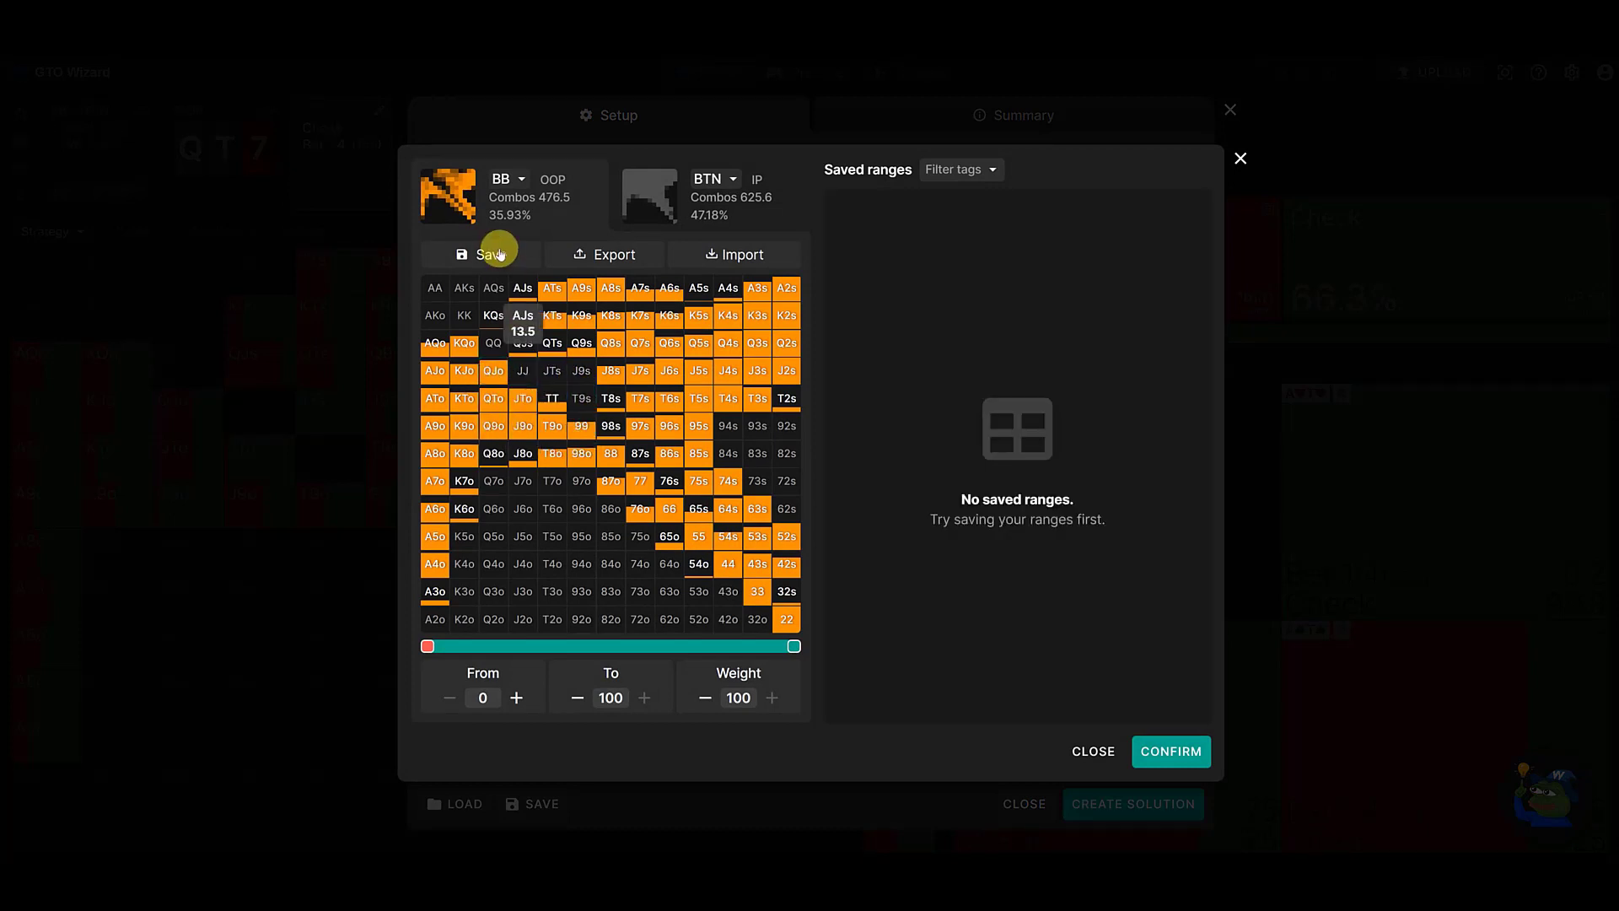
click(463, 315)
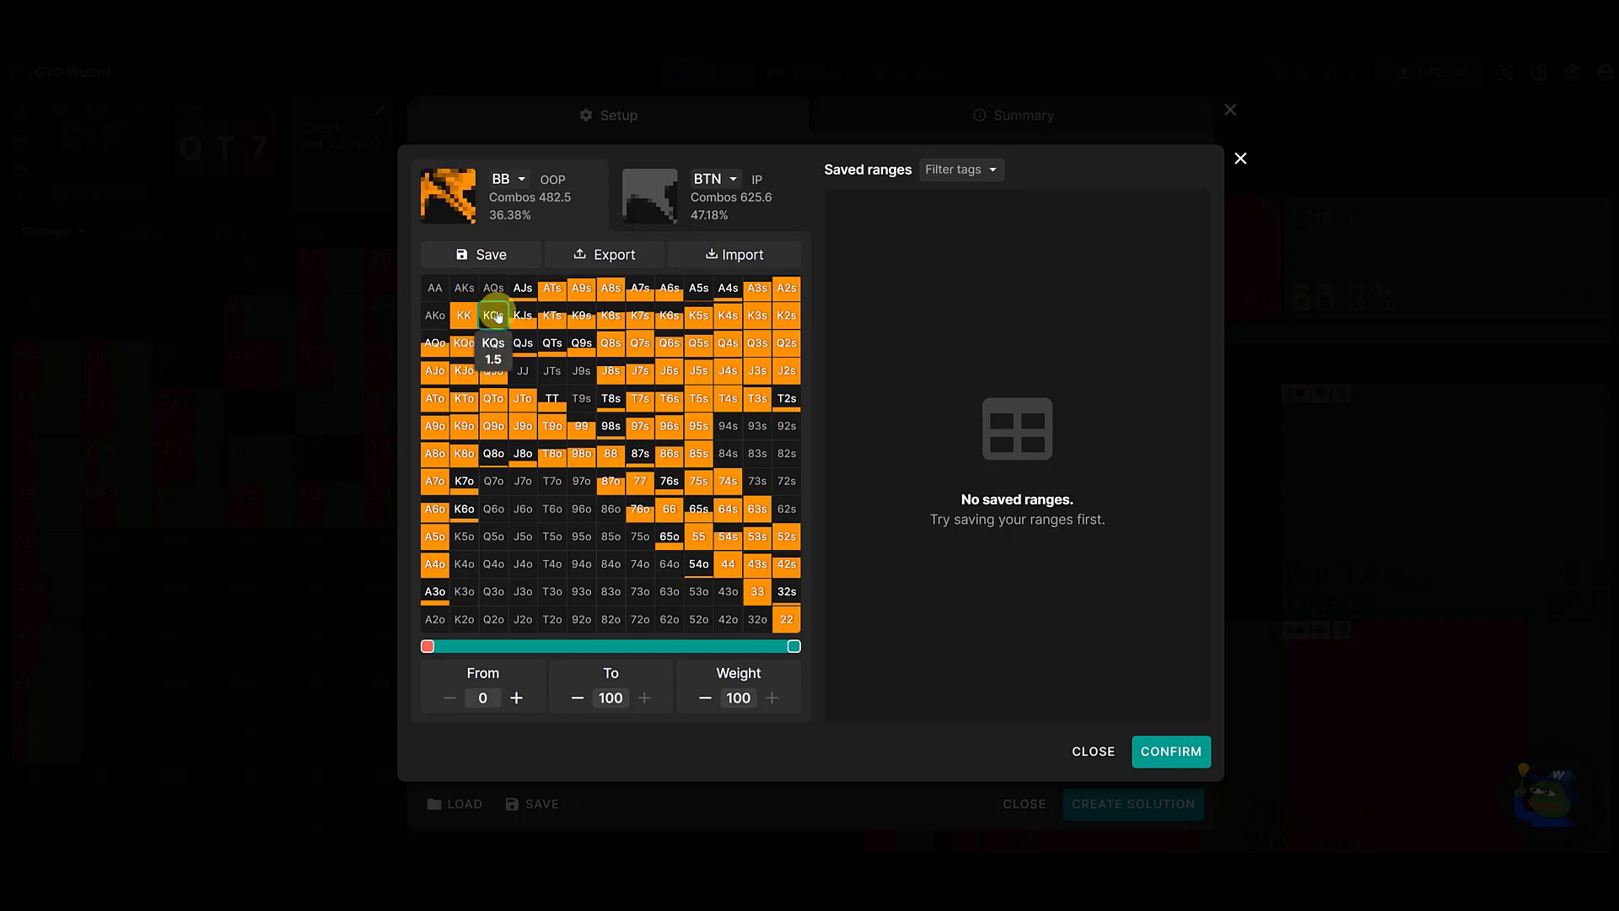
click(495, 316)
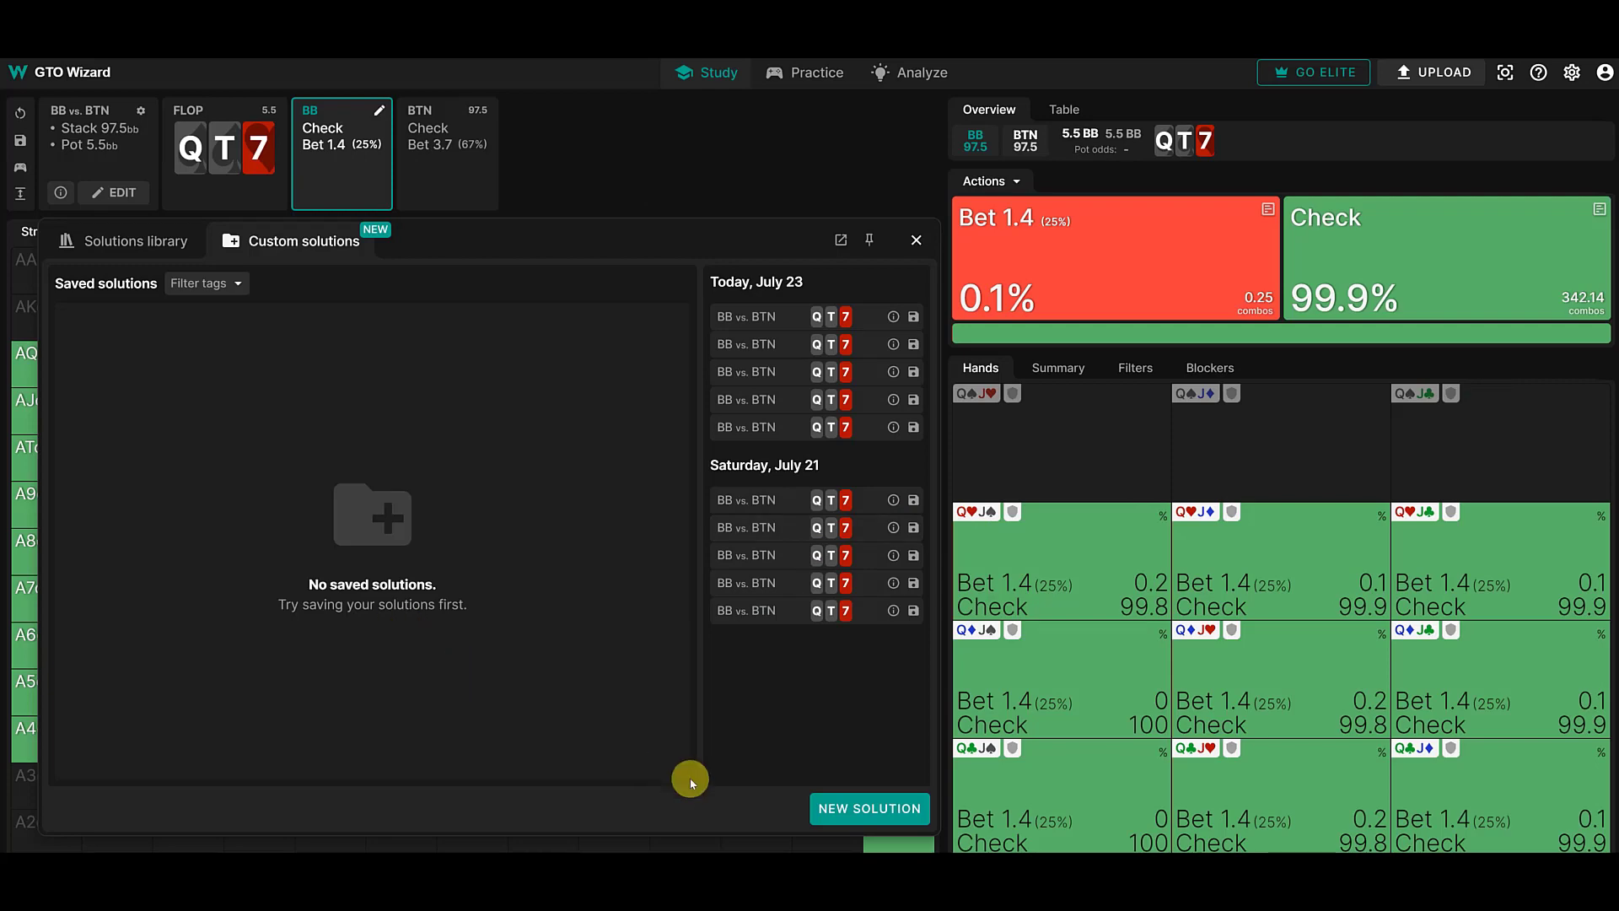
- Start another new custom solution and choose BB and BTN as the positions to prefill
click(877, 809)
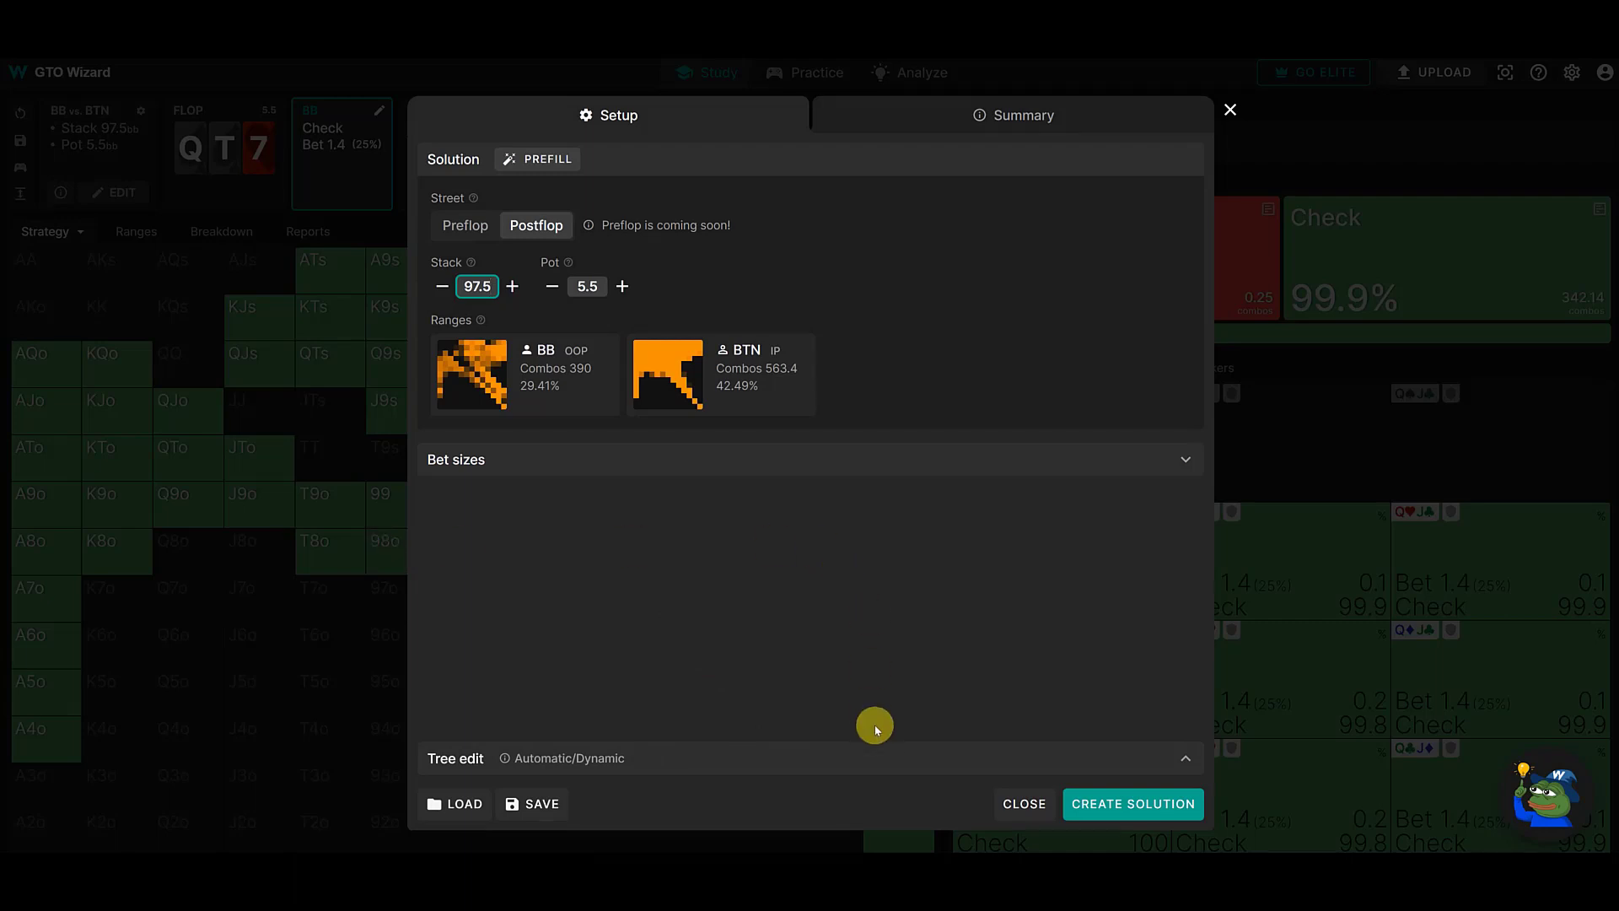
click(545, 160)
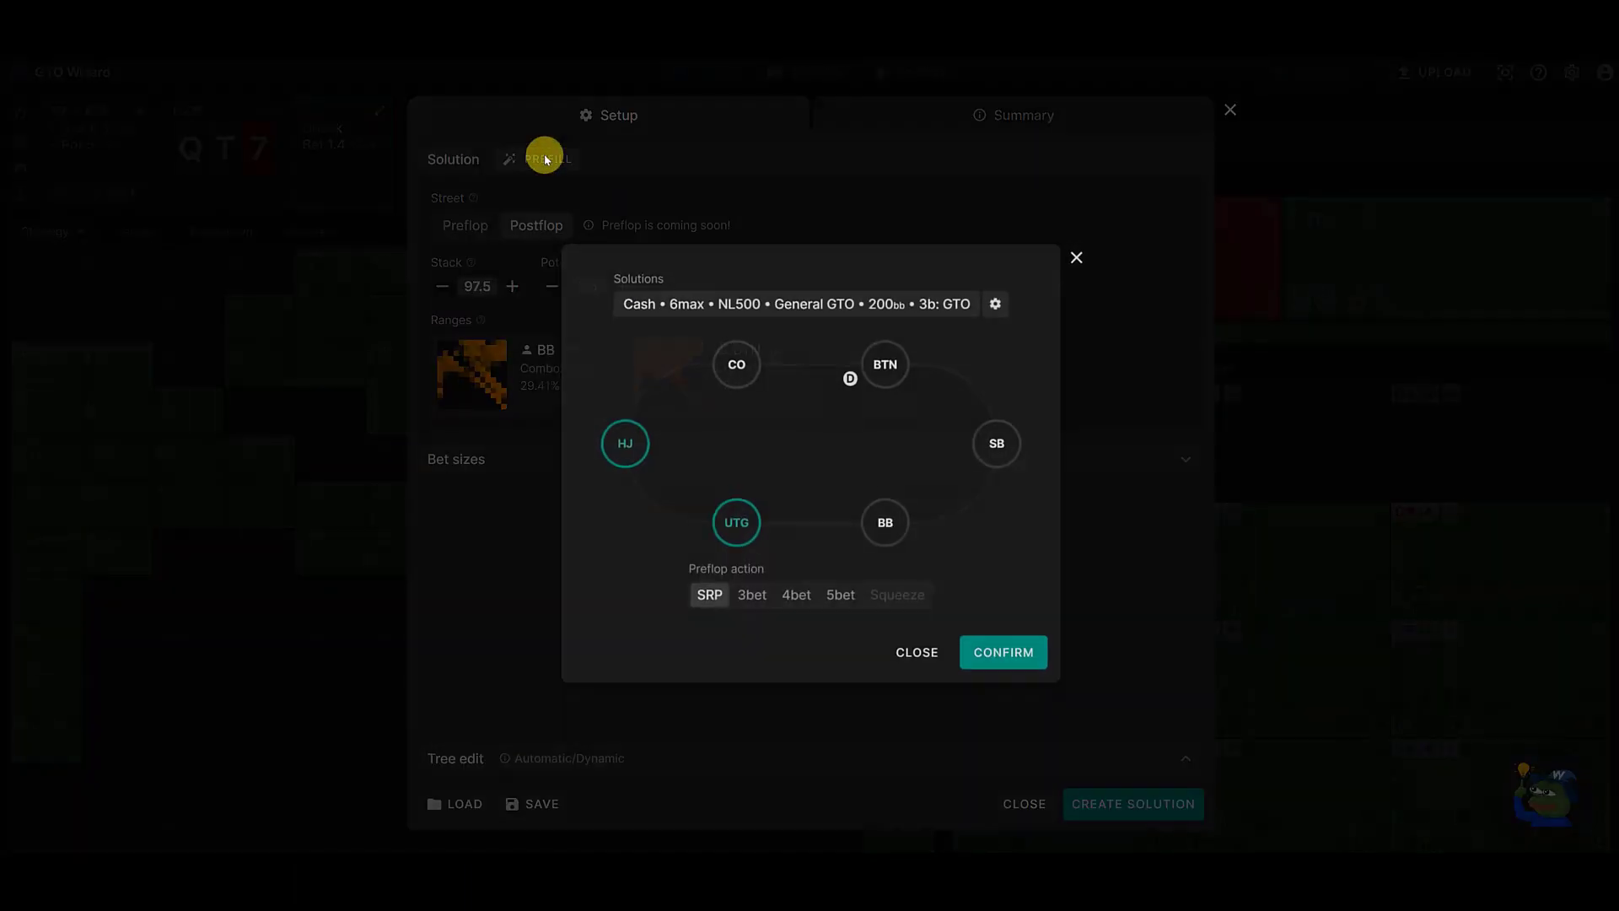
click(883, 538)
click(885, 371)
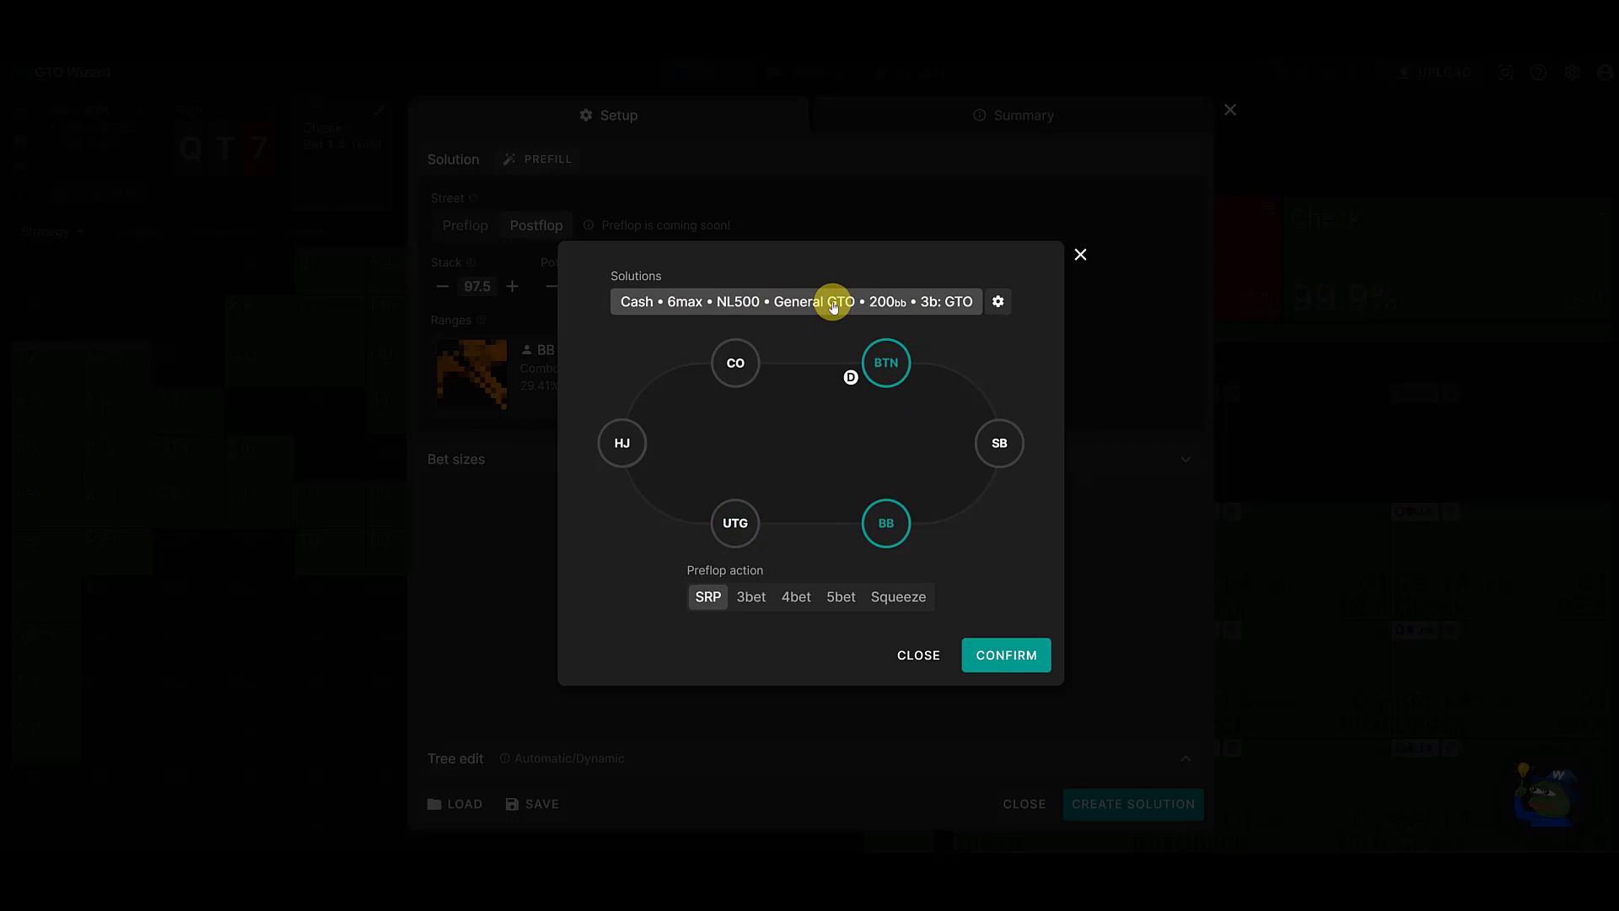
- Change the prefill source to the 100bb General NL50 solution with GTO open and 3bet sizes, and apply it as SRP
click(999, 303)
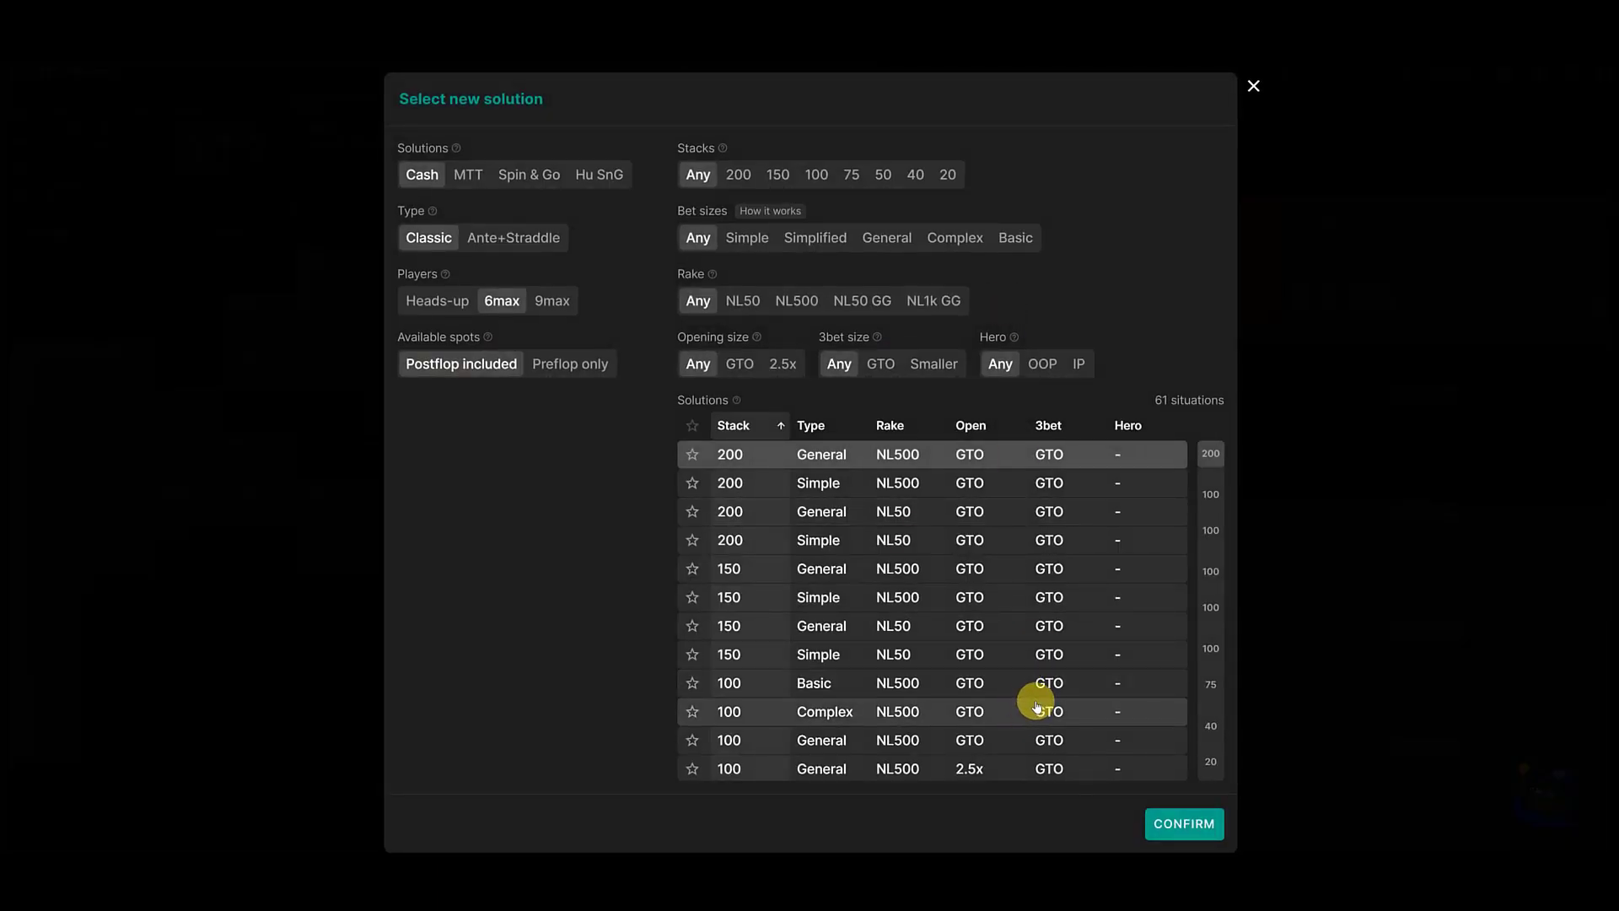
scroll(1033, 734, down, 5)
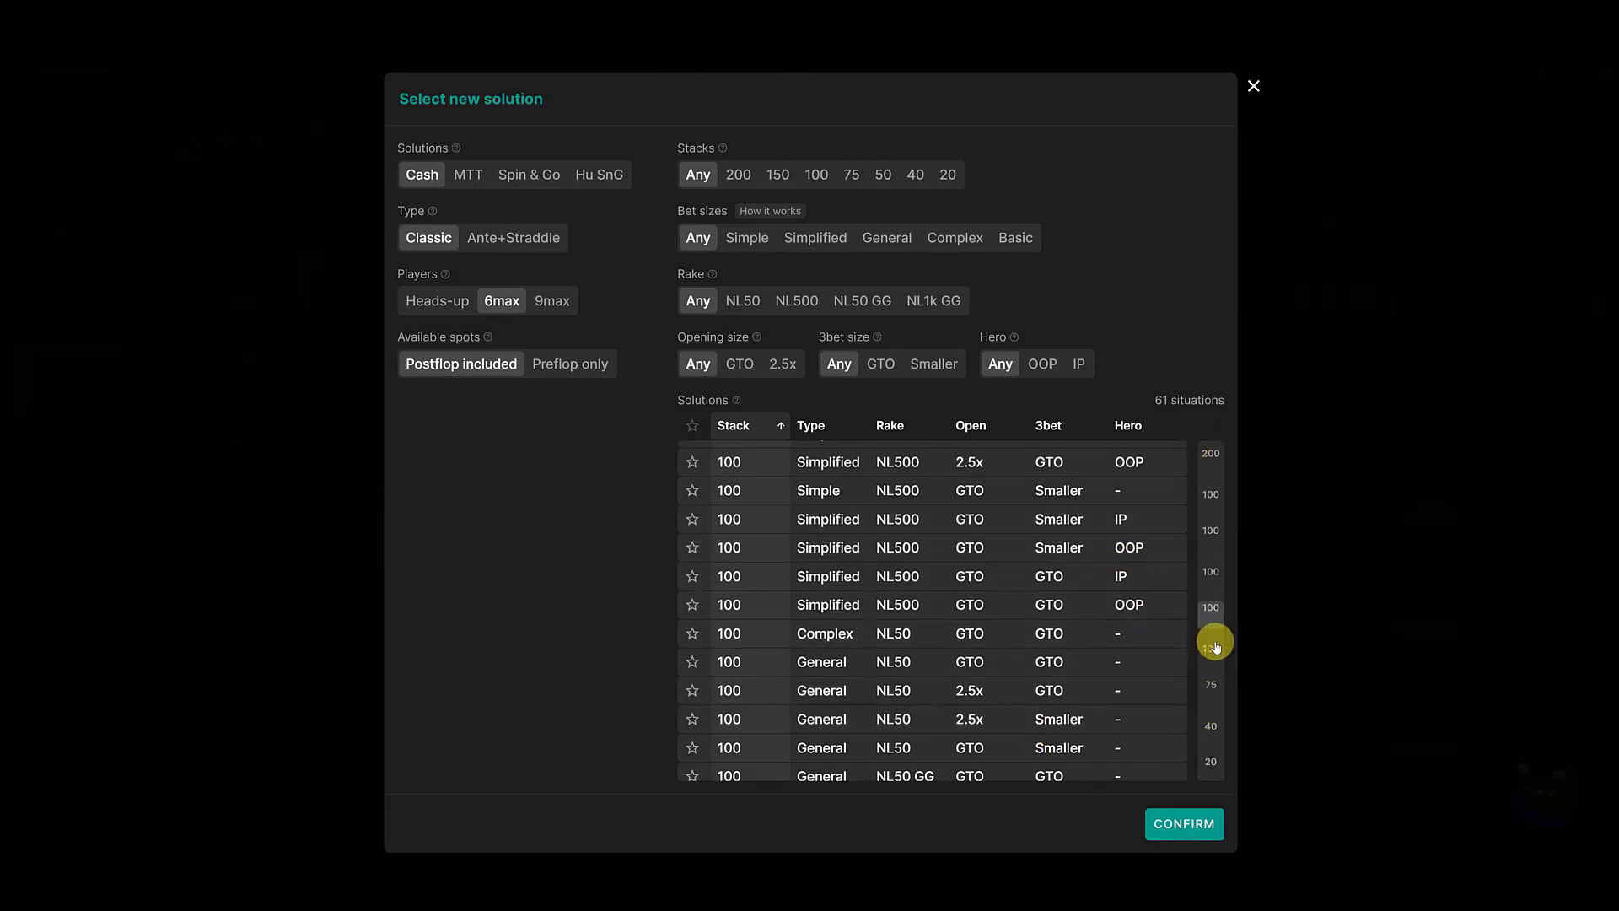
click(909, 642)
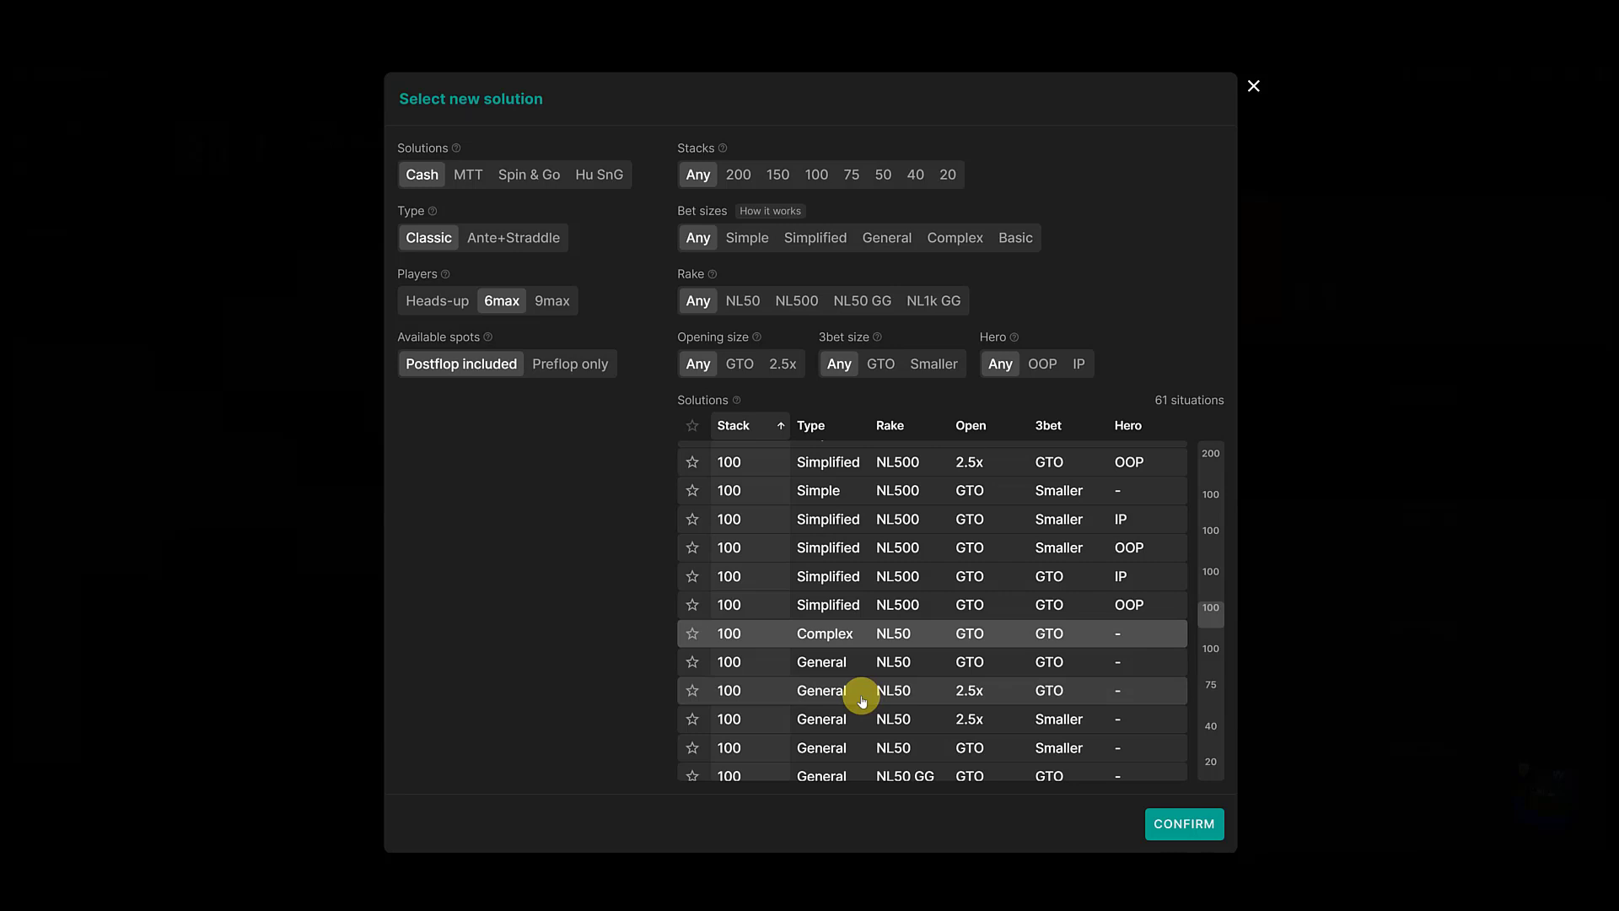
click(875, 662)
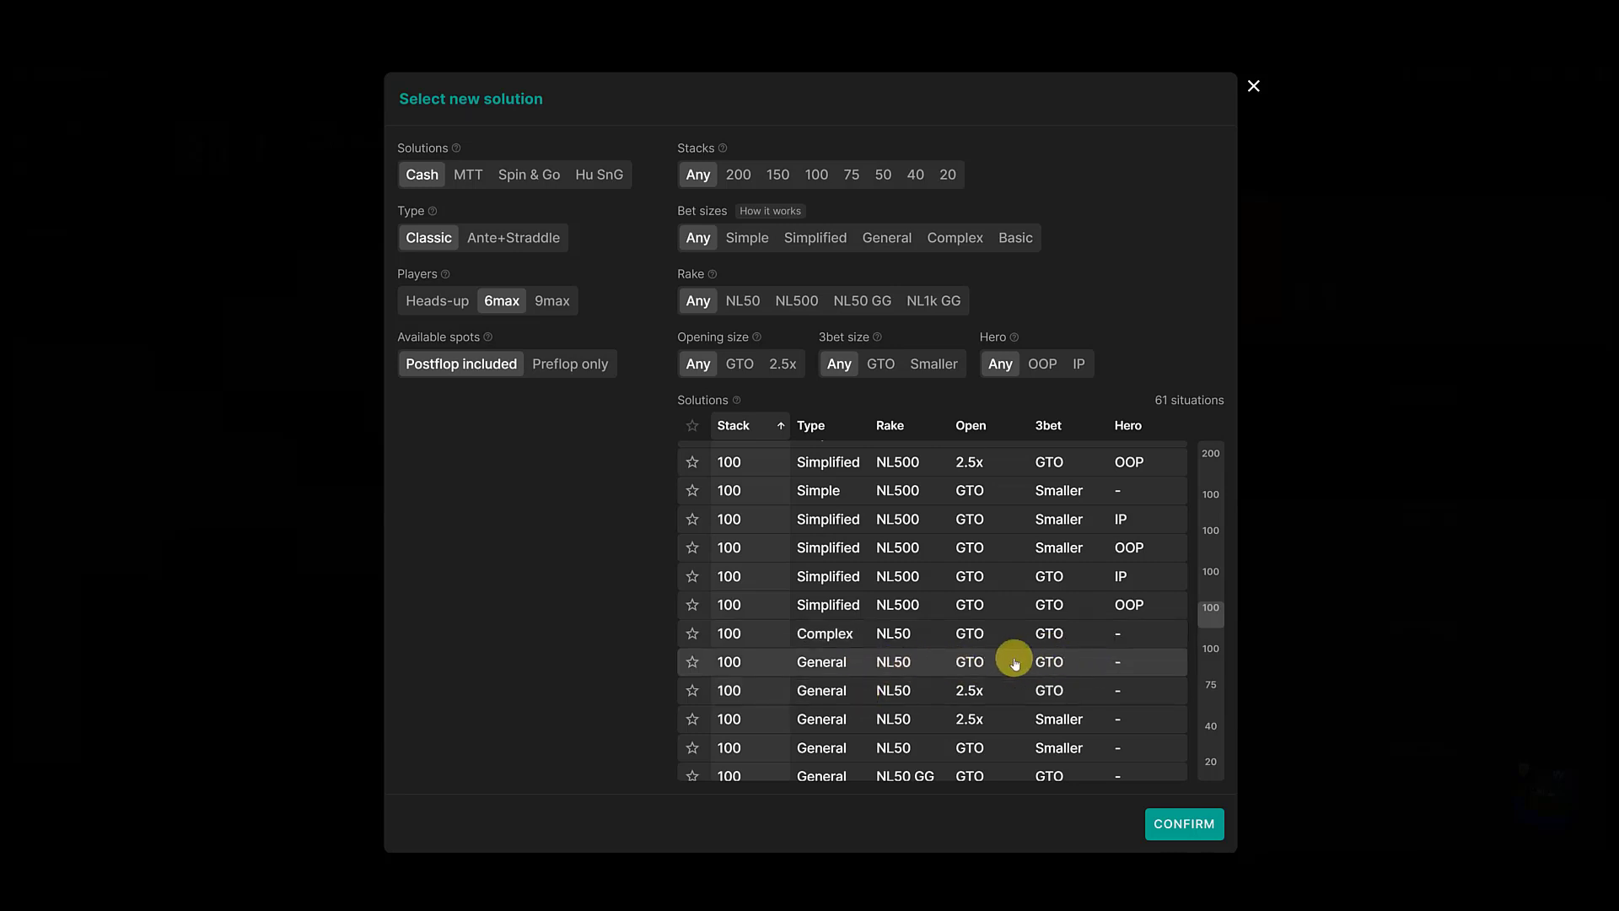
click(1184, 824)
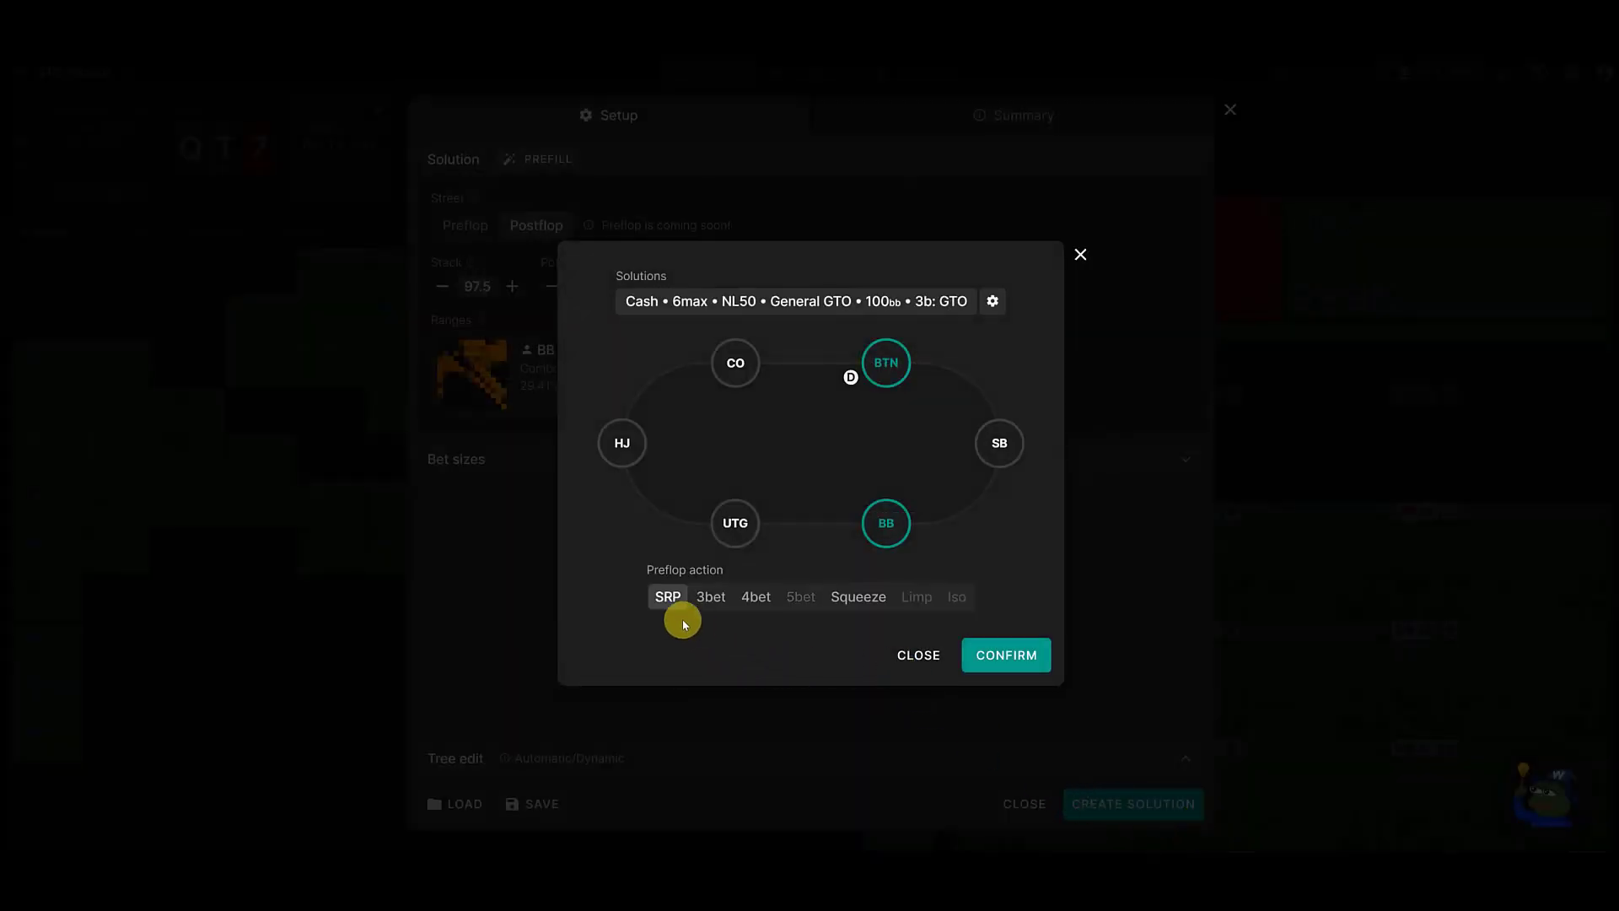
click(981, 661)
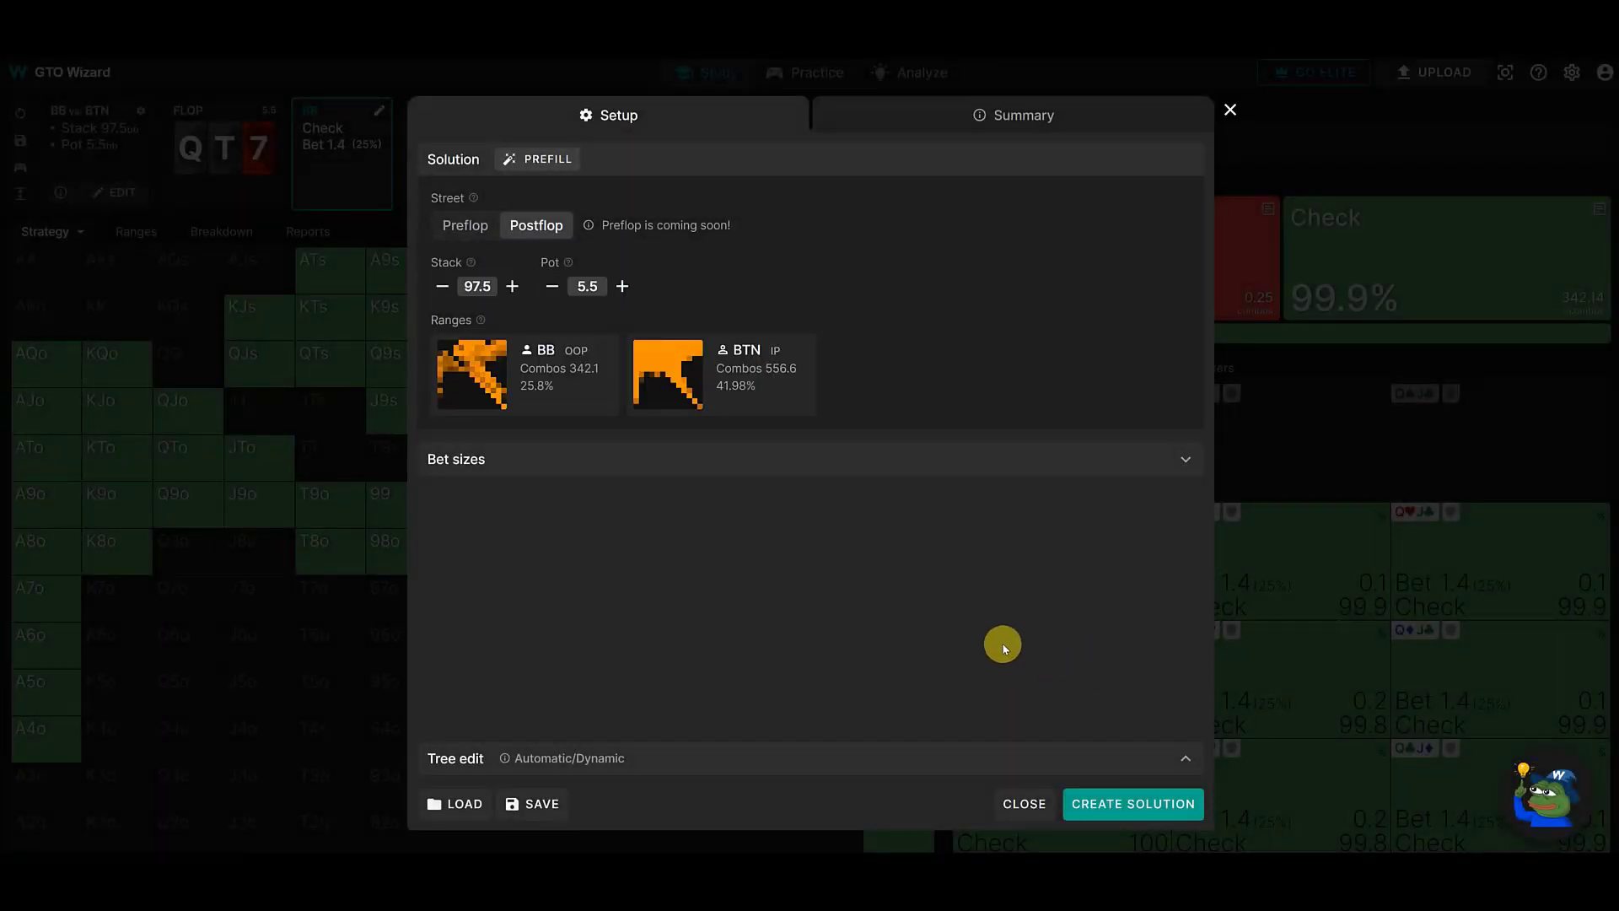
- Review the newly prefilled BTN and BB range grids
click(756, 406)
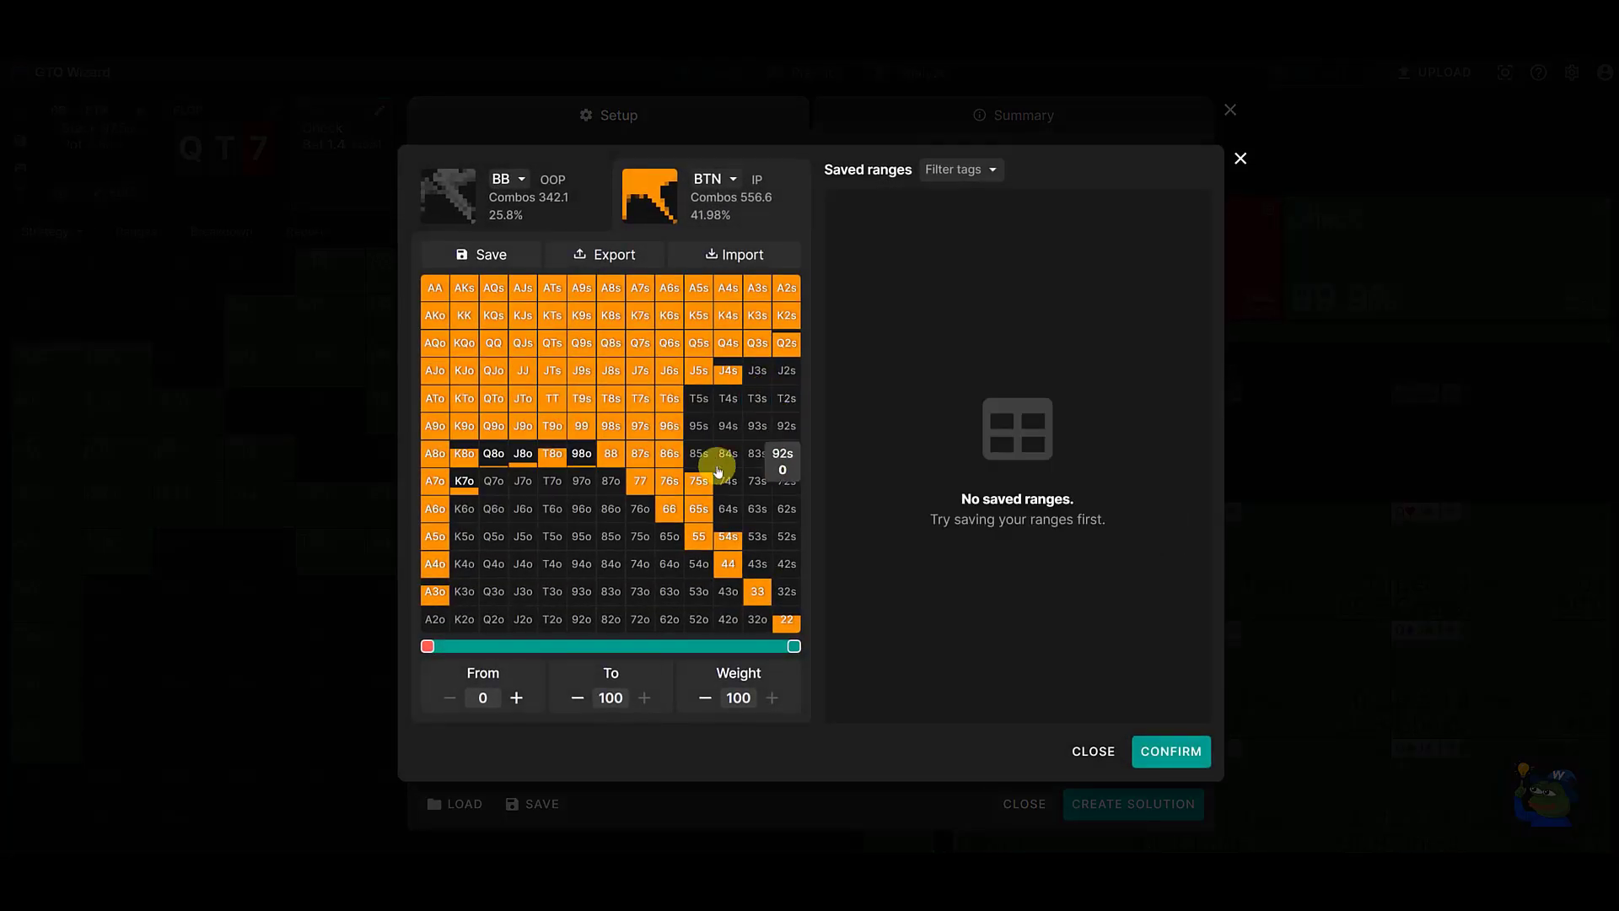
click(1094, 750)
click(535, 397)
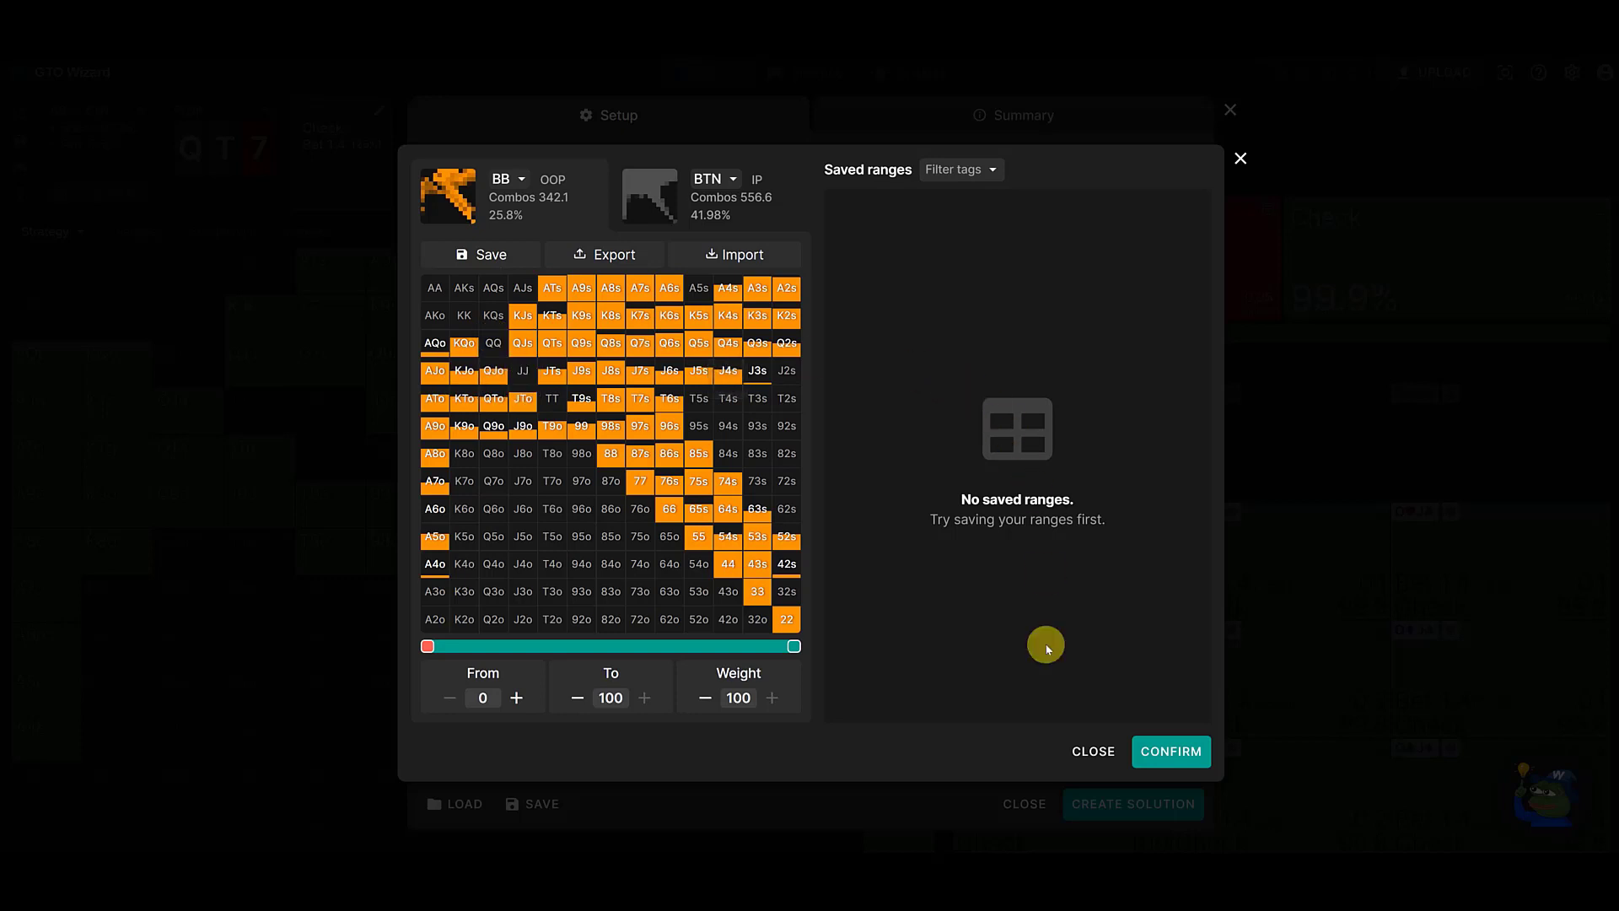
click(1101, 752)
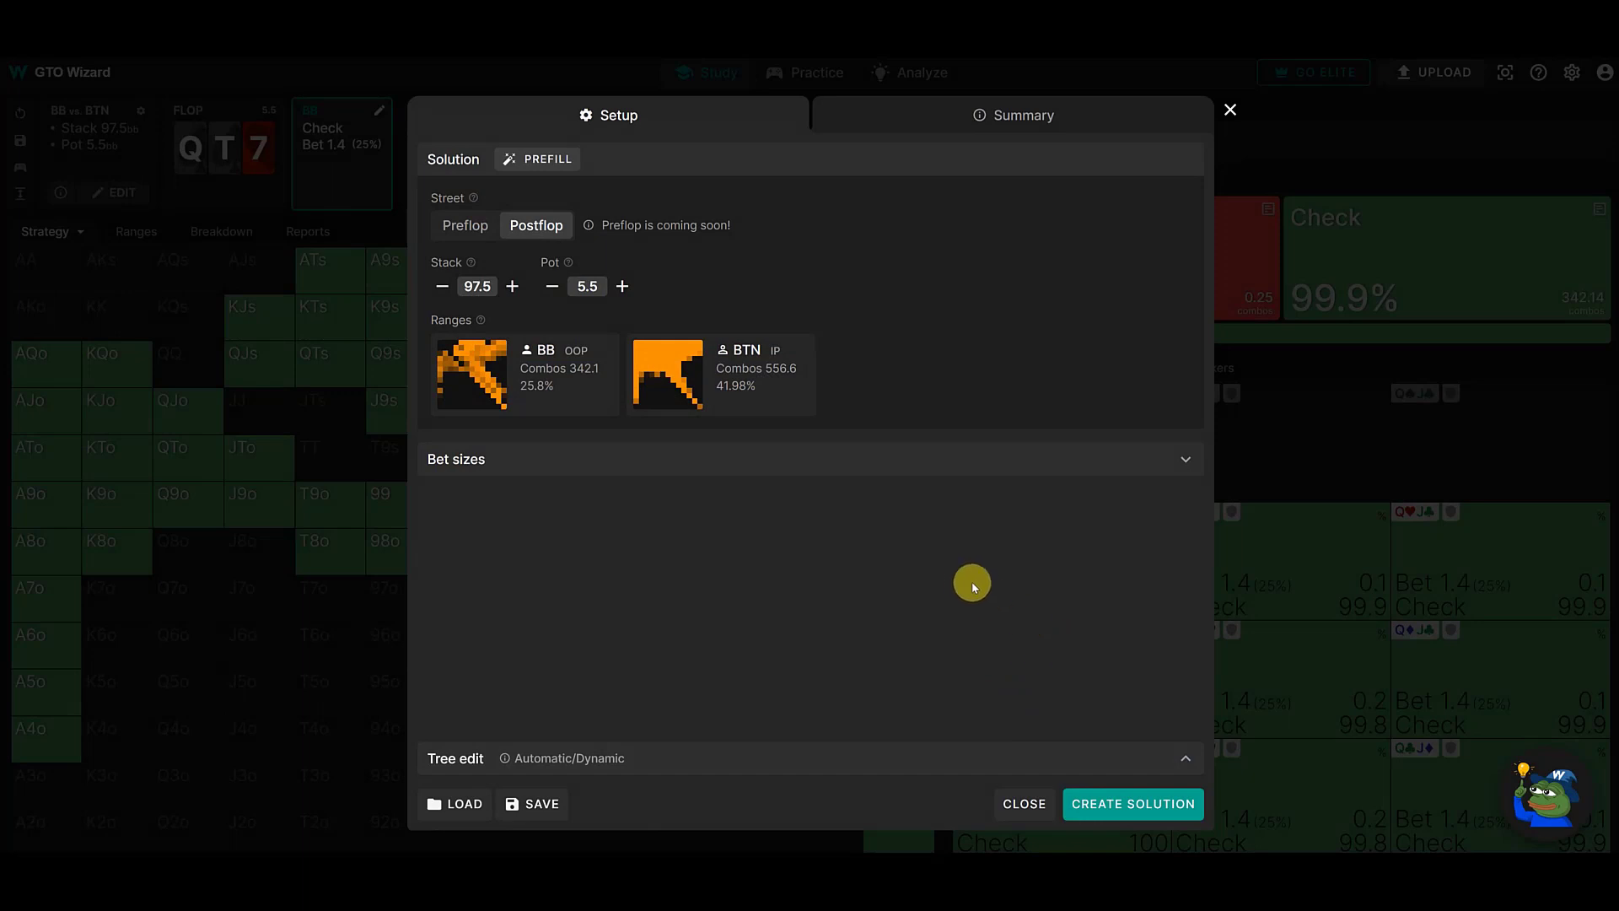
- Fill the BTN range with all hands at weight 100, remove 32o through 92o and 43o through 93o, and confirm the range
click(751, 388)
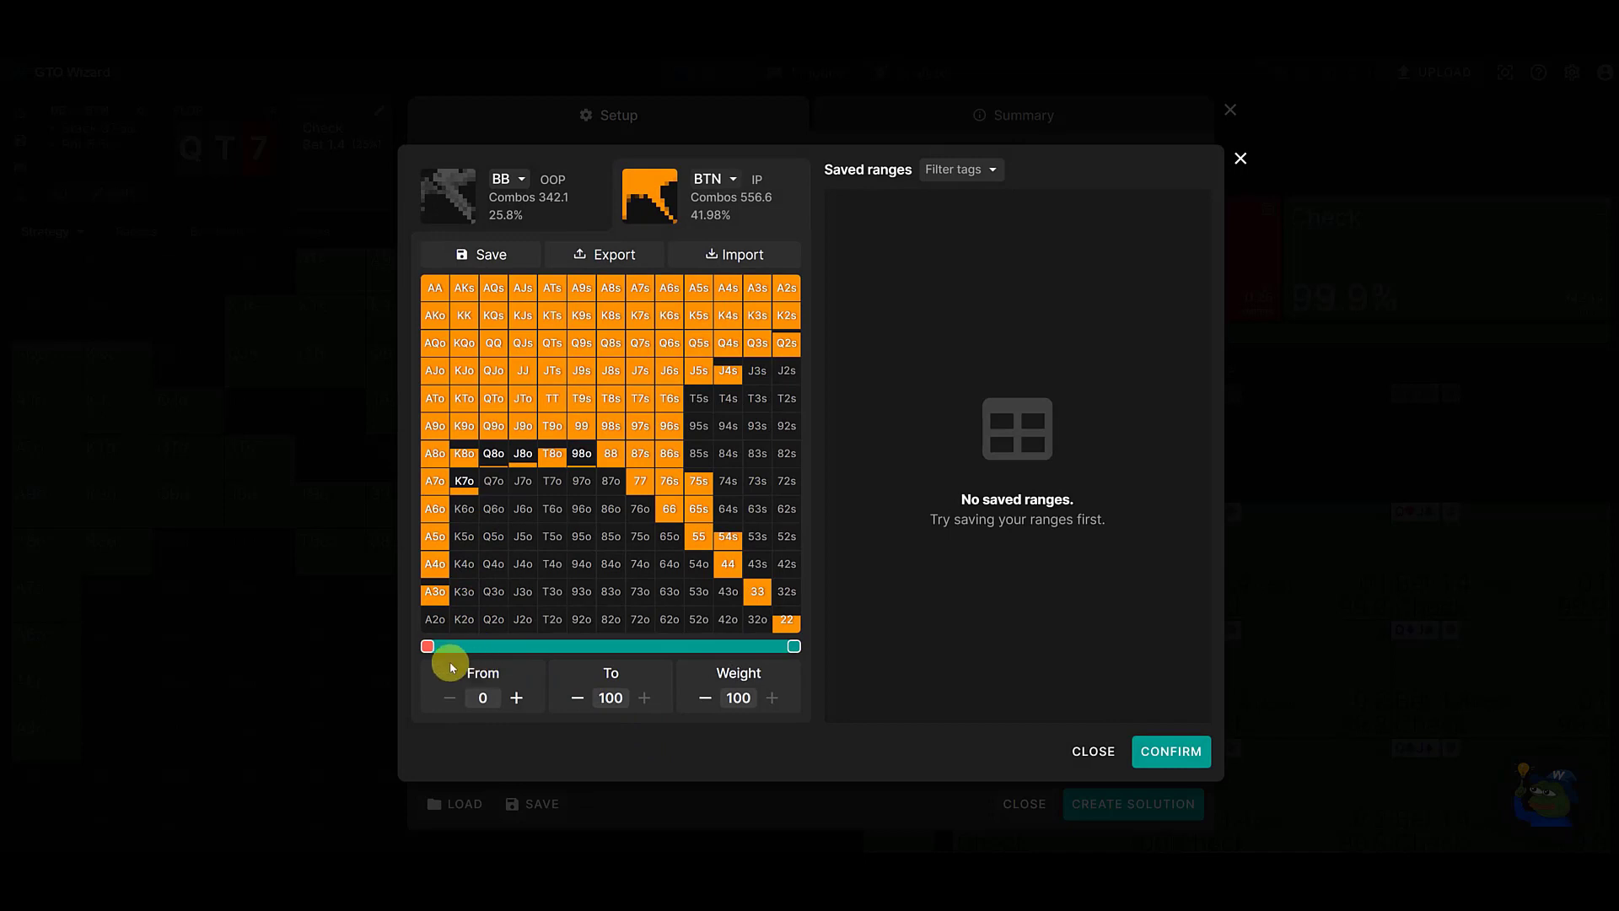
mouse_move(427, 646)
mouse_down()
mouse_move(487, 646)
mouse_move(398, 647)
mouse_up()
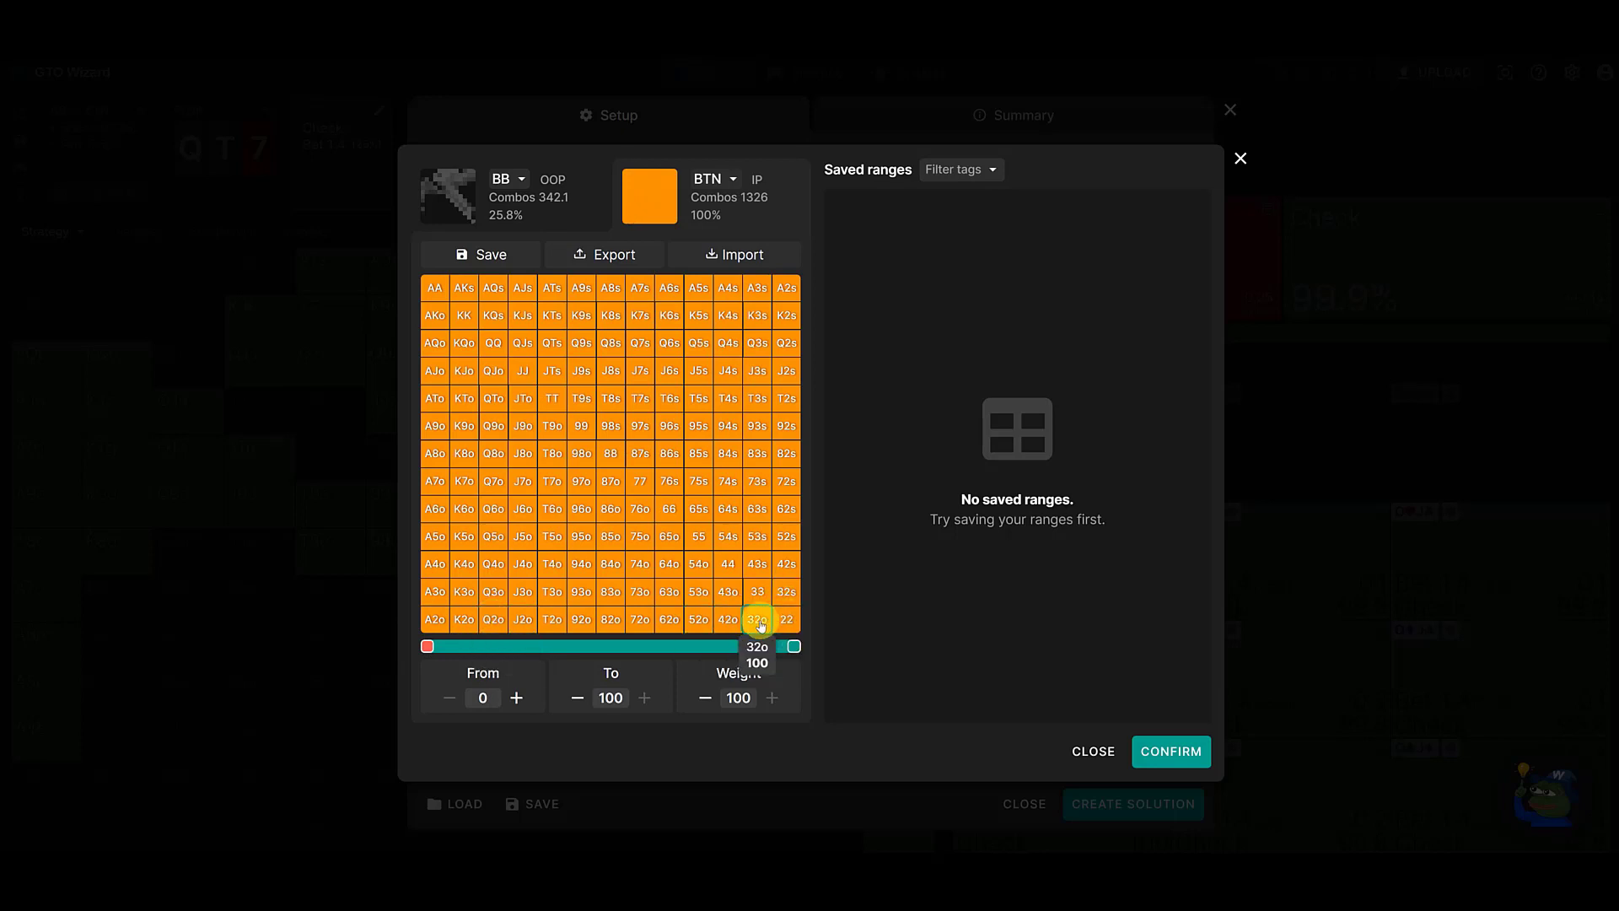
mouse_move(759, 624)
mouse_down()
mouse_move(615, 622)
mouse_move(614, 601)
mouse_move(725, 596)
mouse_up()
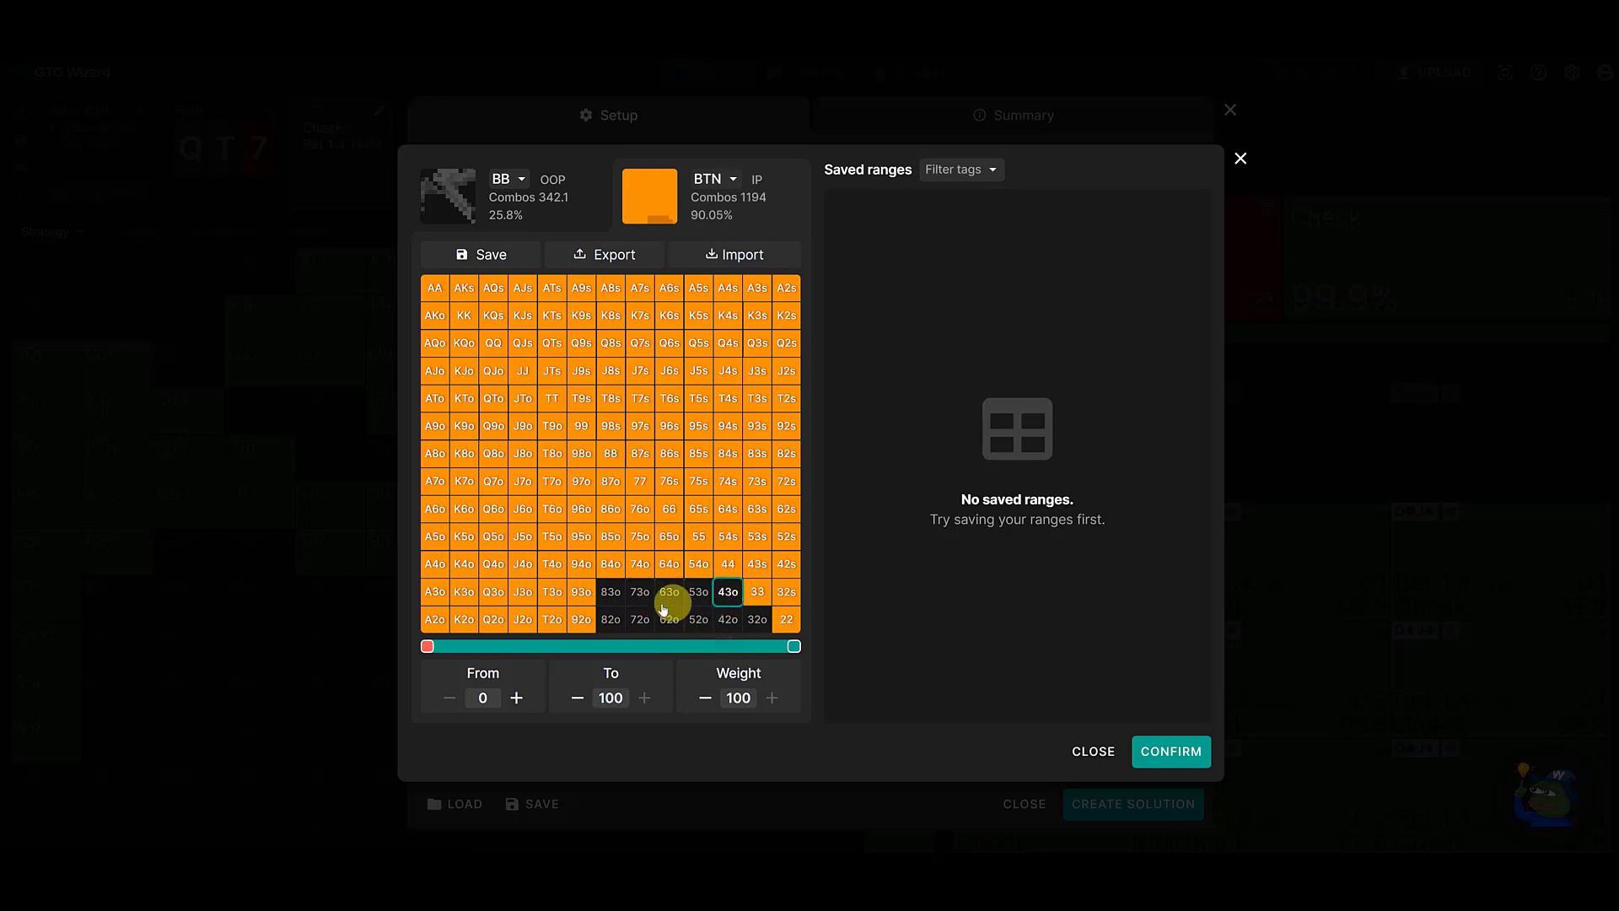
drag(601, 628, 575, 609)
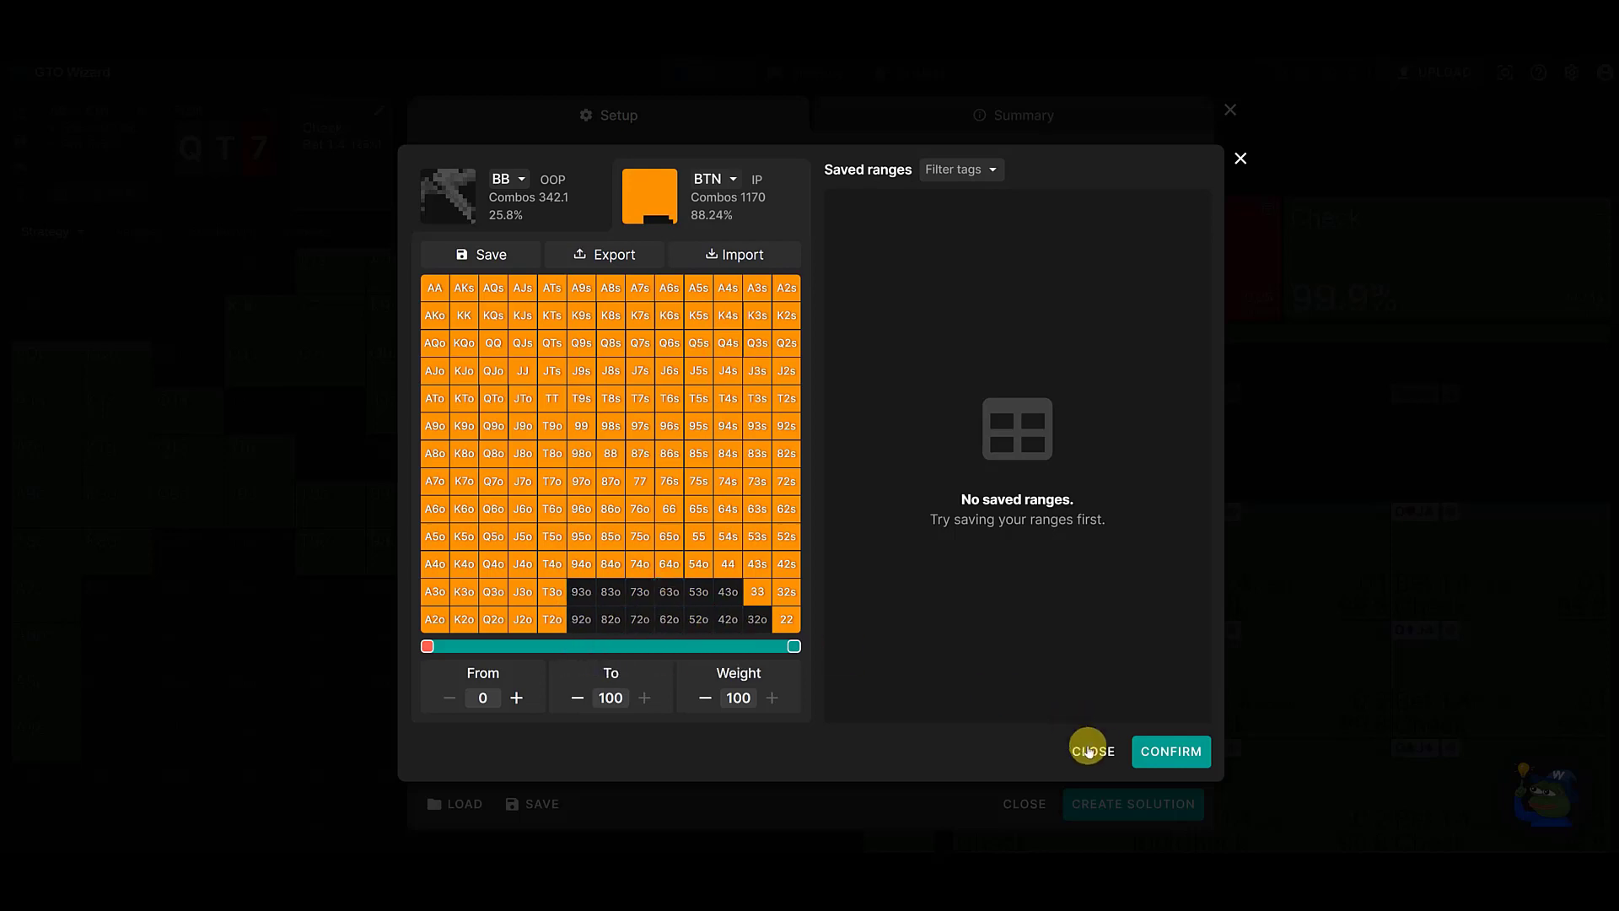
click(1162, 762)
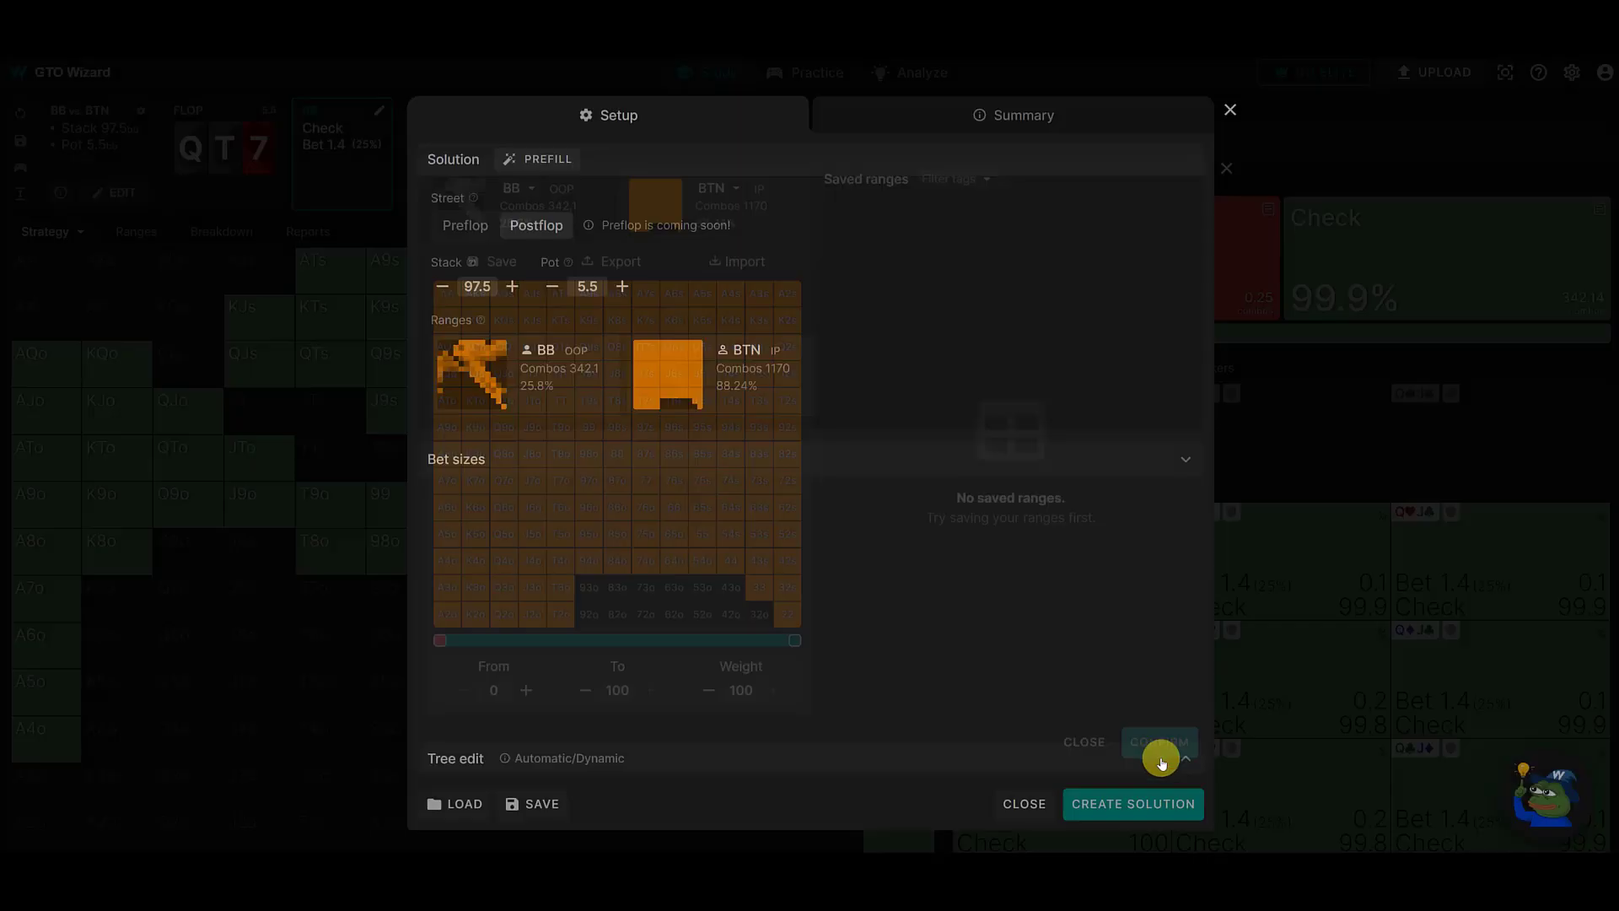
- Add A2o through A8o and K2o through K8o to the BB range at weight 100 and confirm it
click(502, 398)
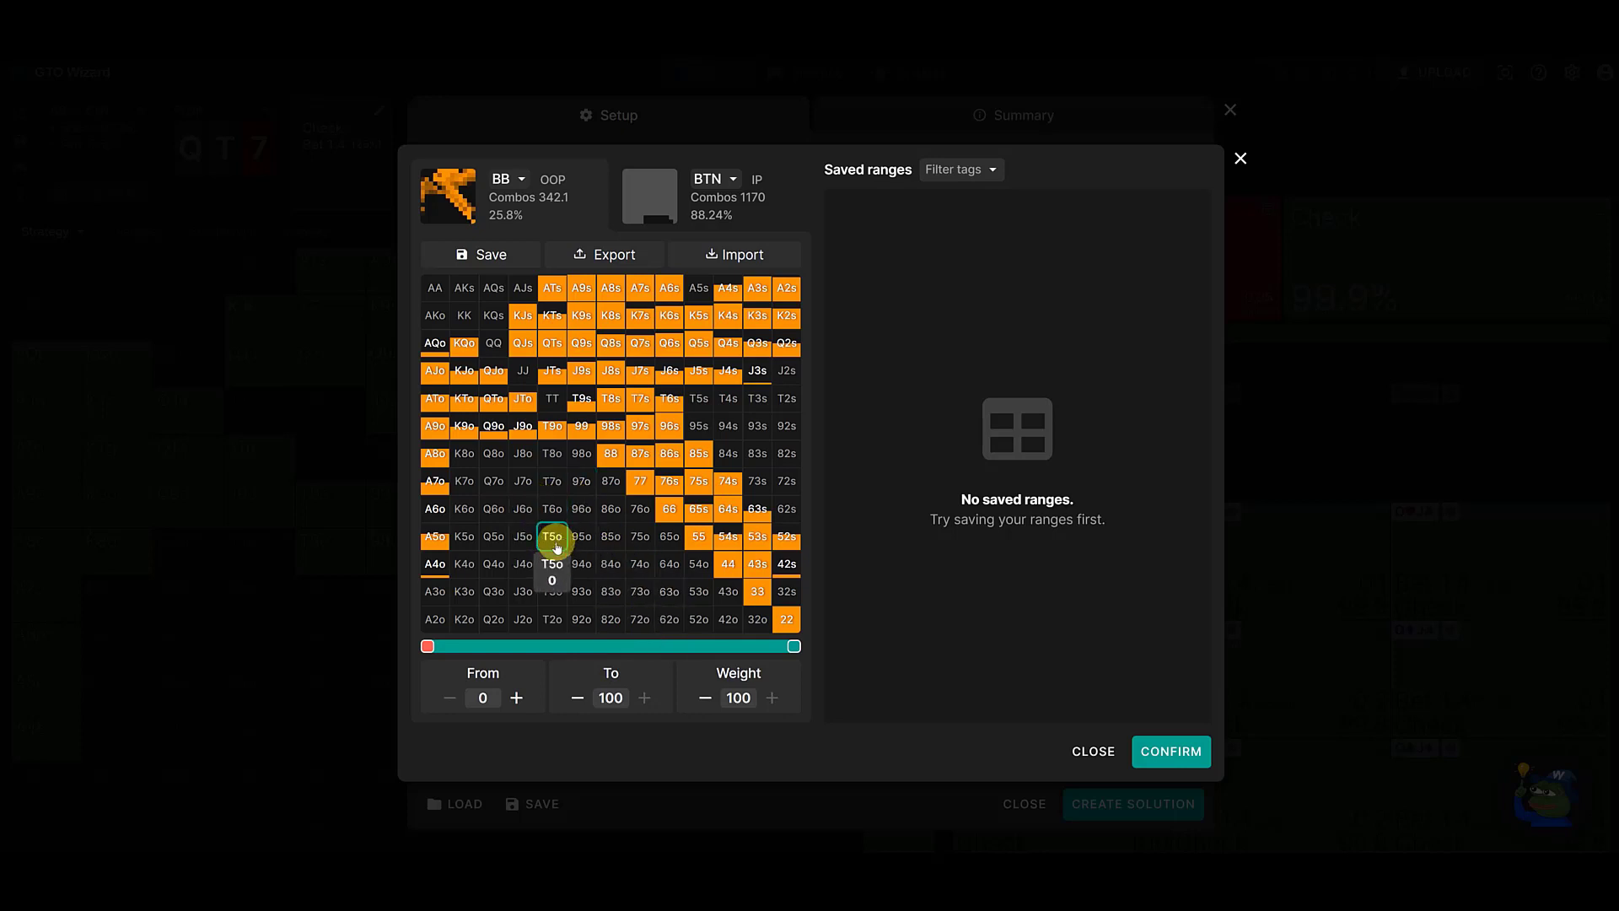
click(435, 618)
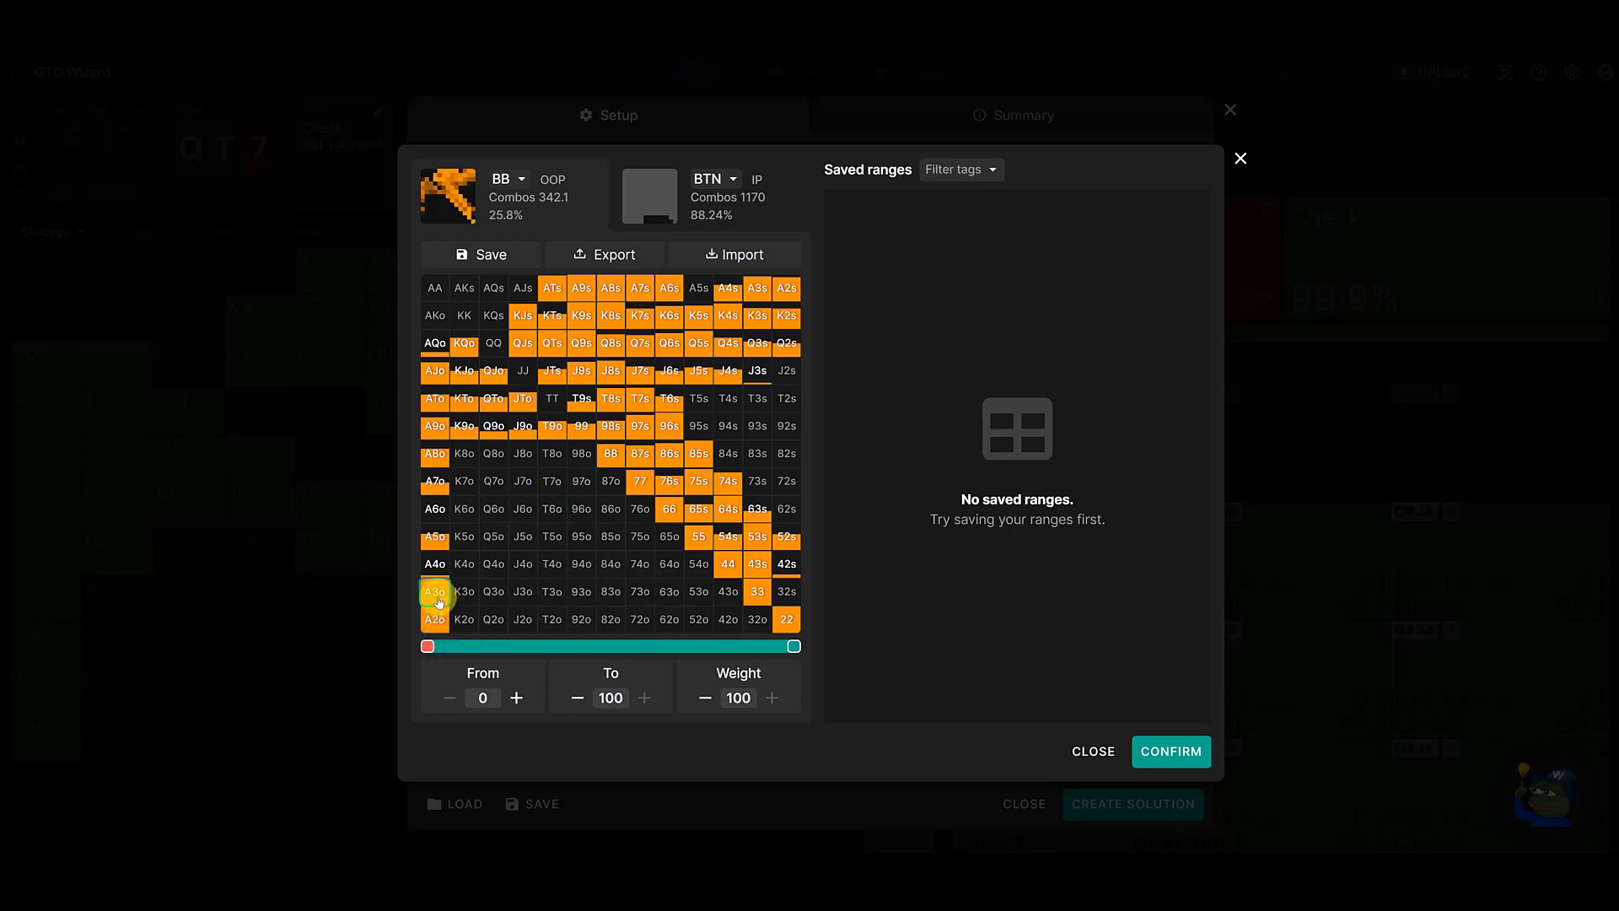
mouse_move(437, 601)
mouse_down()
mouse_move(435, 453)
mouse_move(464, 453)
mouse_move(463, 622)
mouse_up()
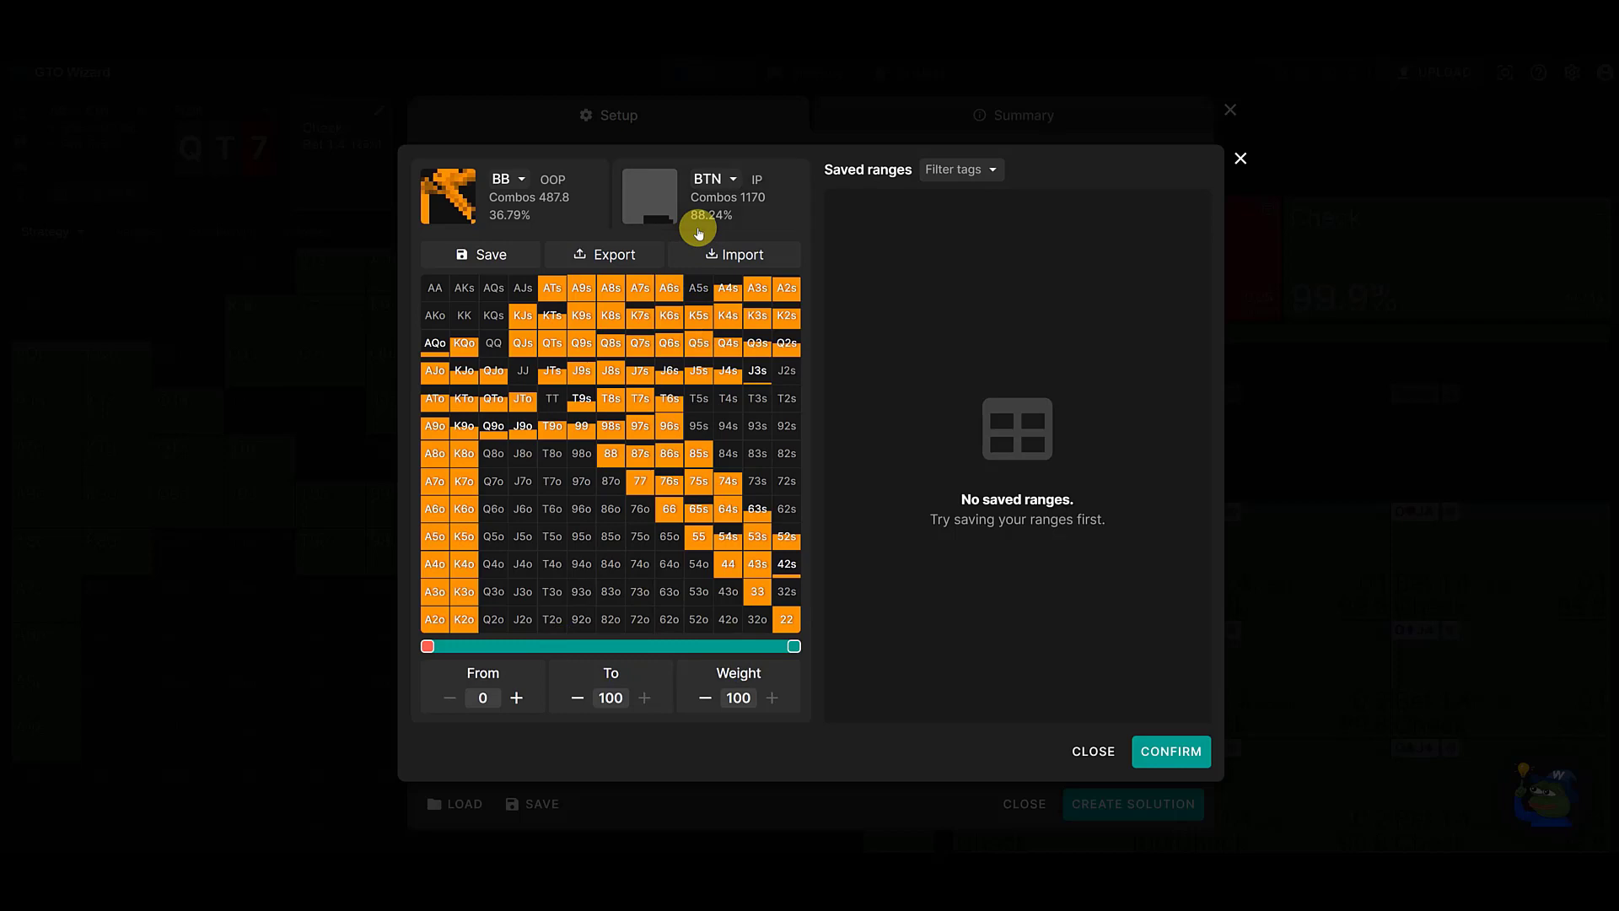
click(1165, 762)
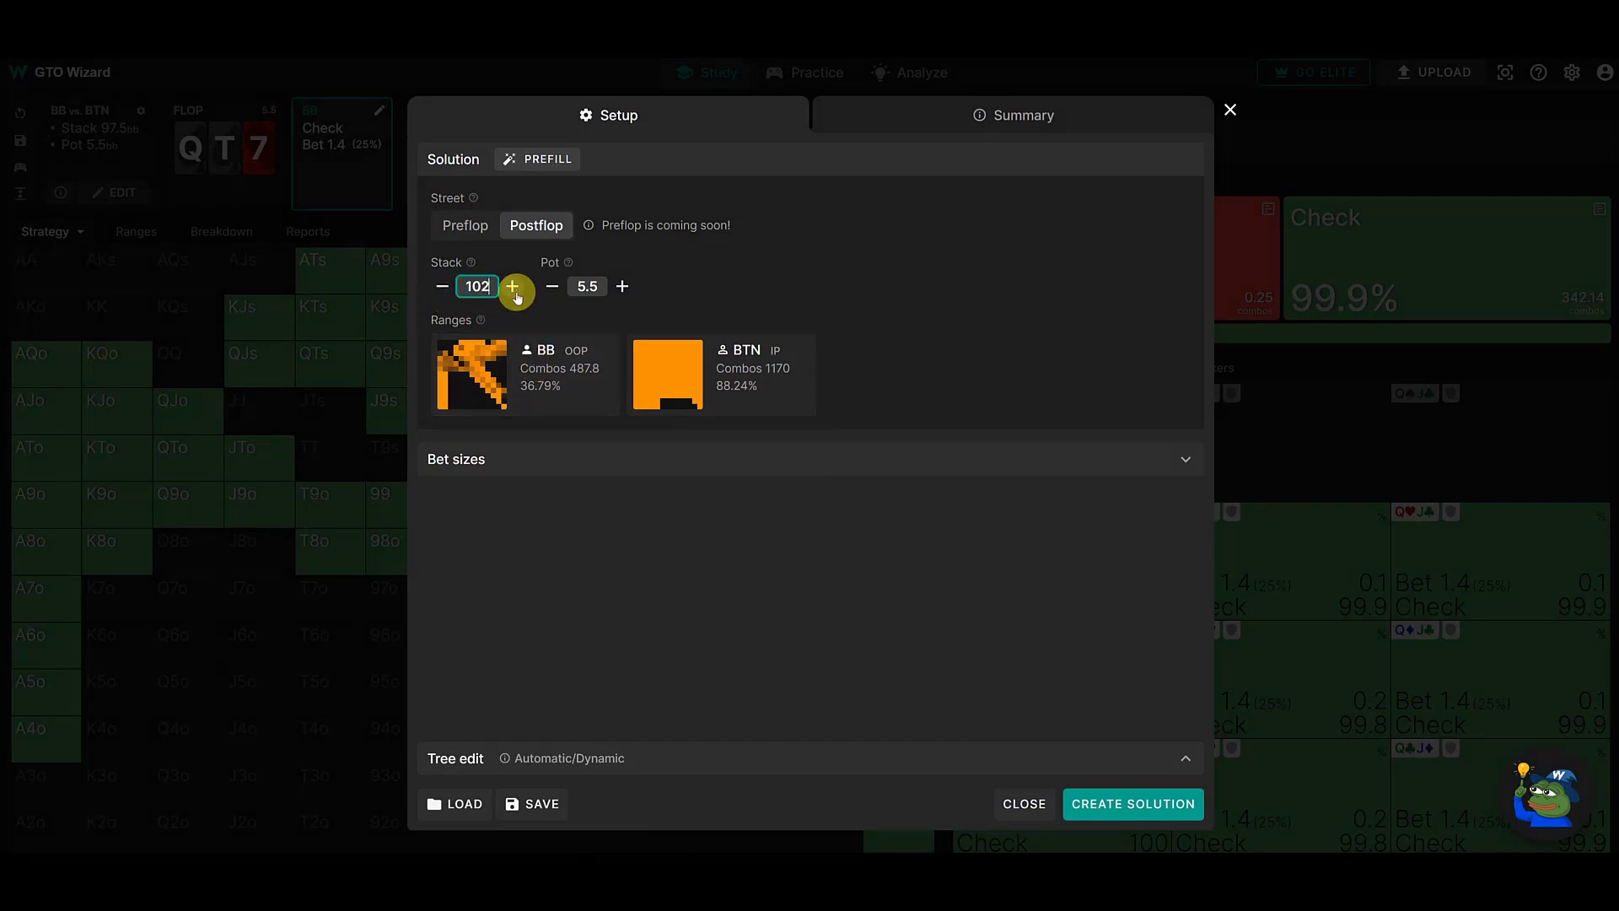
- Set the stack to 140 and create the solution on the free Q♠T♠7♥ flop
click(513, 288)
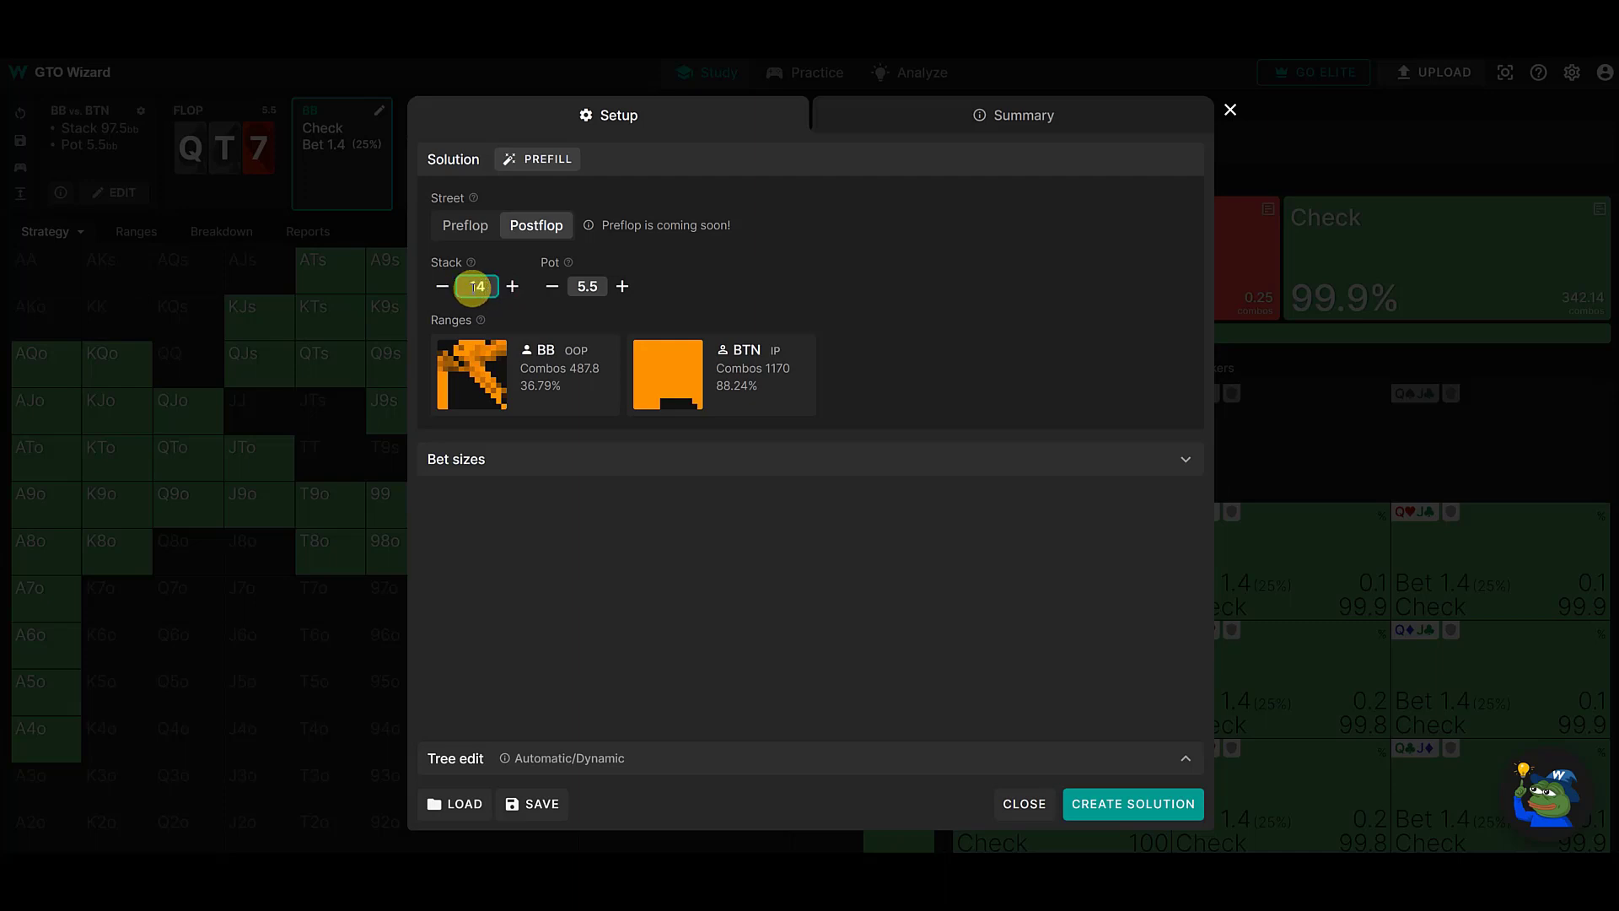
text(0)
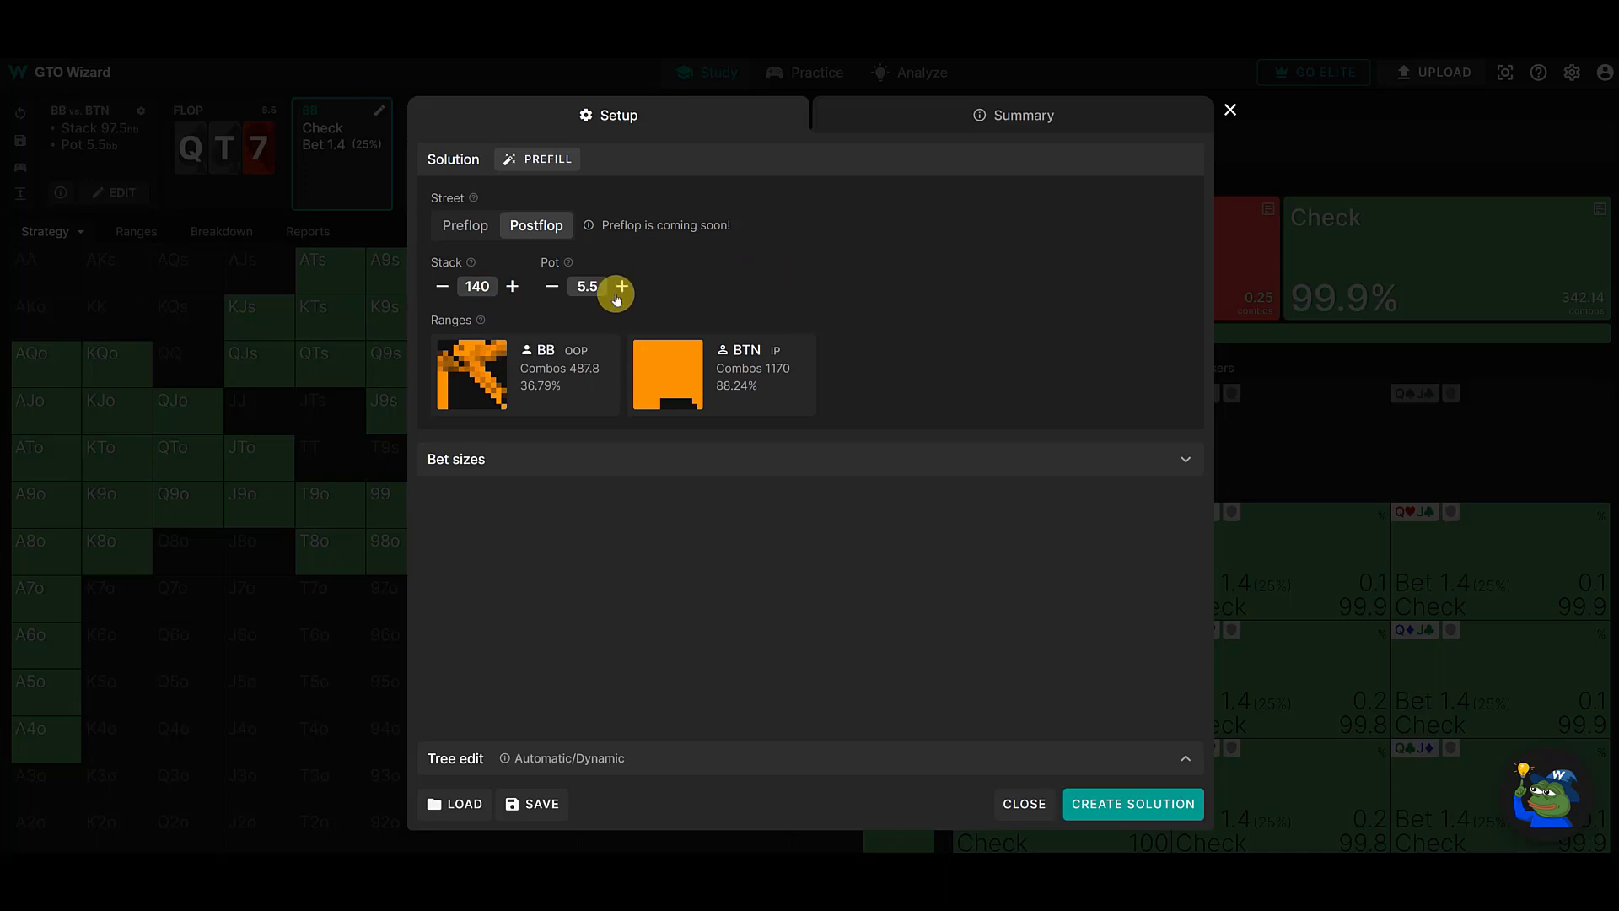
click(496, 294)
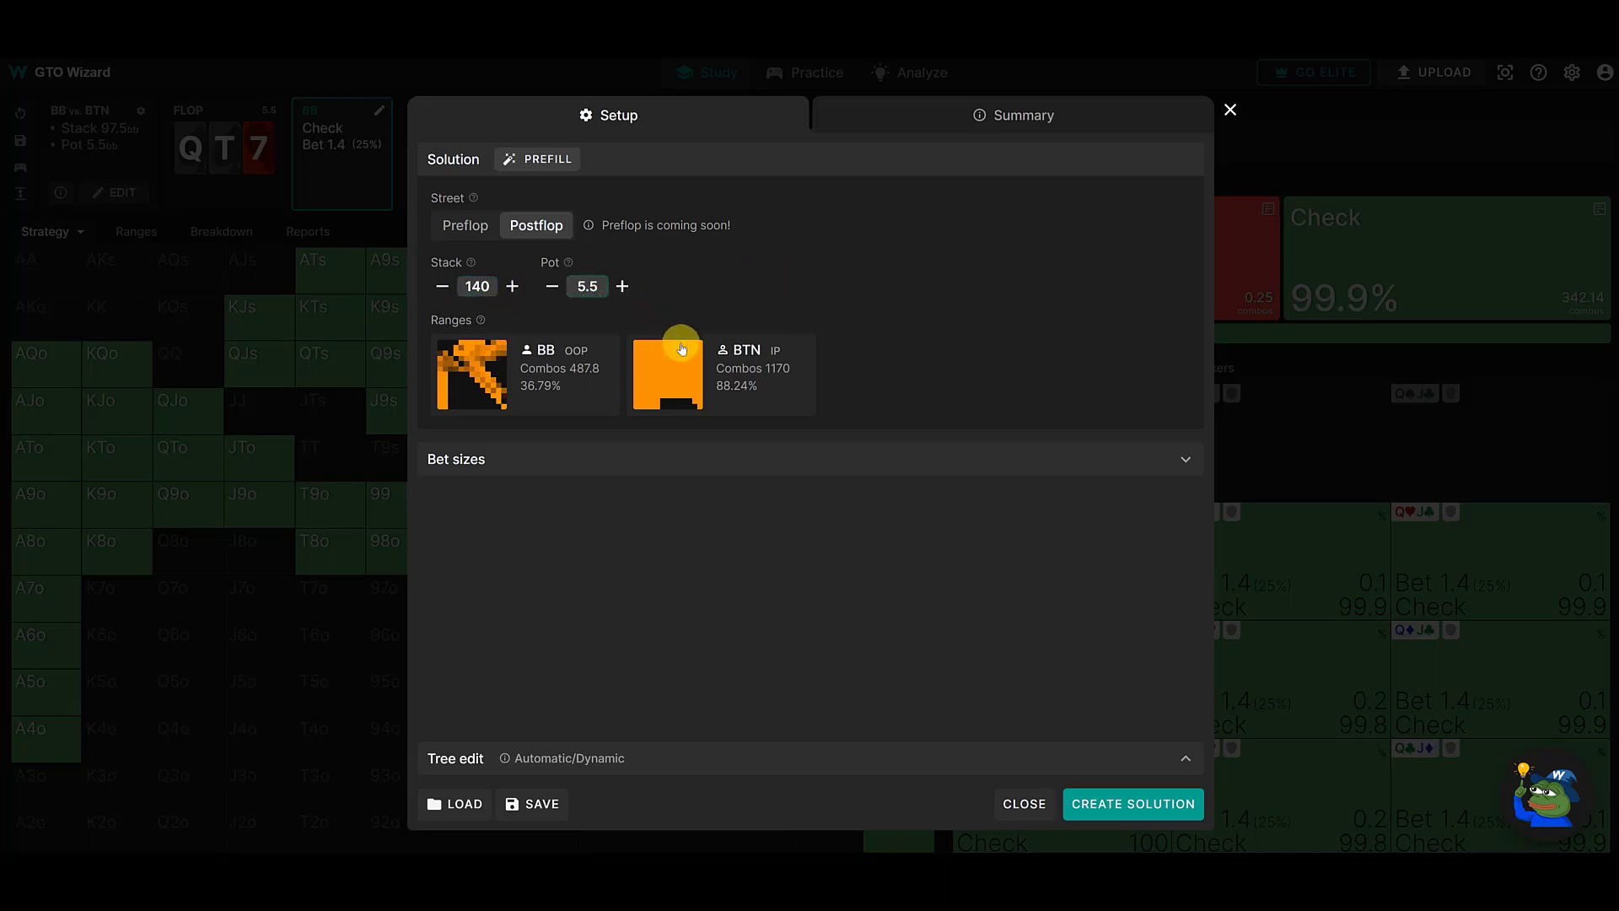
click(604, 299)
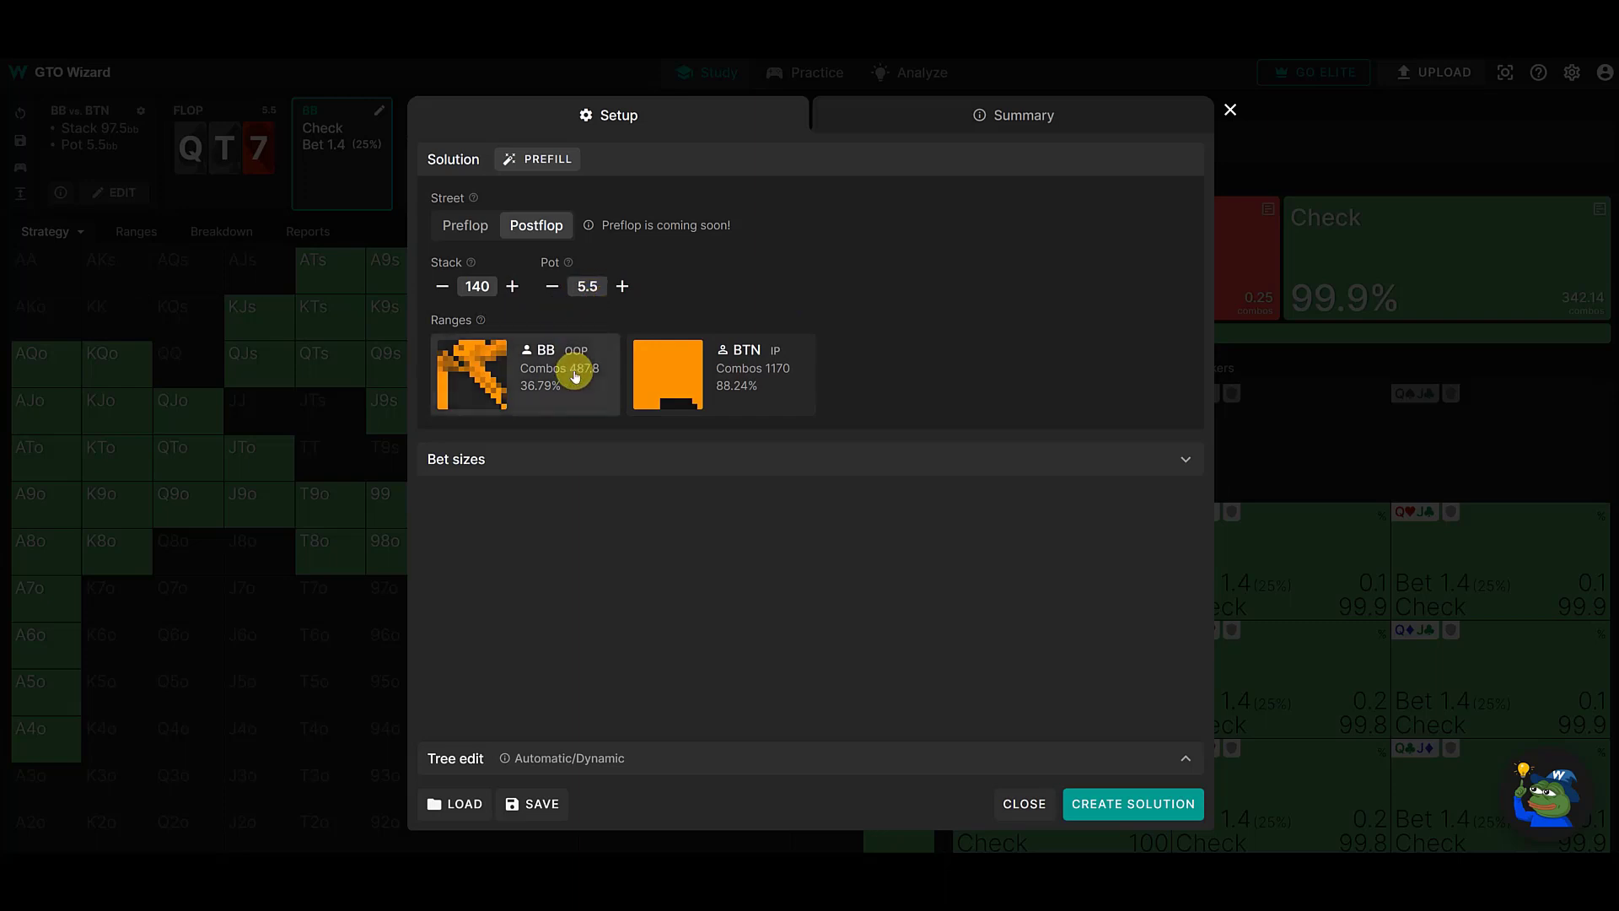
click(1137, 814)
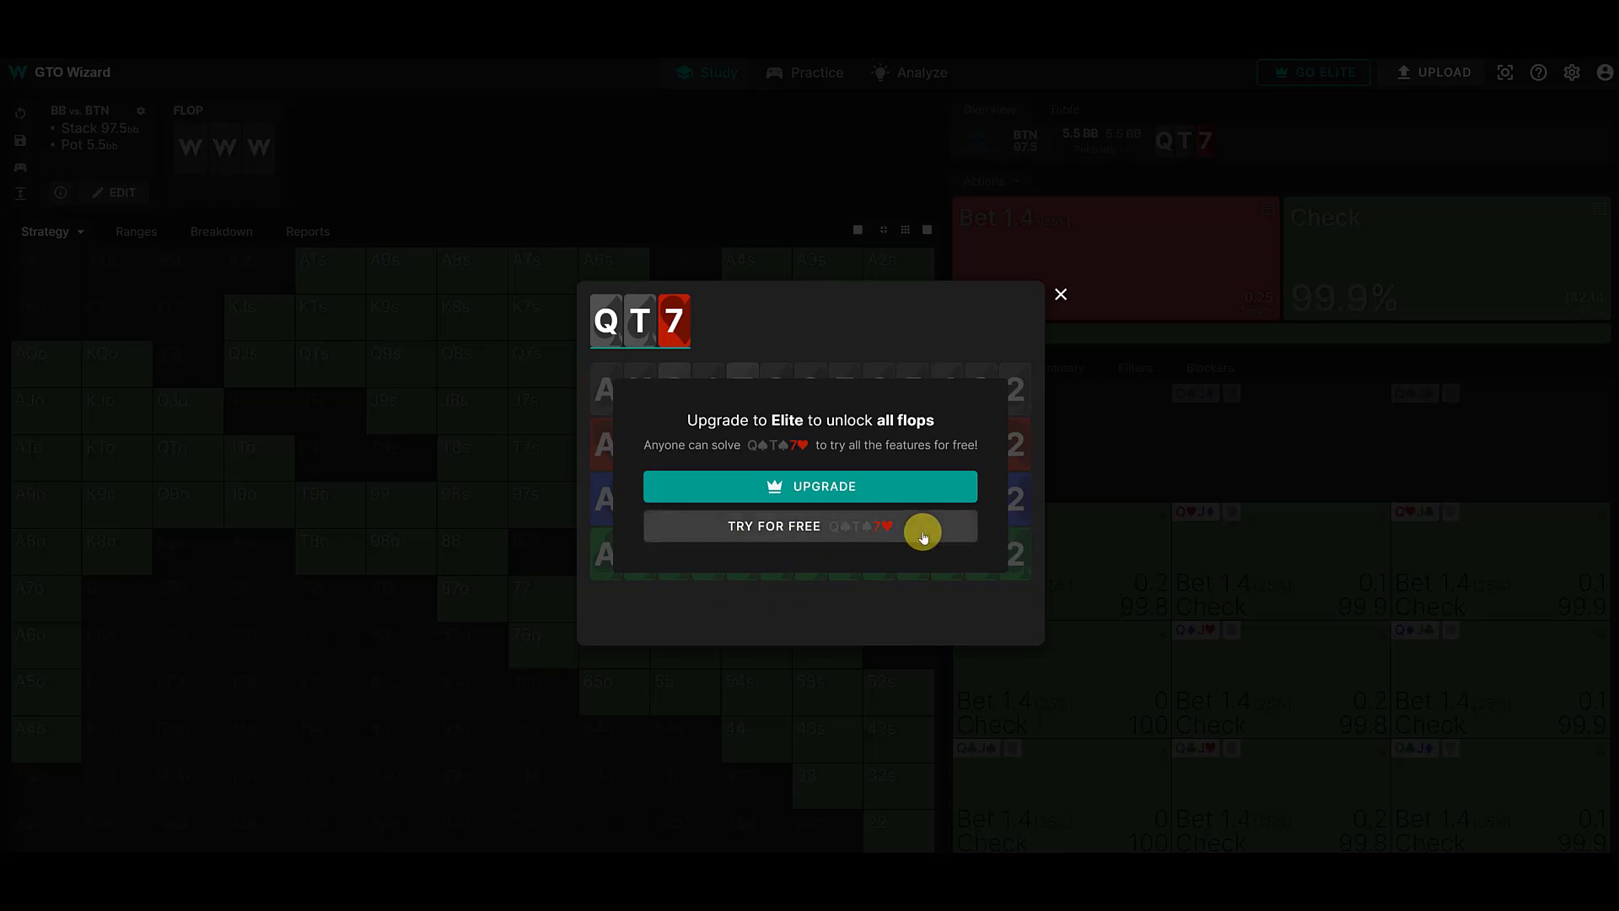
click(854, 533)
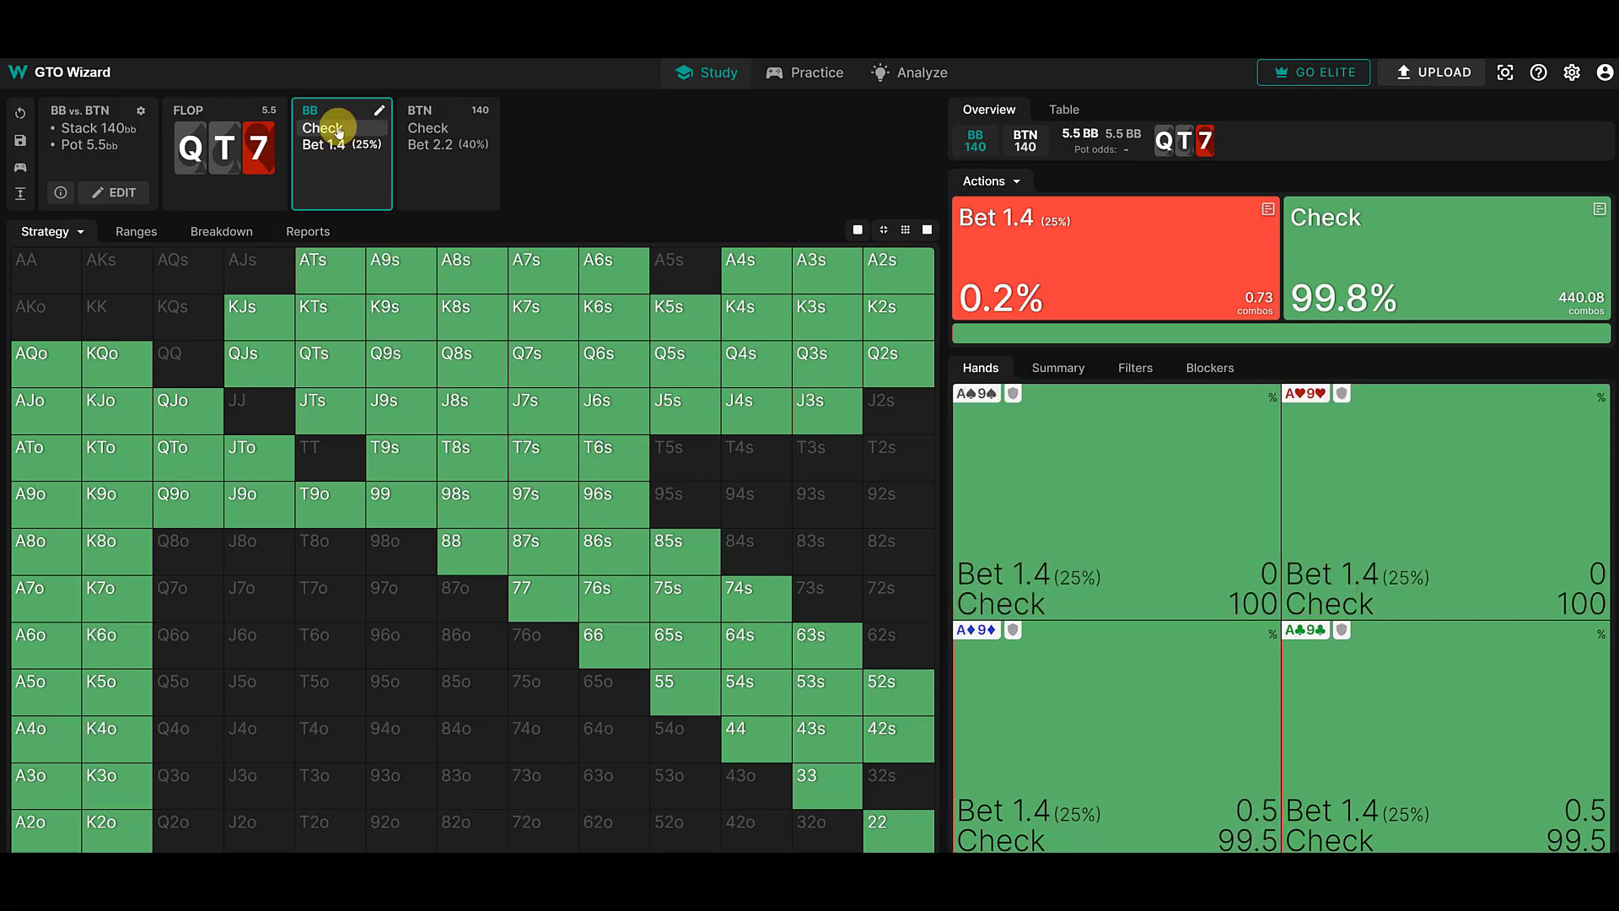
- Follow the line BB check, BTN bet 2.2 (40%), BB call, and choose 7♦ as the turn card
click(339, 131)
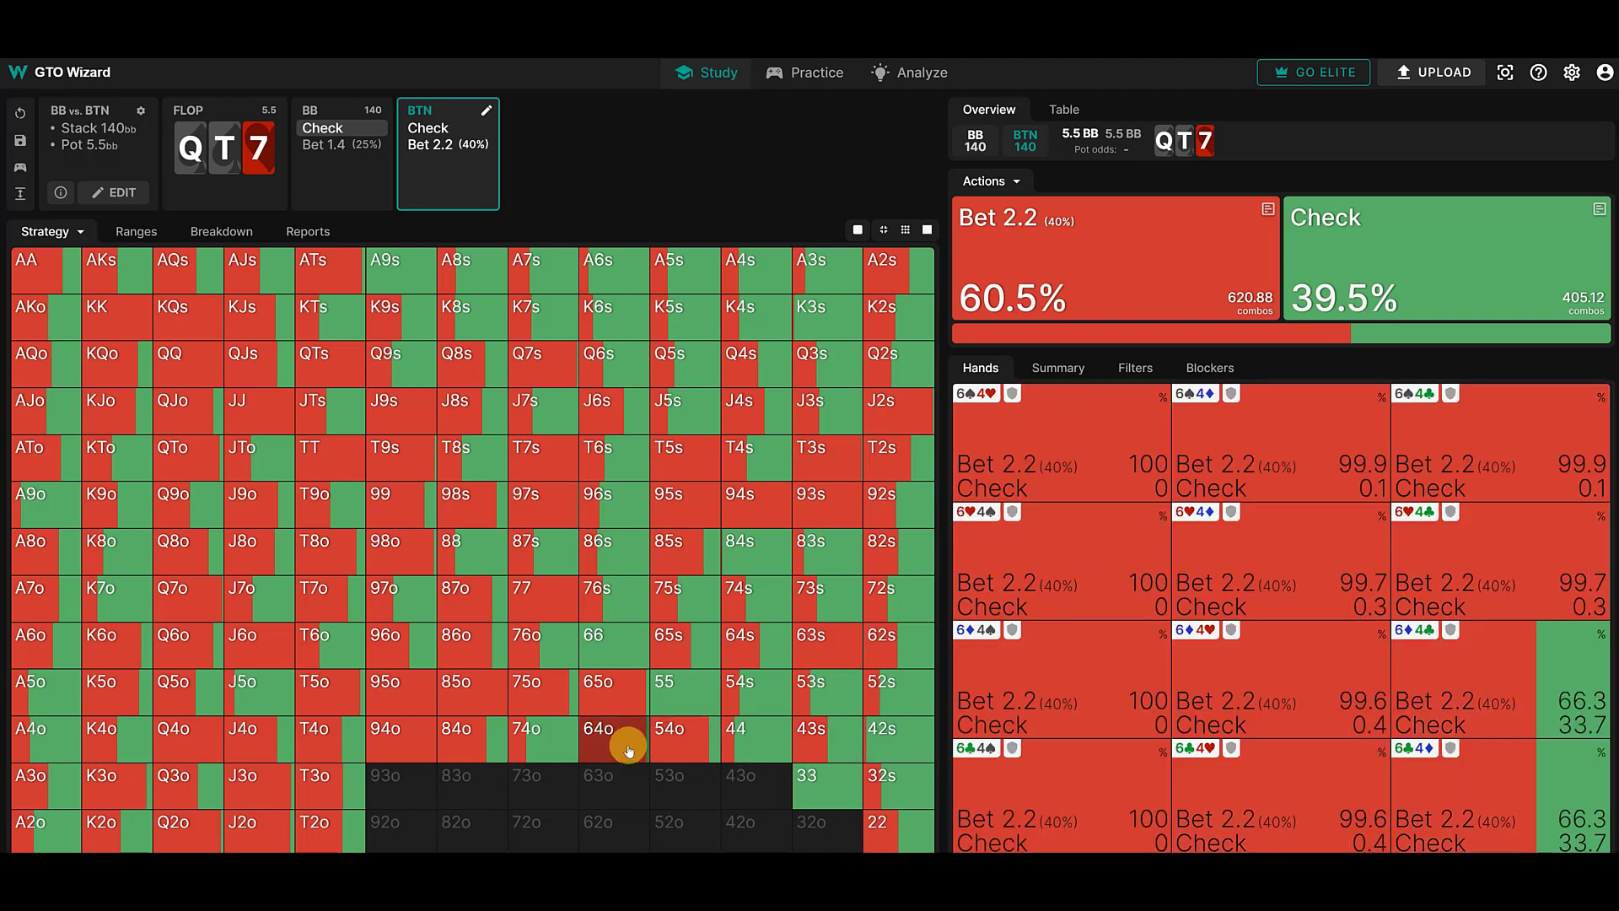
mouse_move(626, 750)
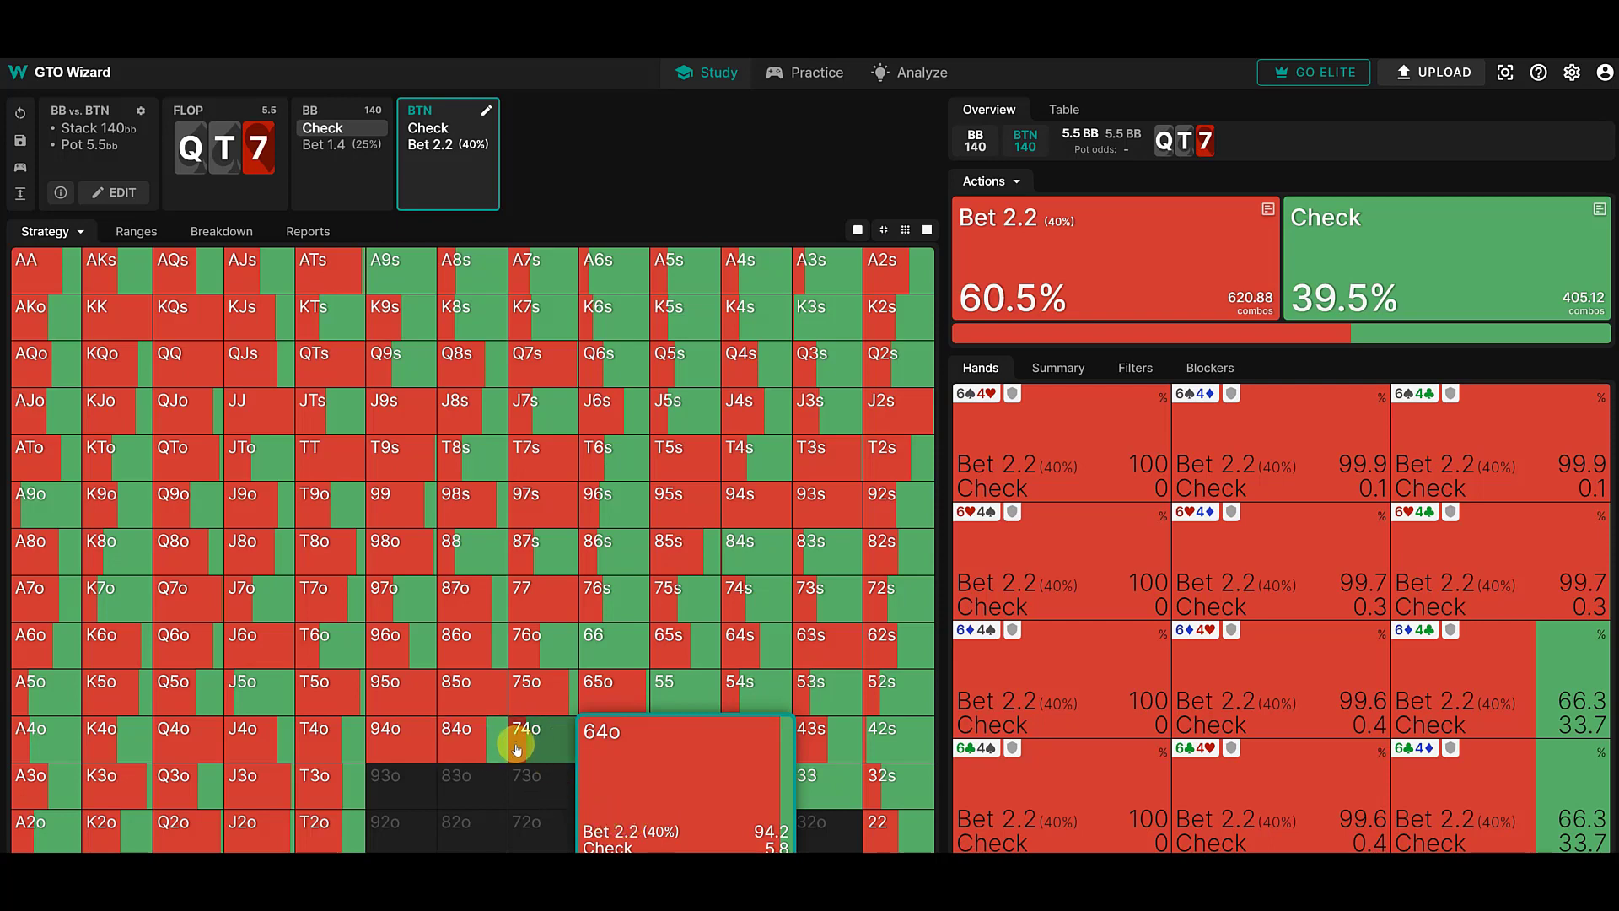
click(471, 147)
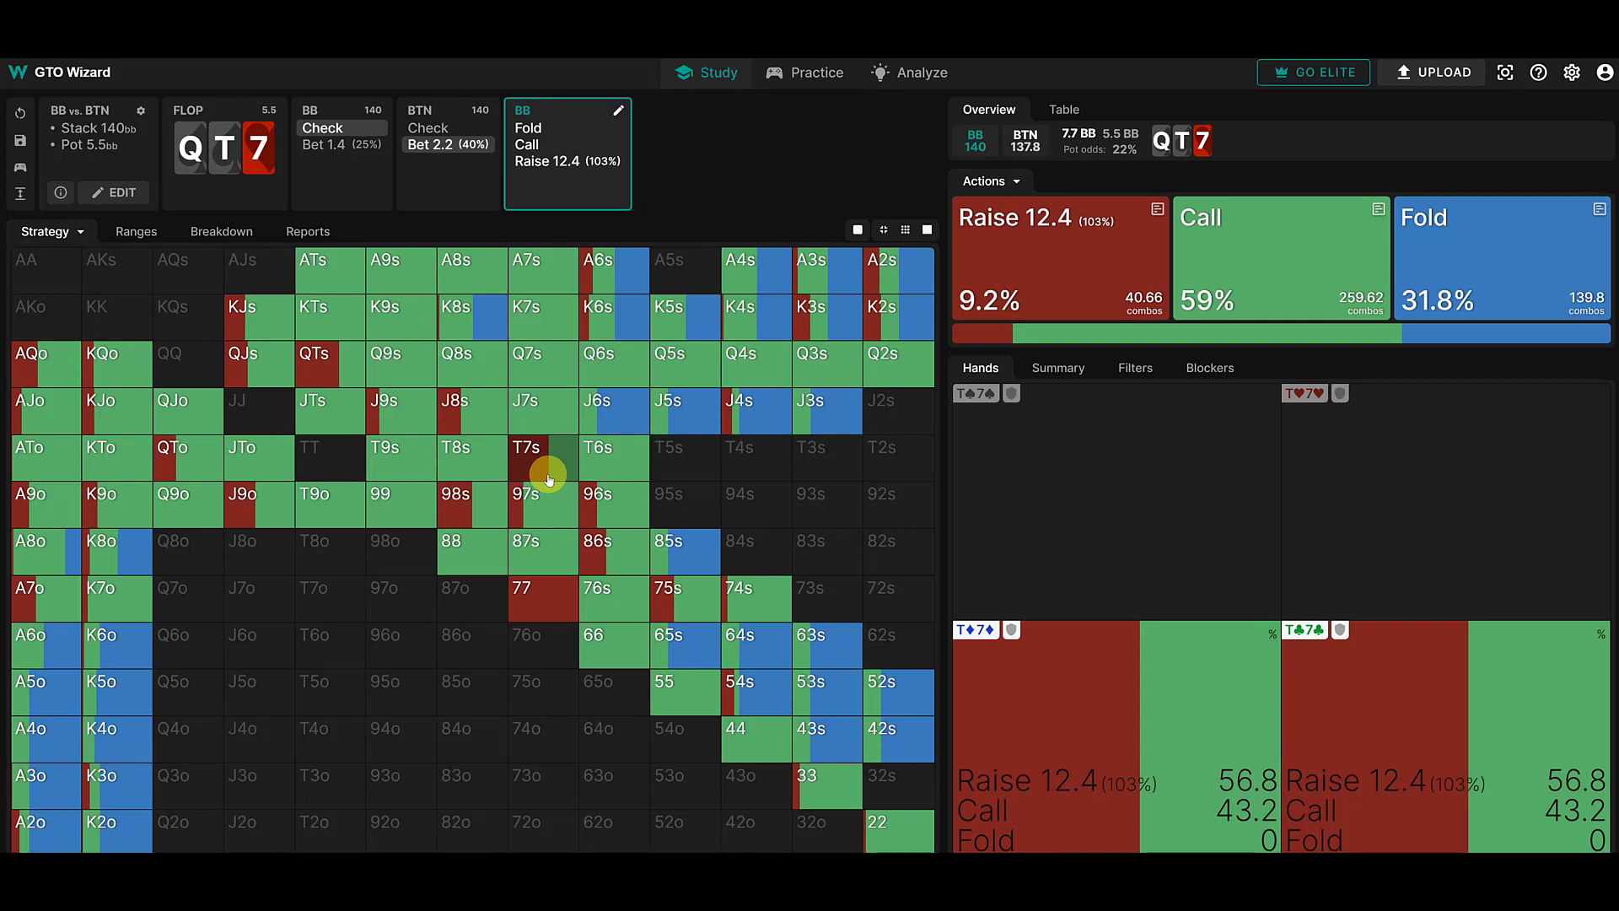
mouse_move(548, 479)
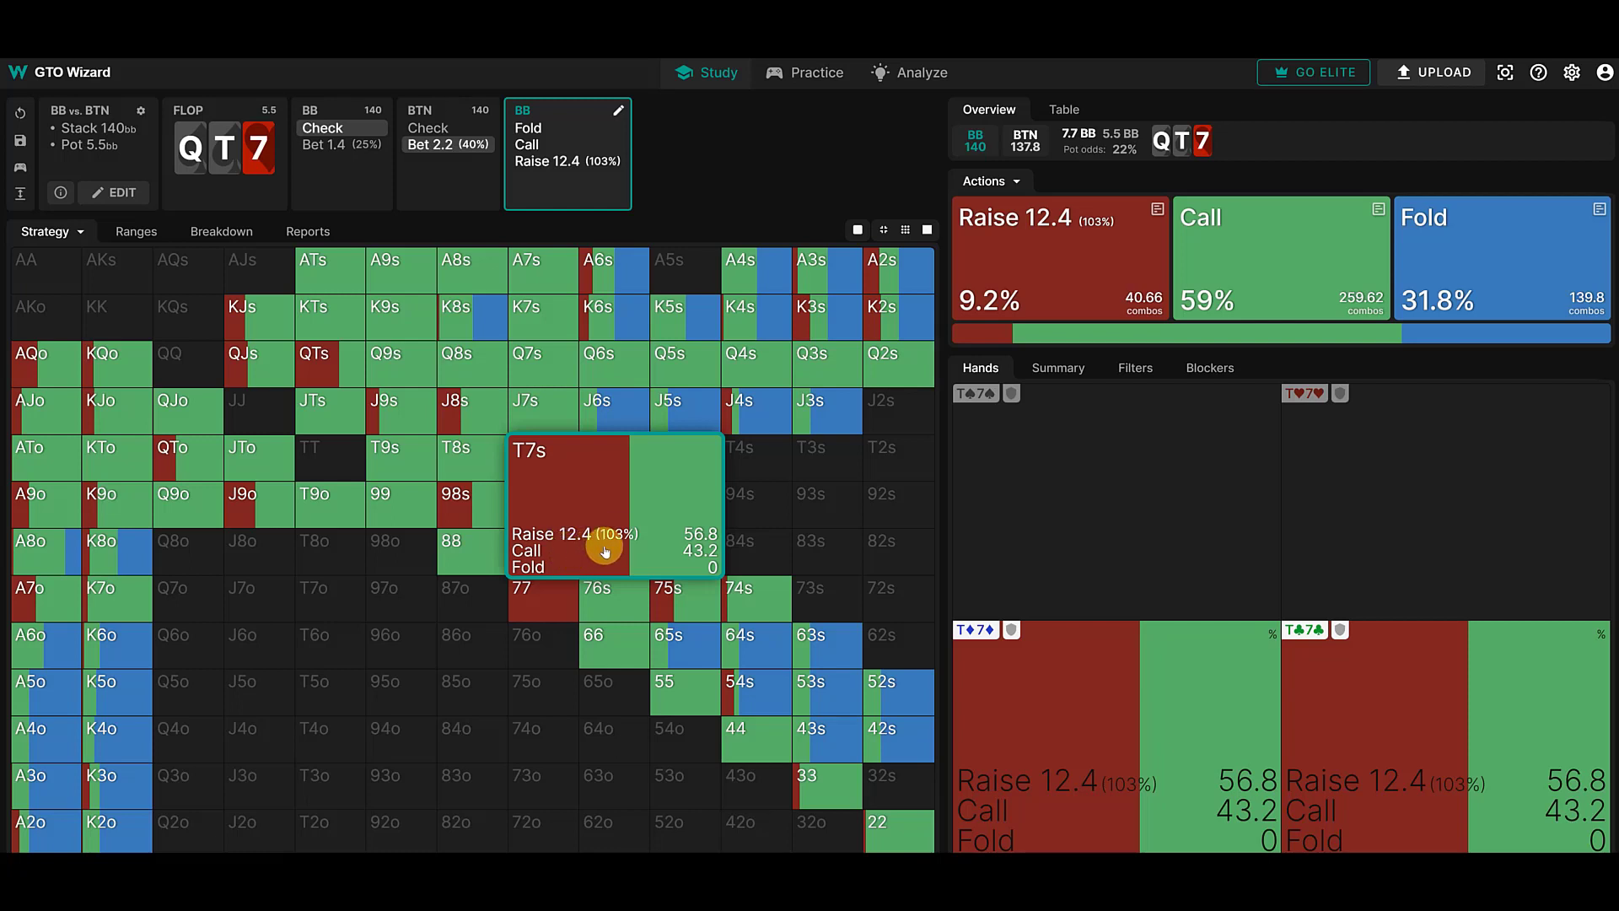
click(556, 145)
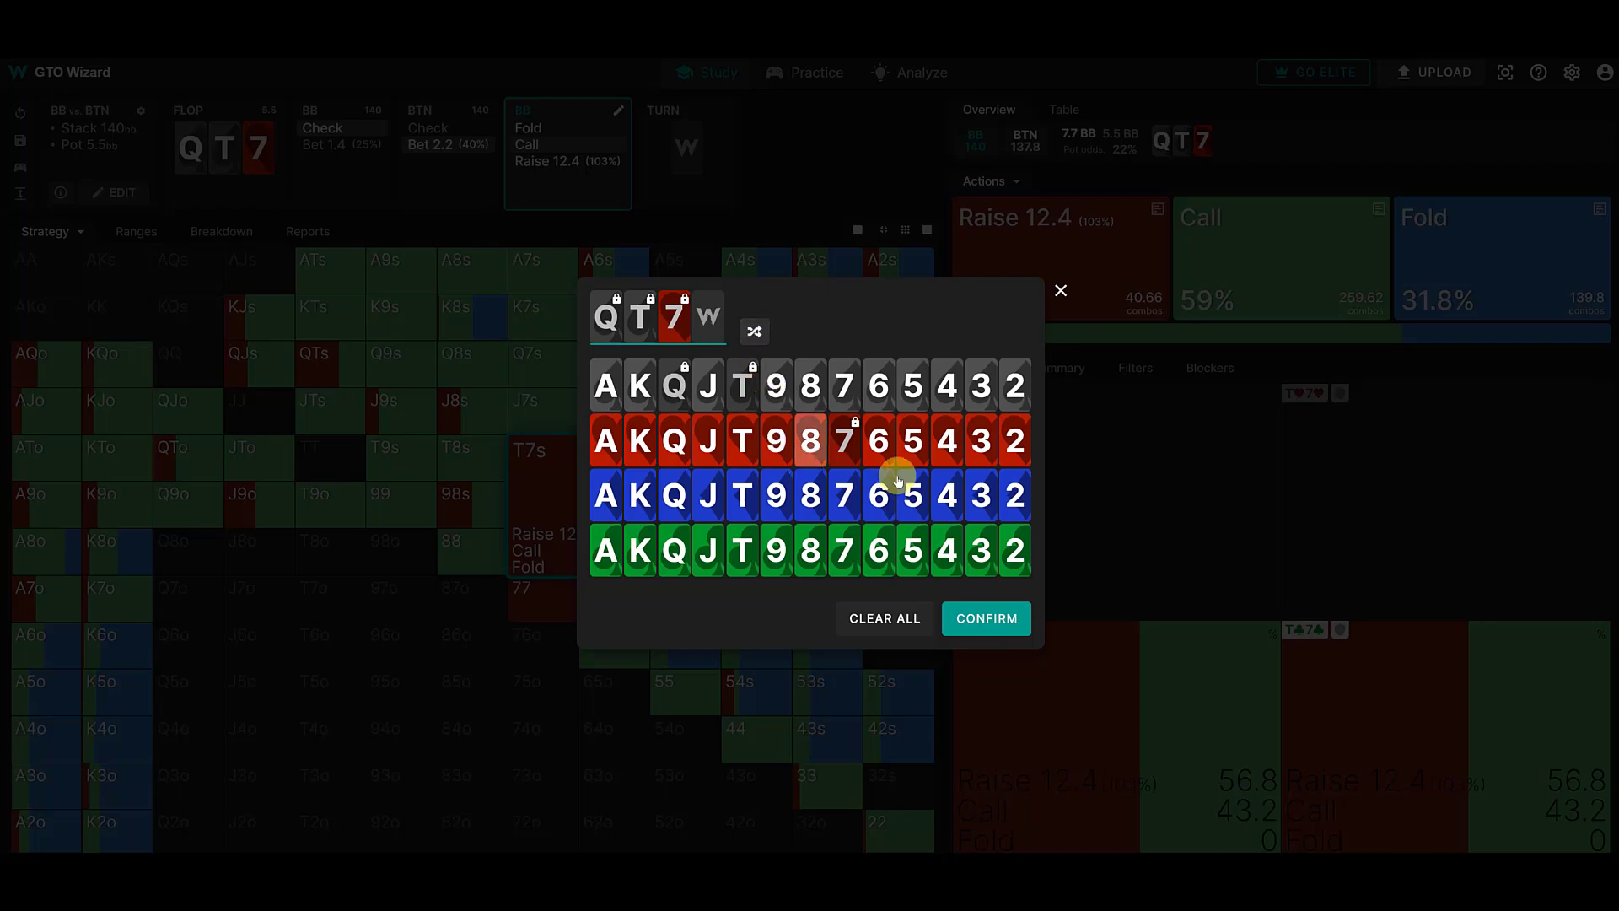
click(845, 494)
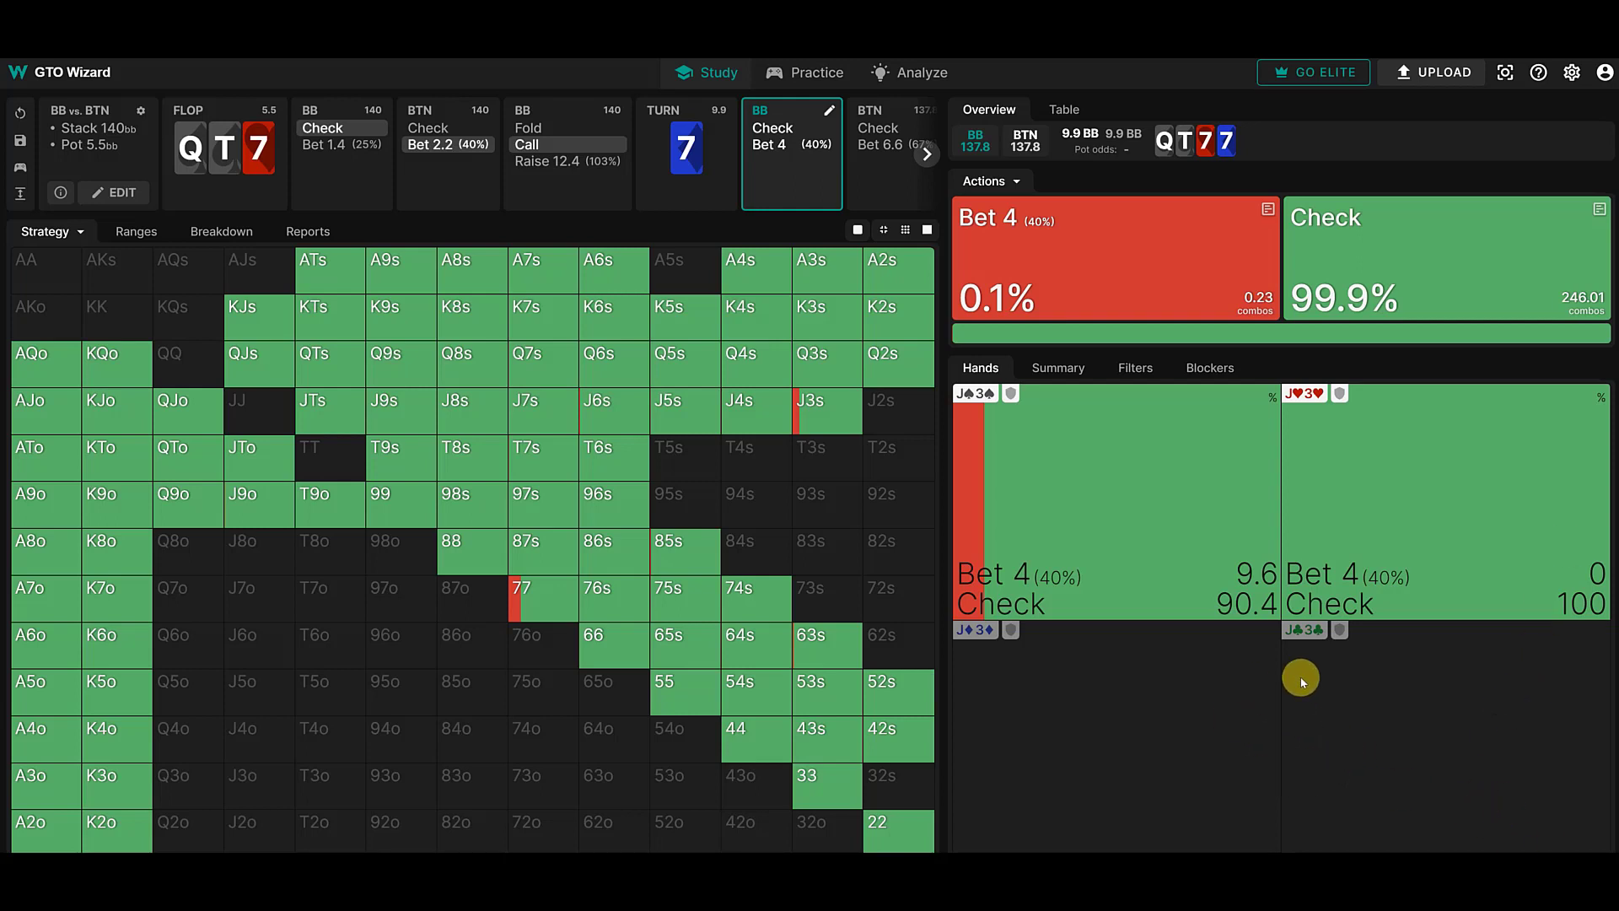
- Switch to the GTO Wizard AI Benchmarks blog article and read its accuracy overview and the benchmarks against Slumbot
click(381, 165)
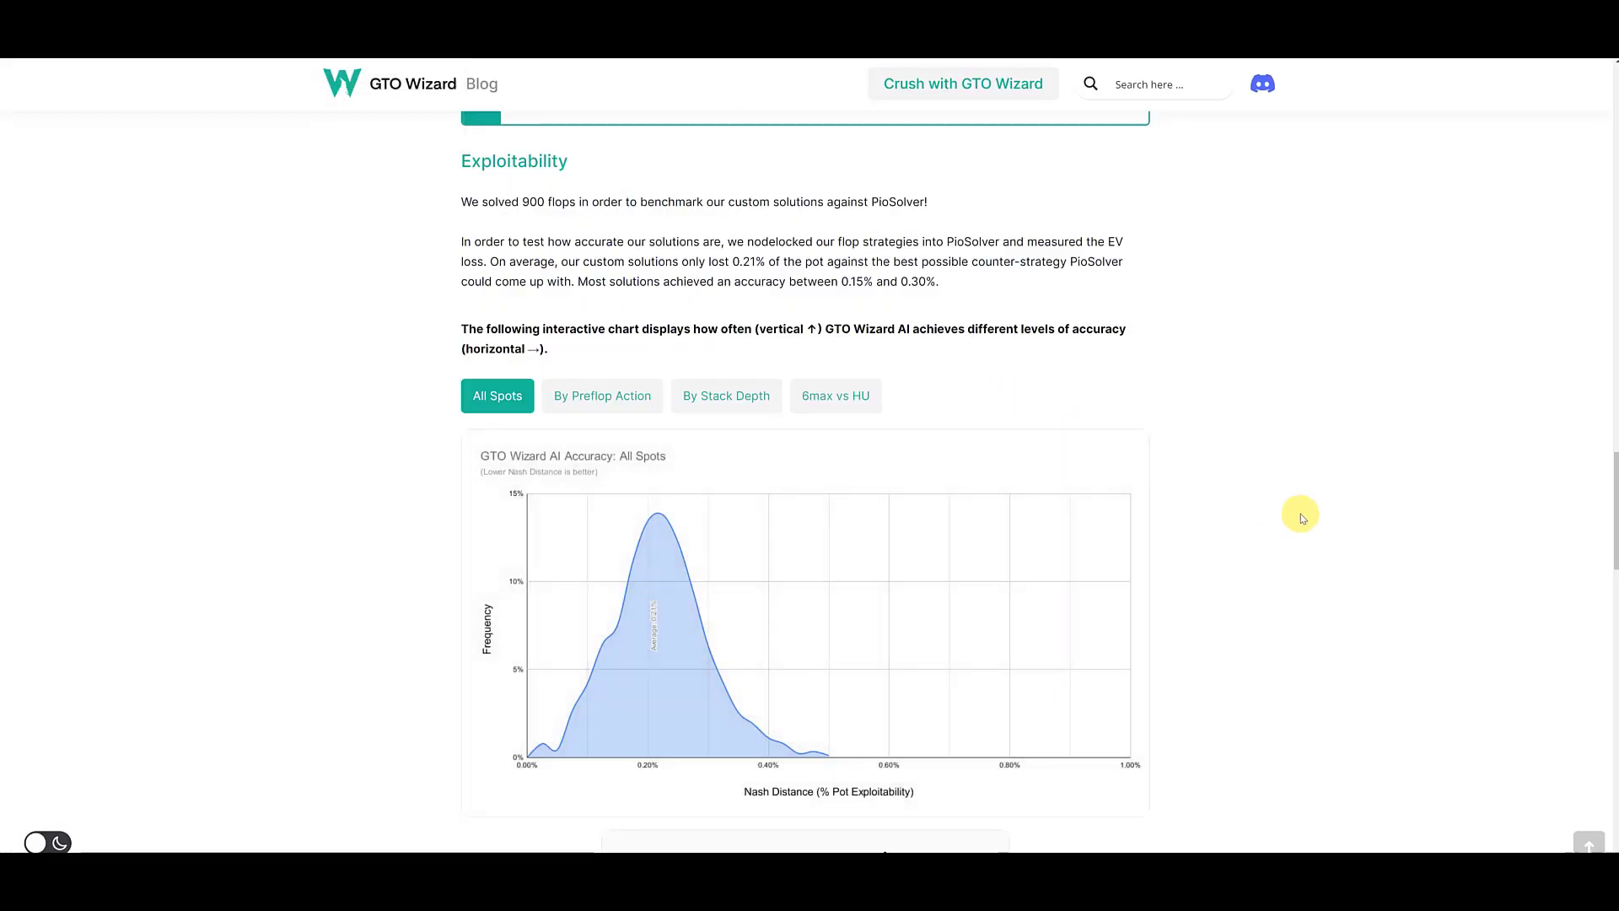
scroll(1339, 533, up, 15)
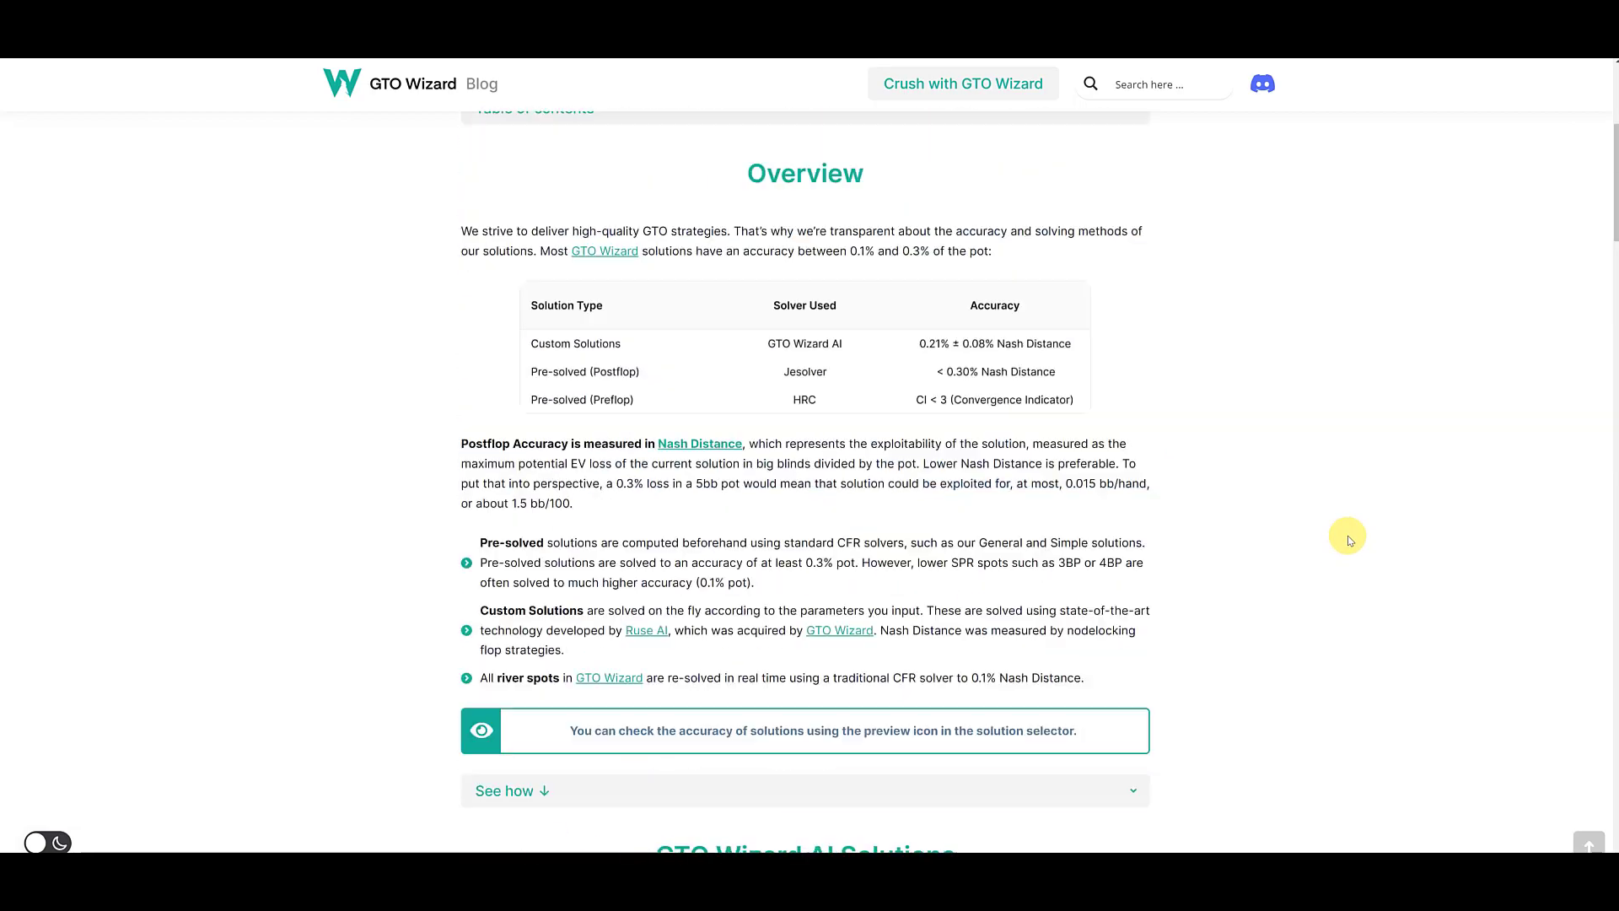
key(ctrl+minus)
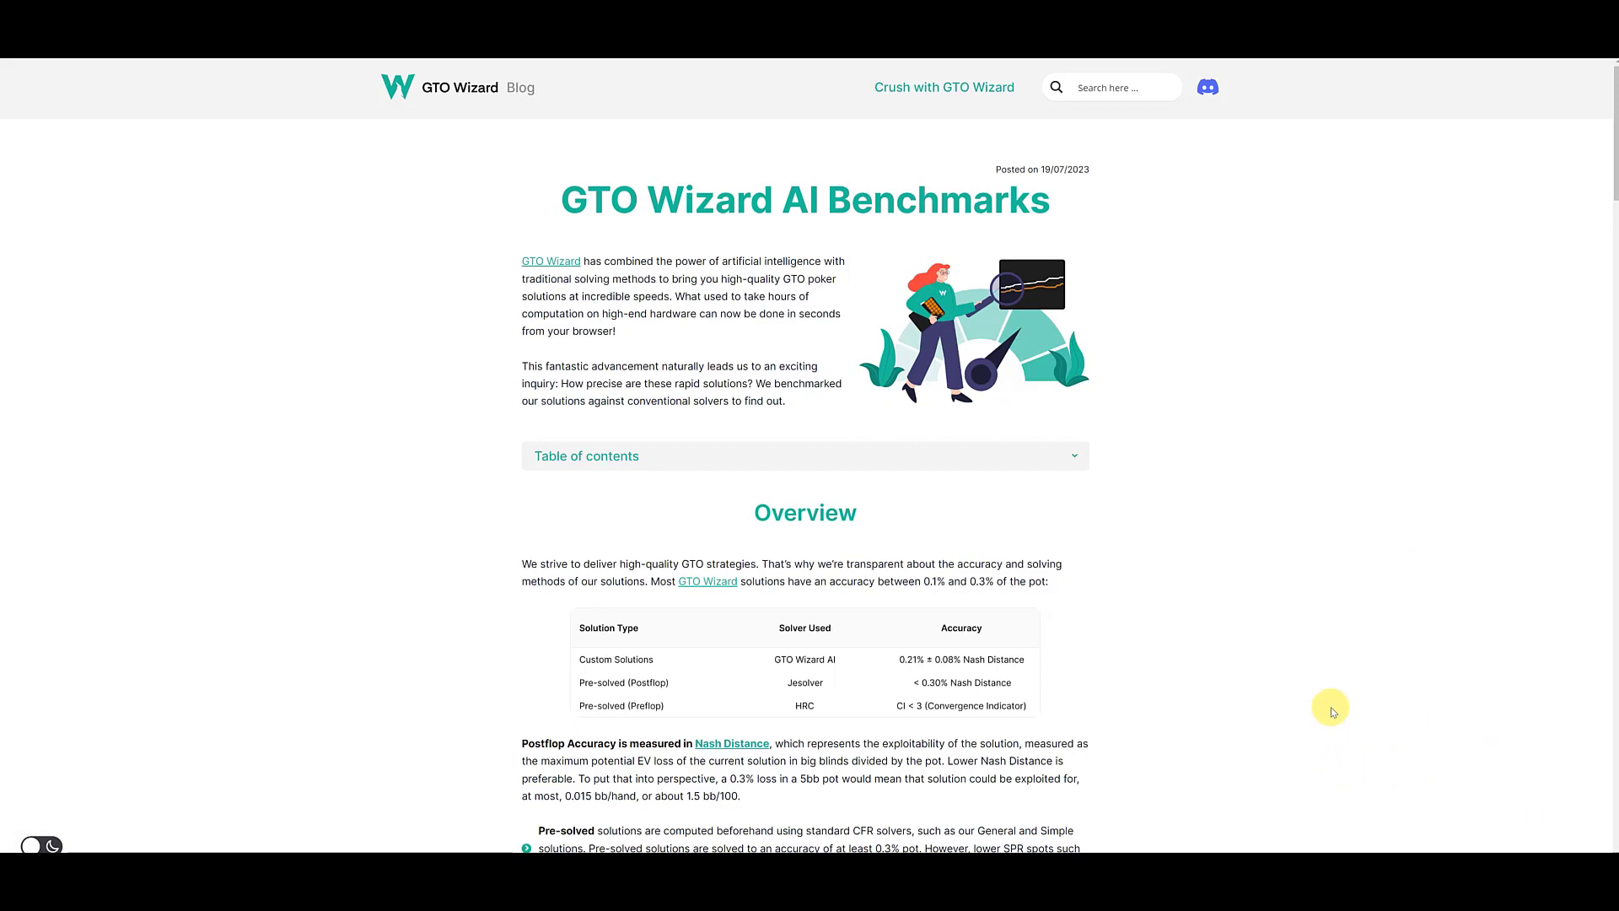
scroll(1339, 694, down, 7)
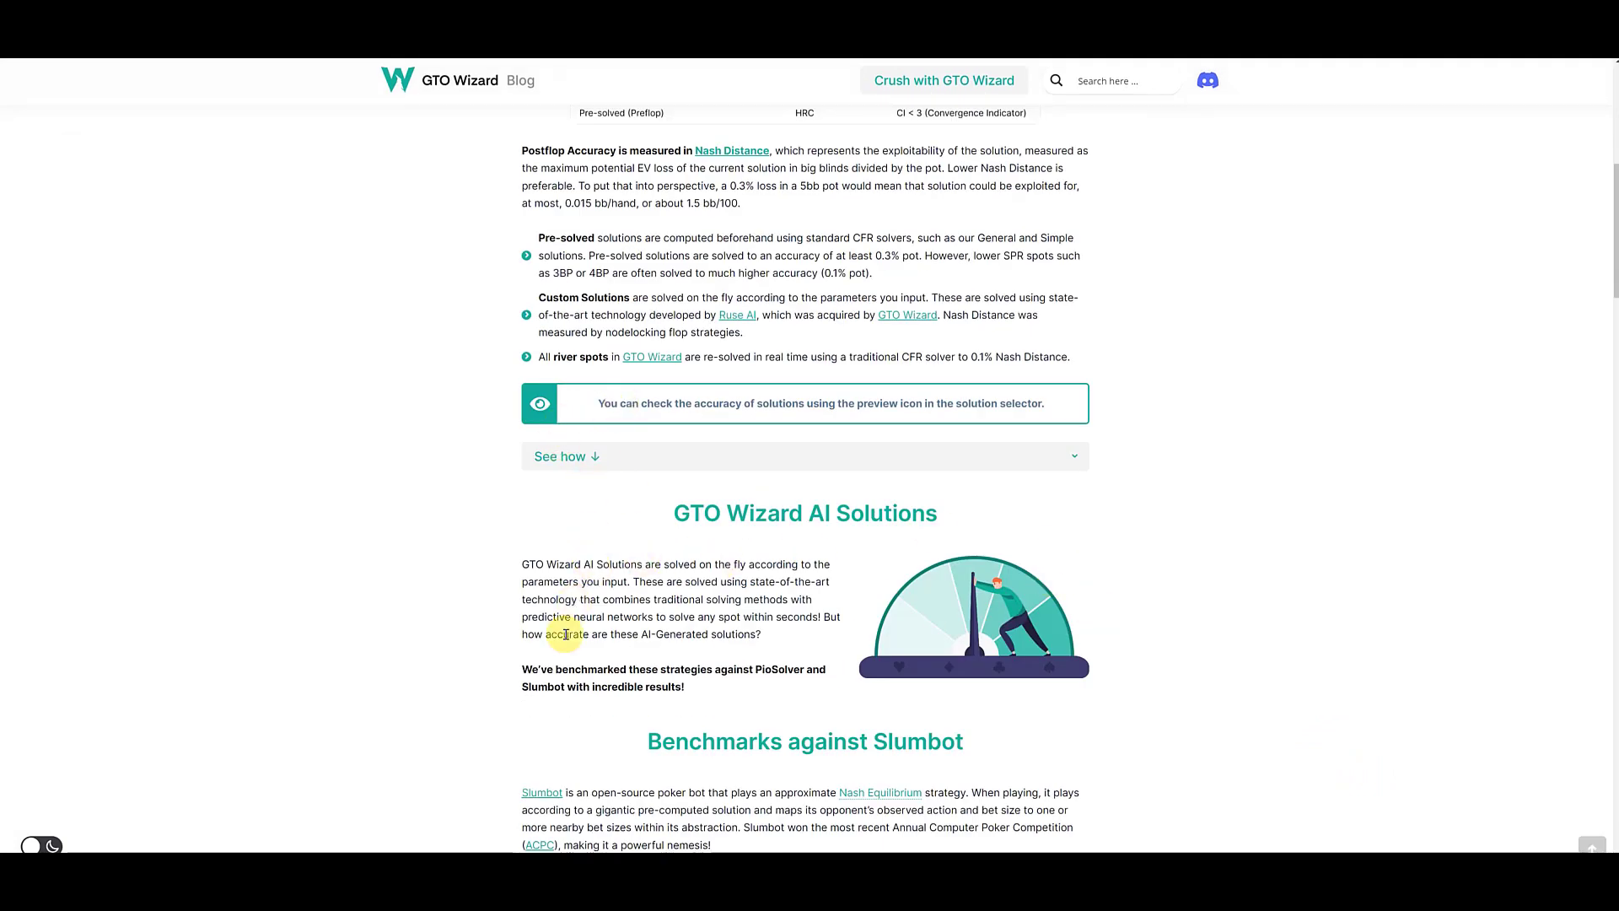
scroll(814, 788, down, 3)
scroll(816, 793, up, 7)
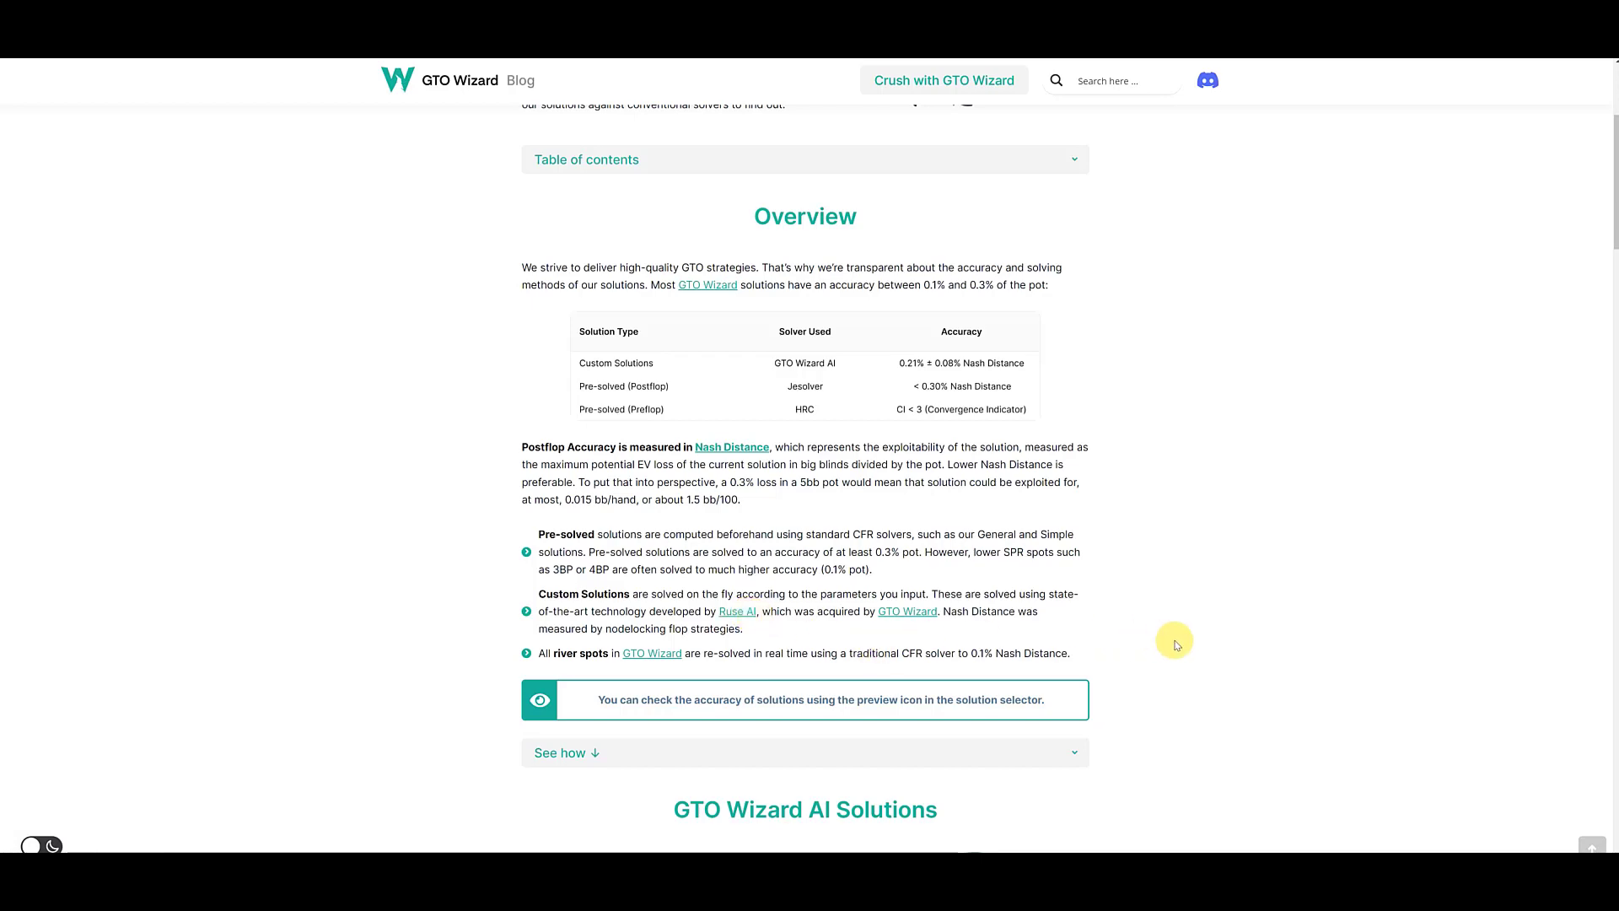
scroll(1294, 699, down, 6)
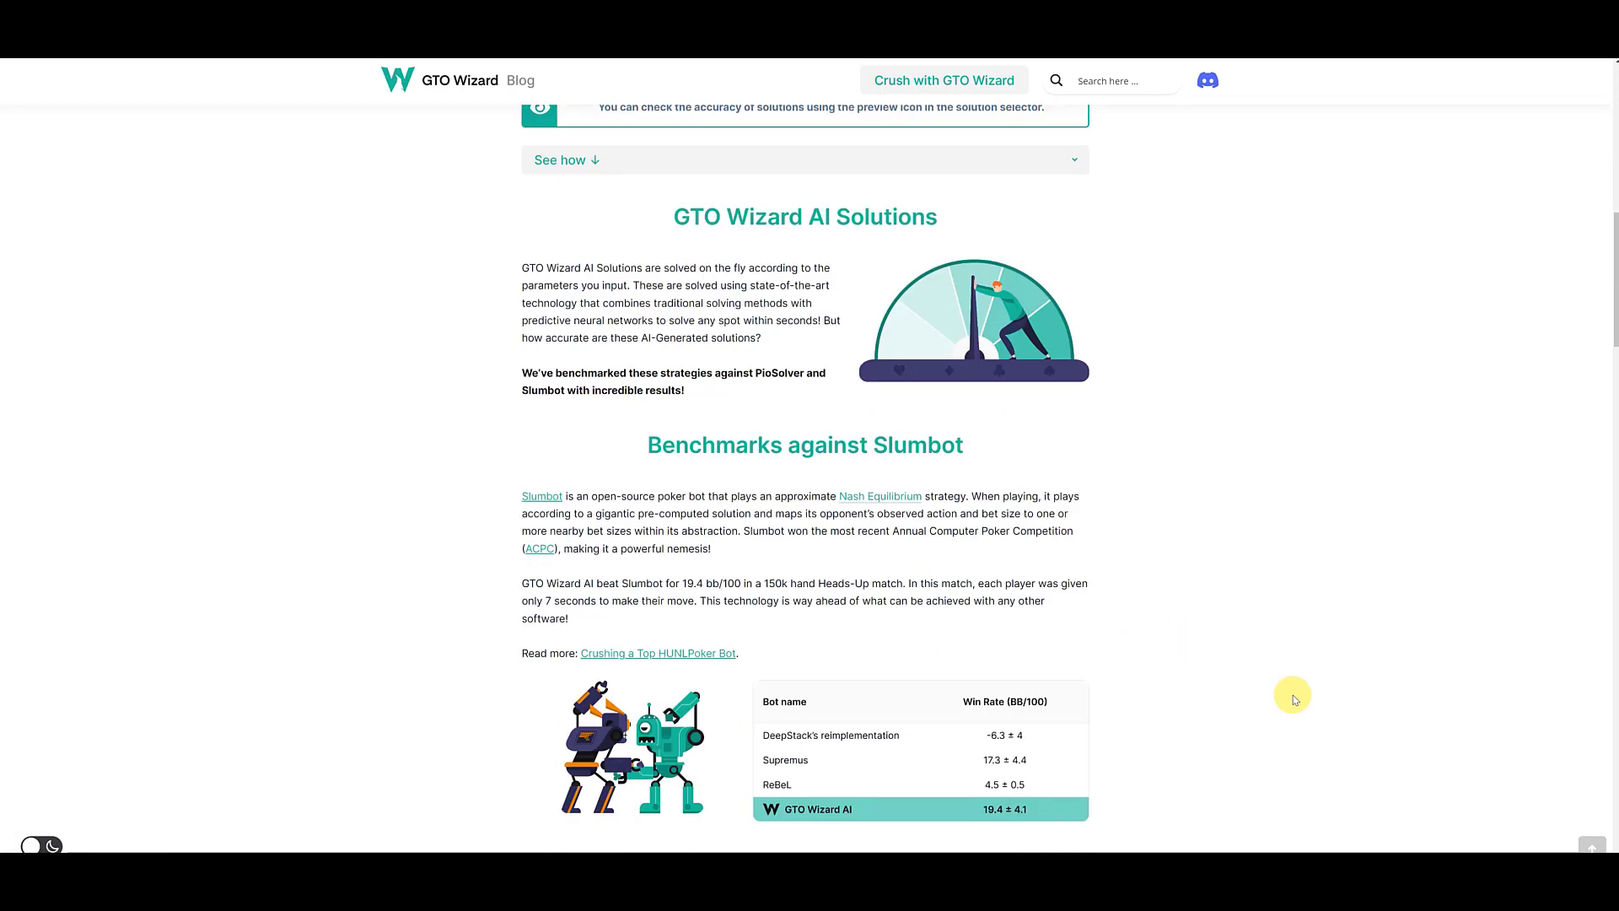
scroll(1128, 717, down, 3)
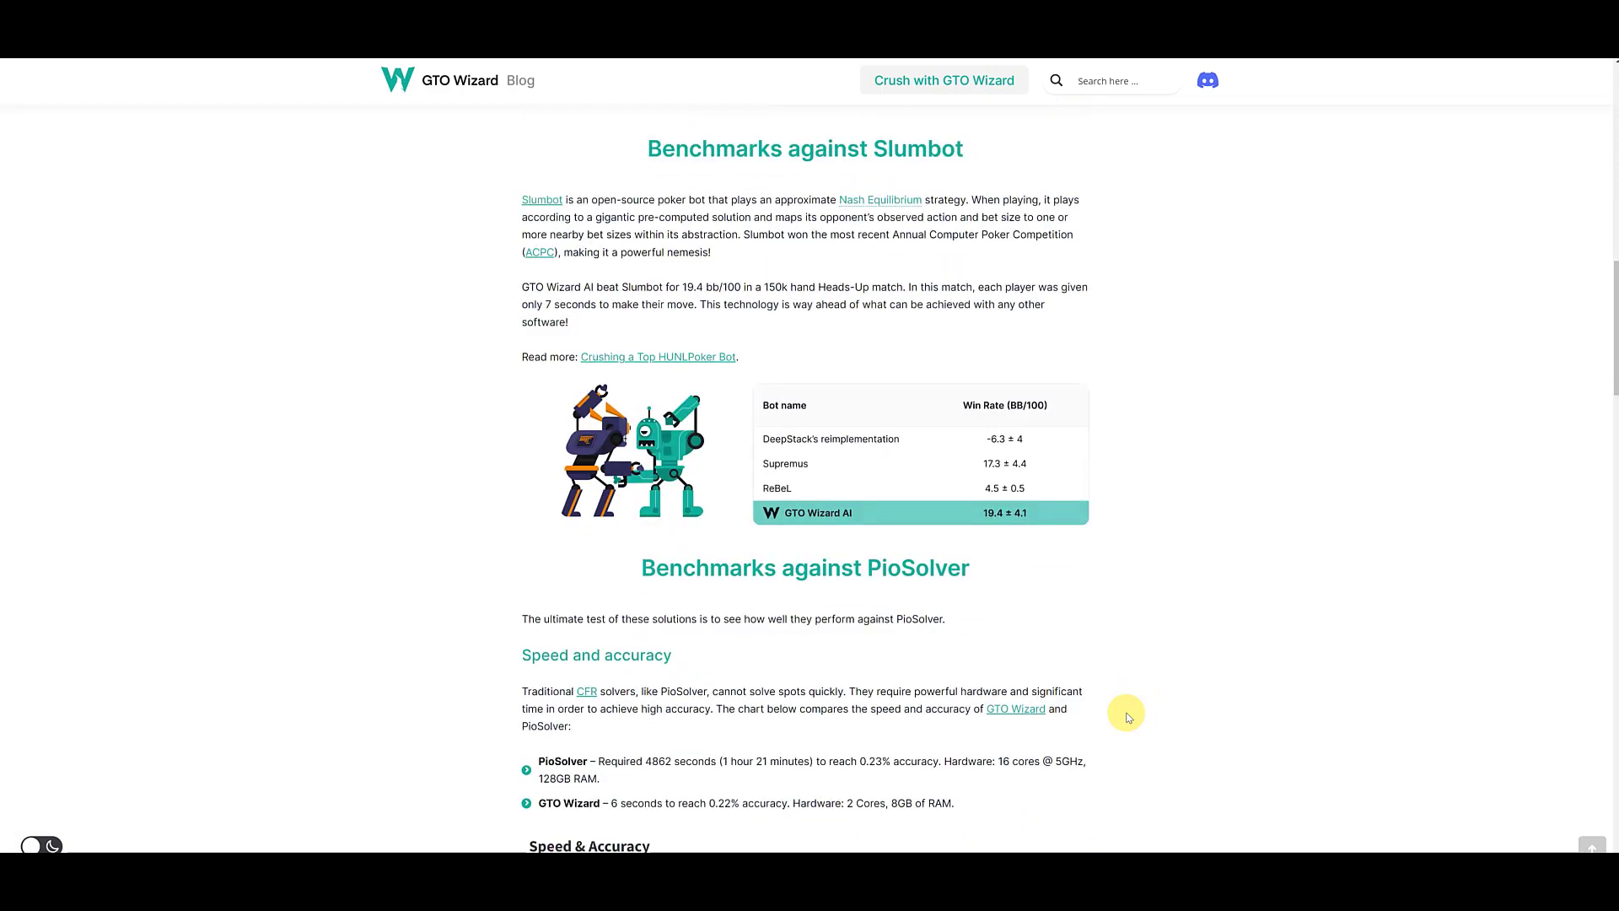
- Examine the PioSolver speed and accuracy chart, the exploitability figures and the methodology in the benchmarks article
scroll(1128, 717, down, 3)
scroll(1129, 718, down, 3)
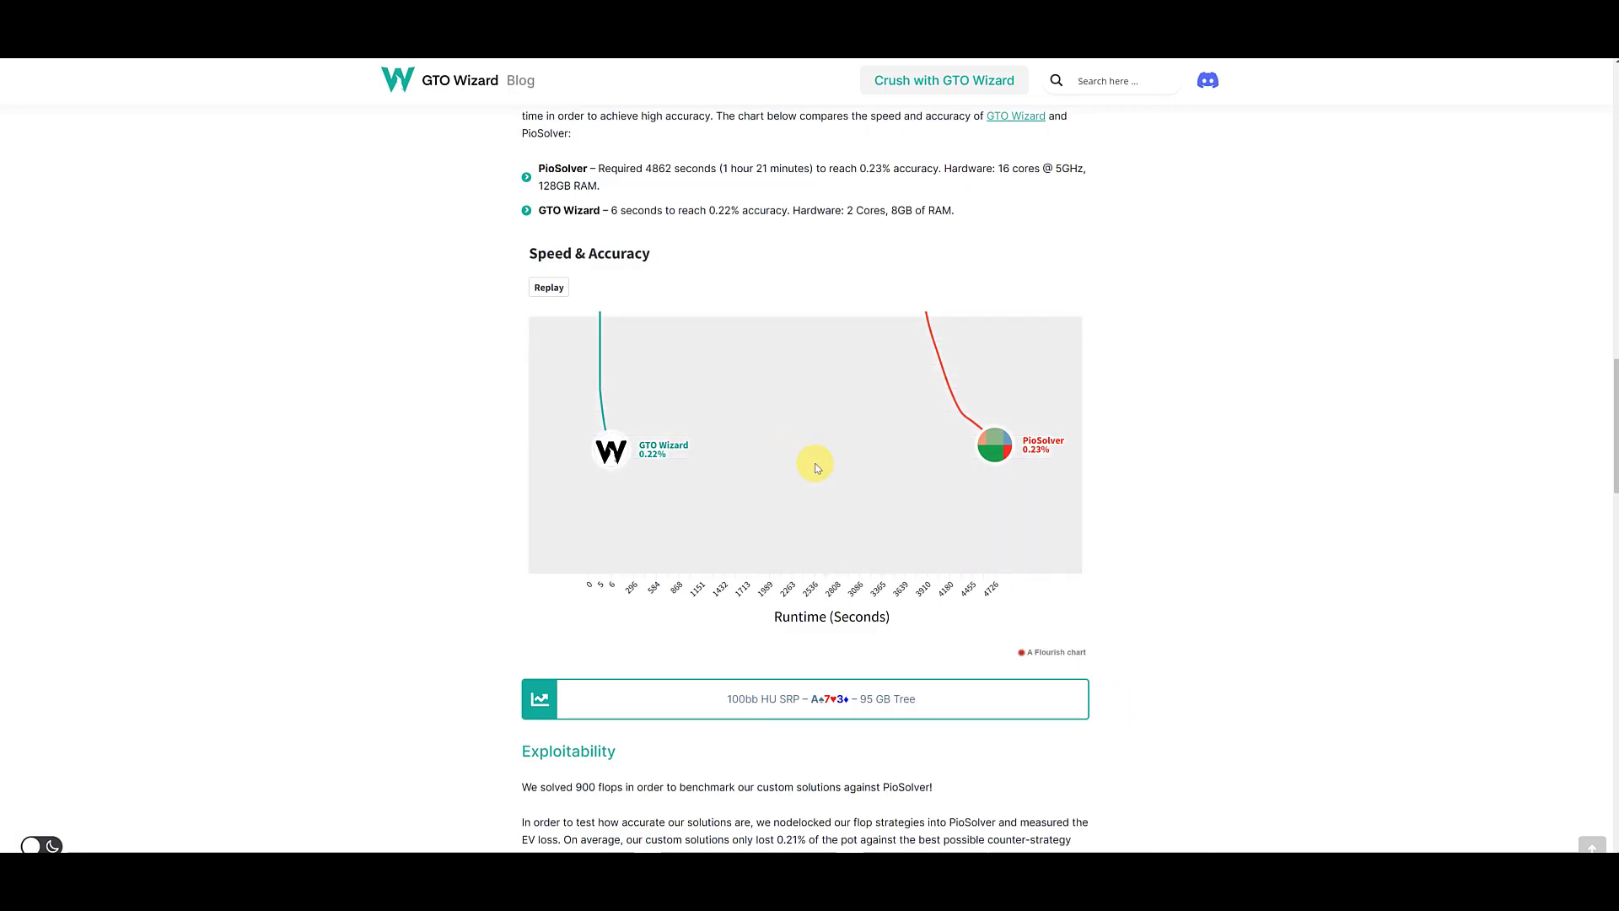
key(ctrl+plus)
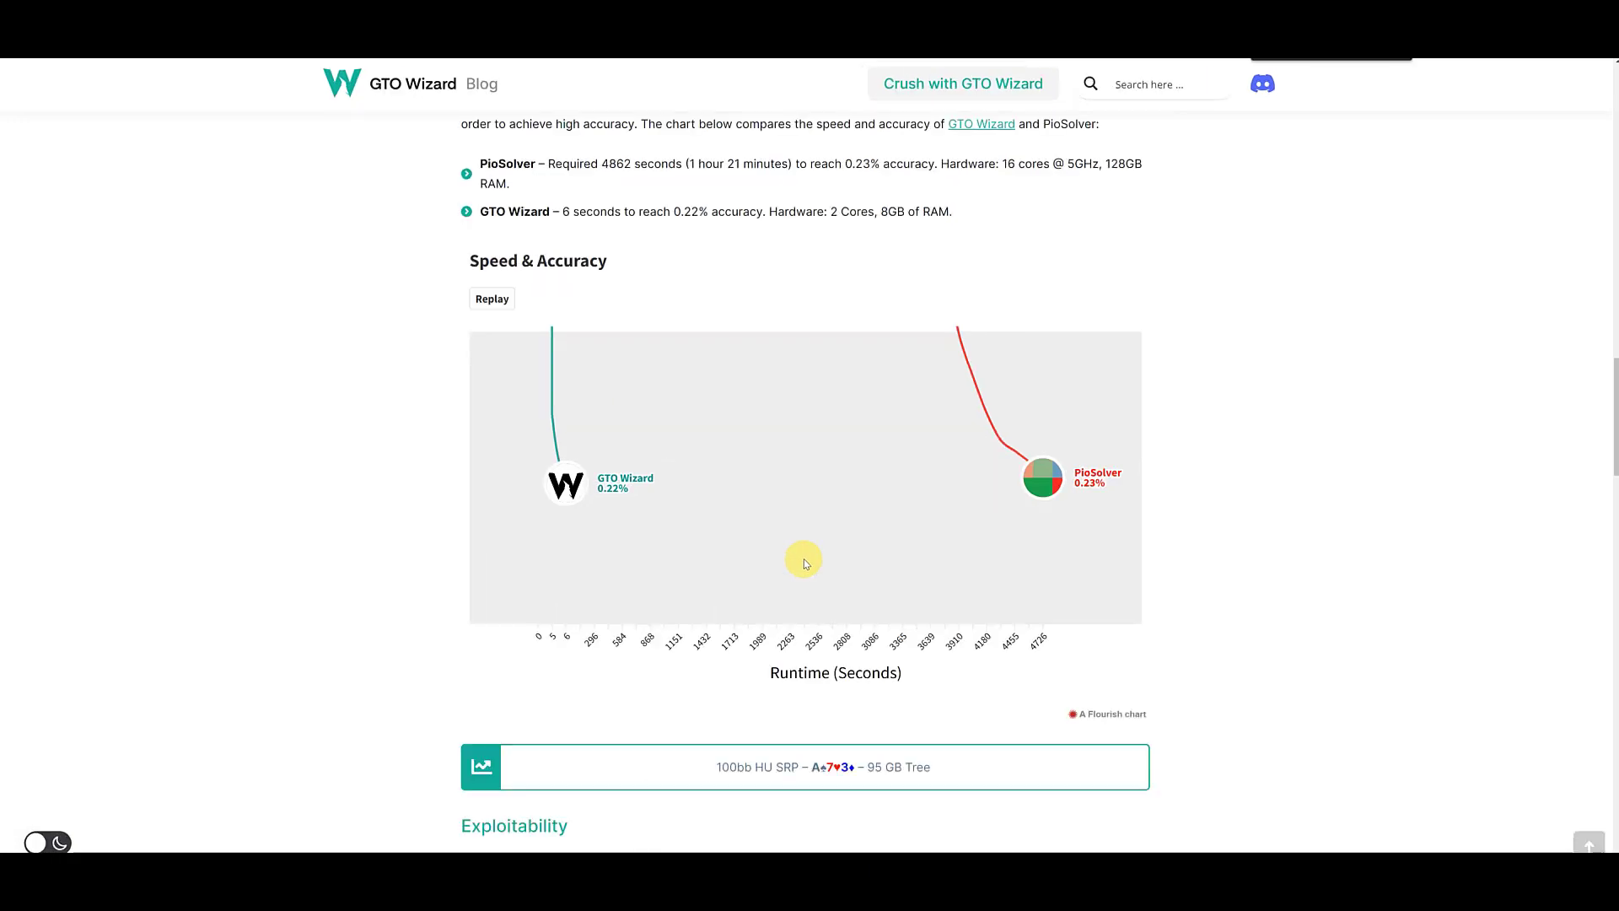
key(ctrl+minus)
key(ctrl+minus)
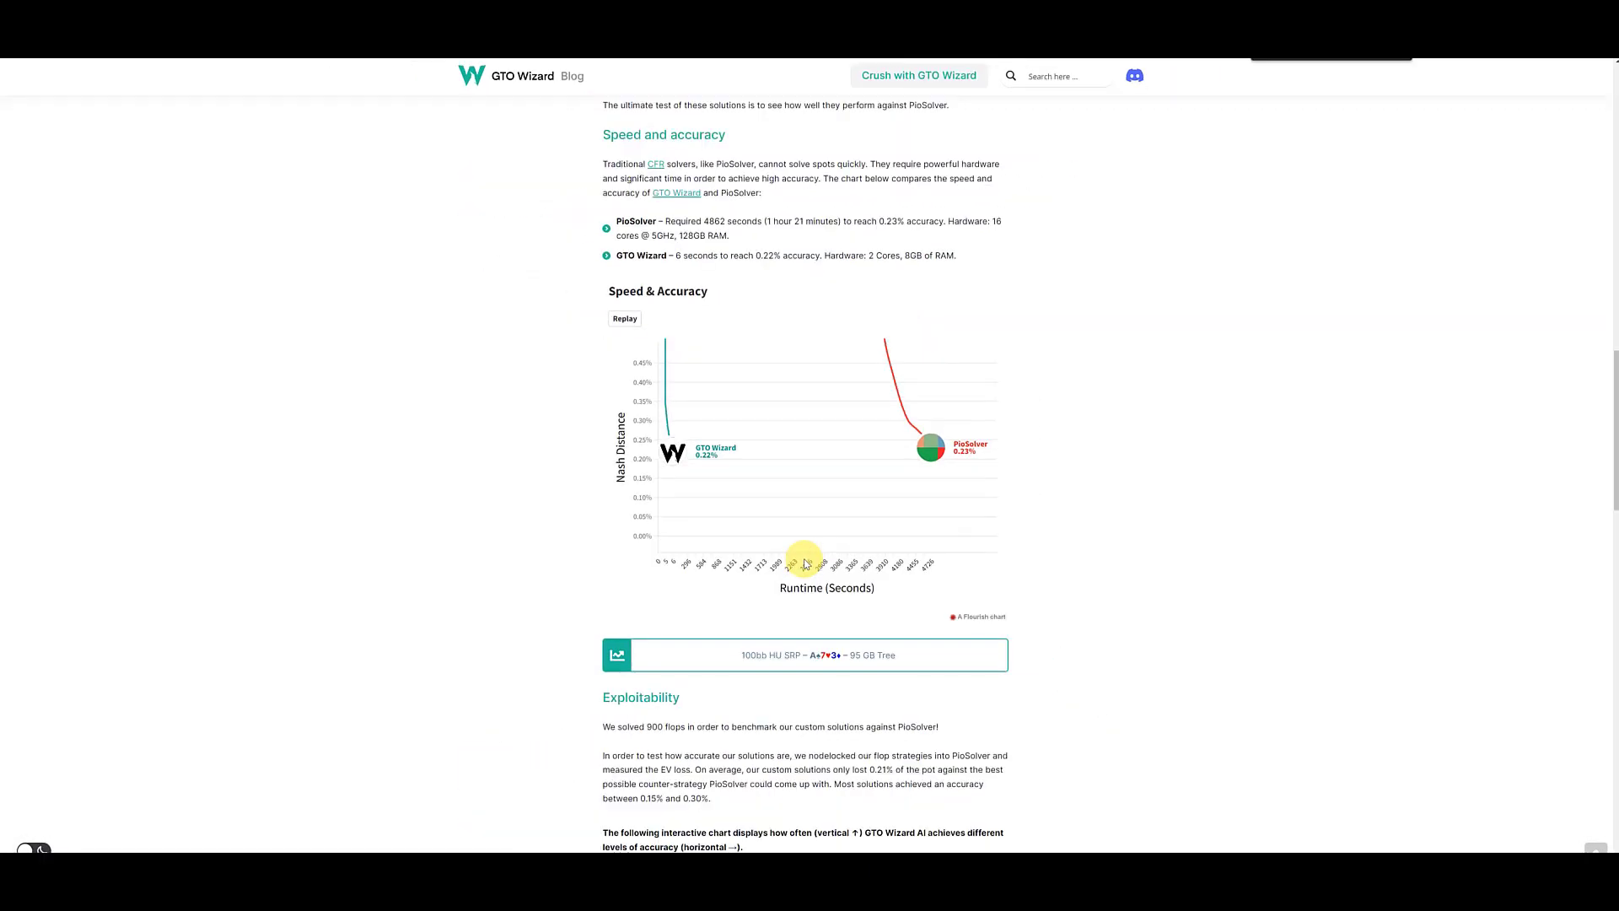
scroll(807, 564, down, 4)
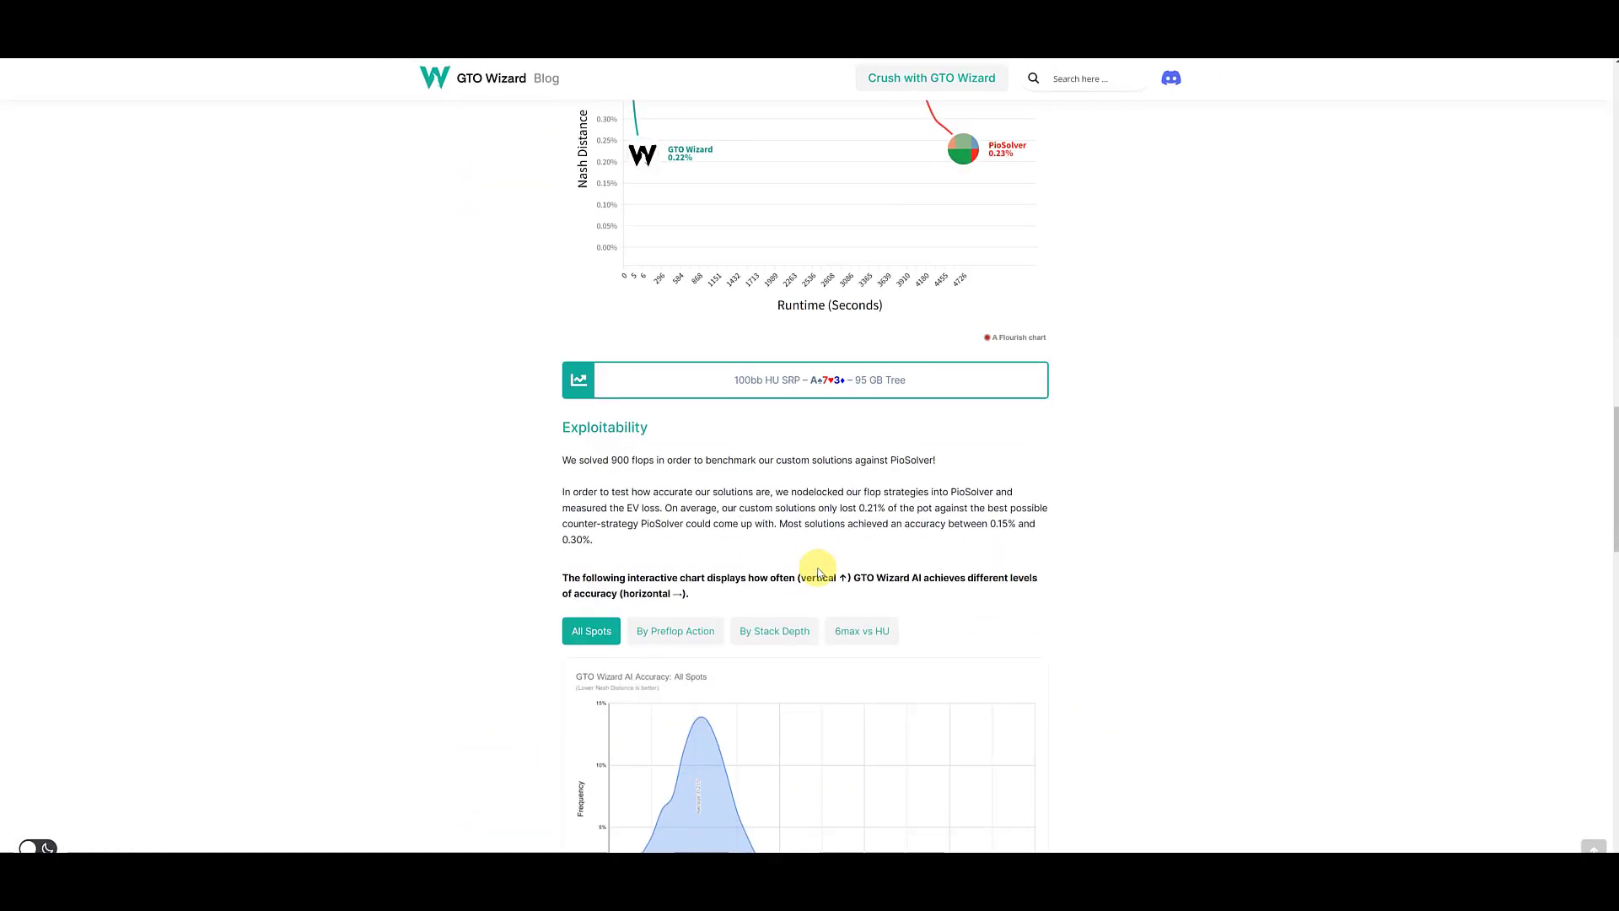
scroll(822, 577, down, 7)
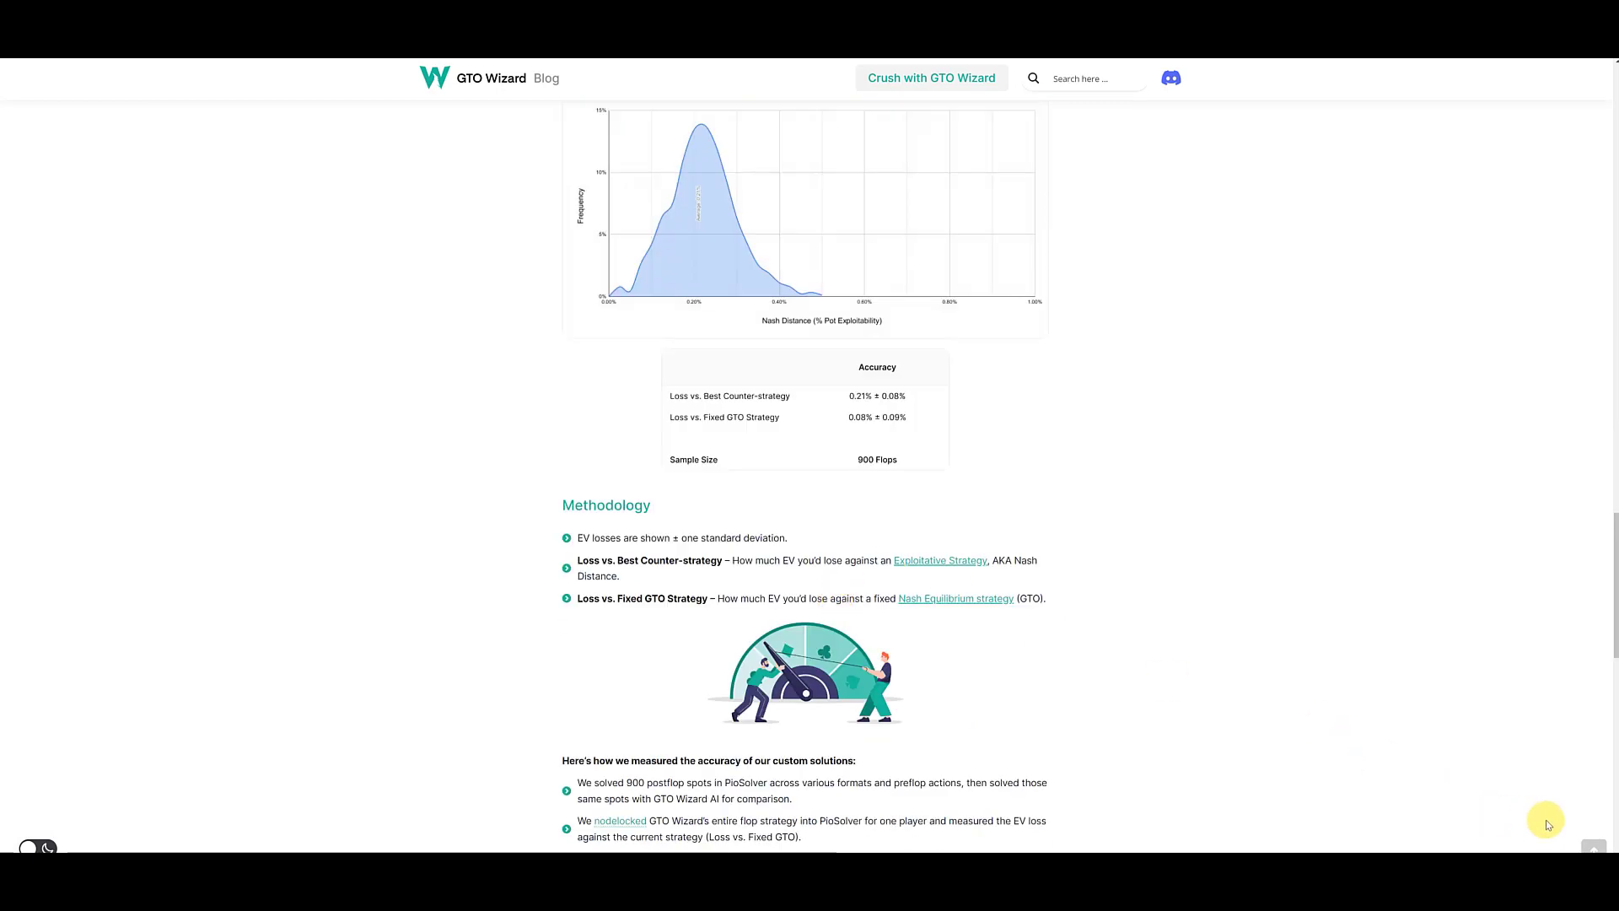
scroll(1445, 810, up, 10)
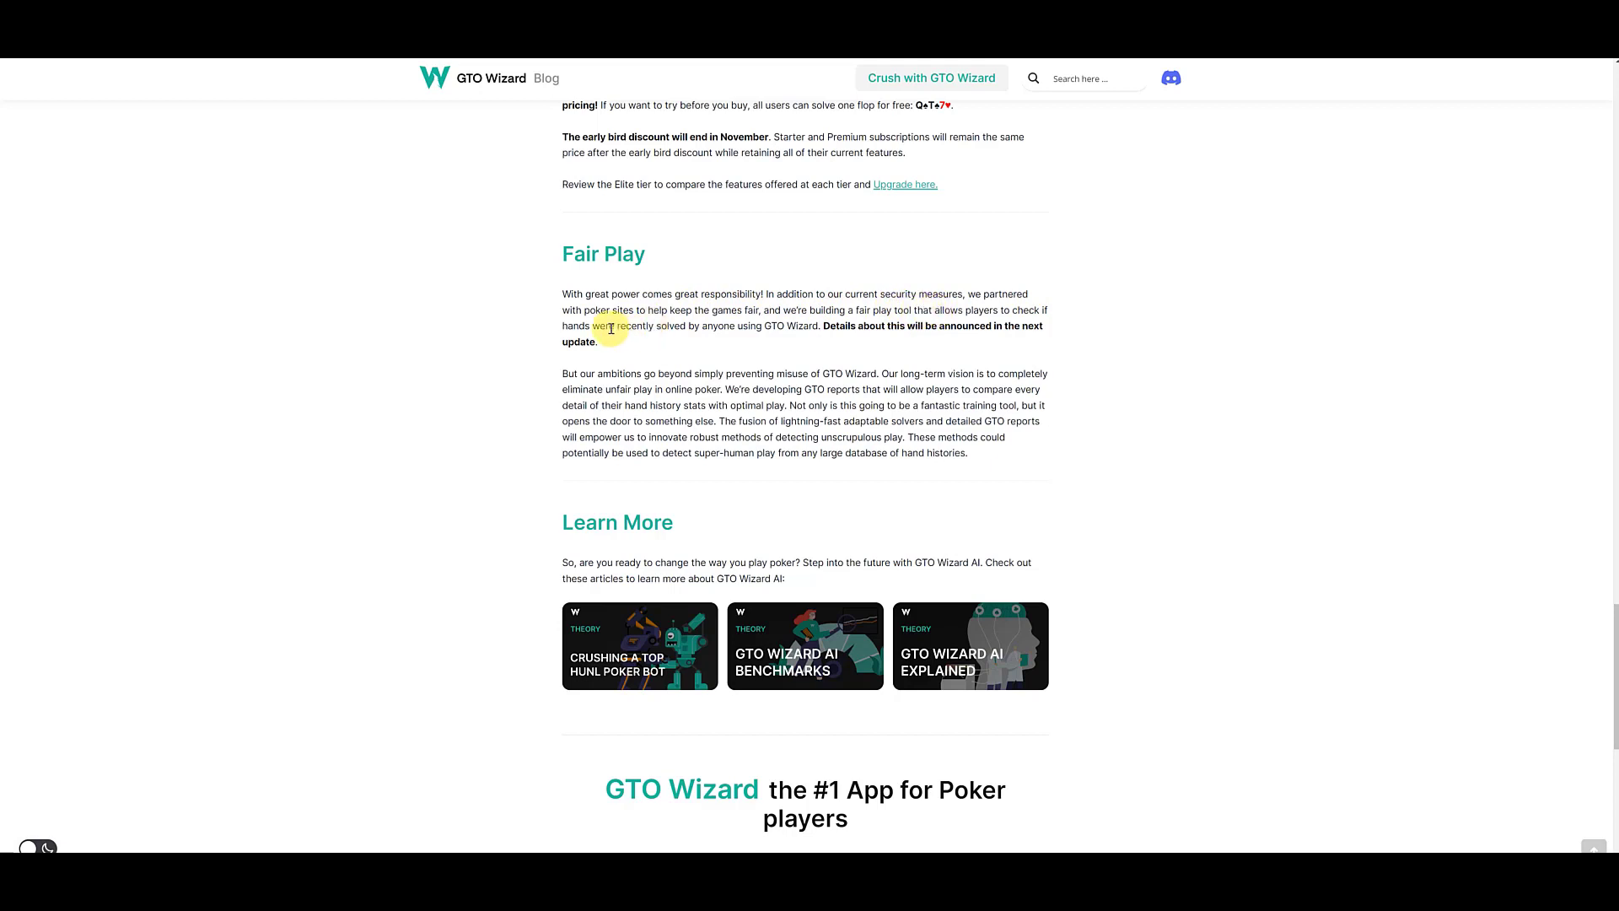
- Read the Fair Play section of the article, highlighting the passage about hands recently solved by anyone using GTO Wizard
drag(611, 328, 822, 336)
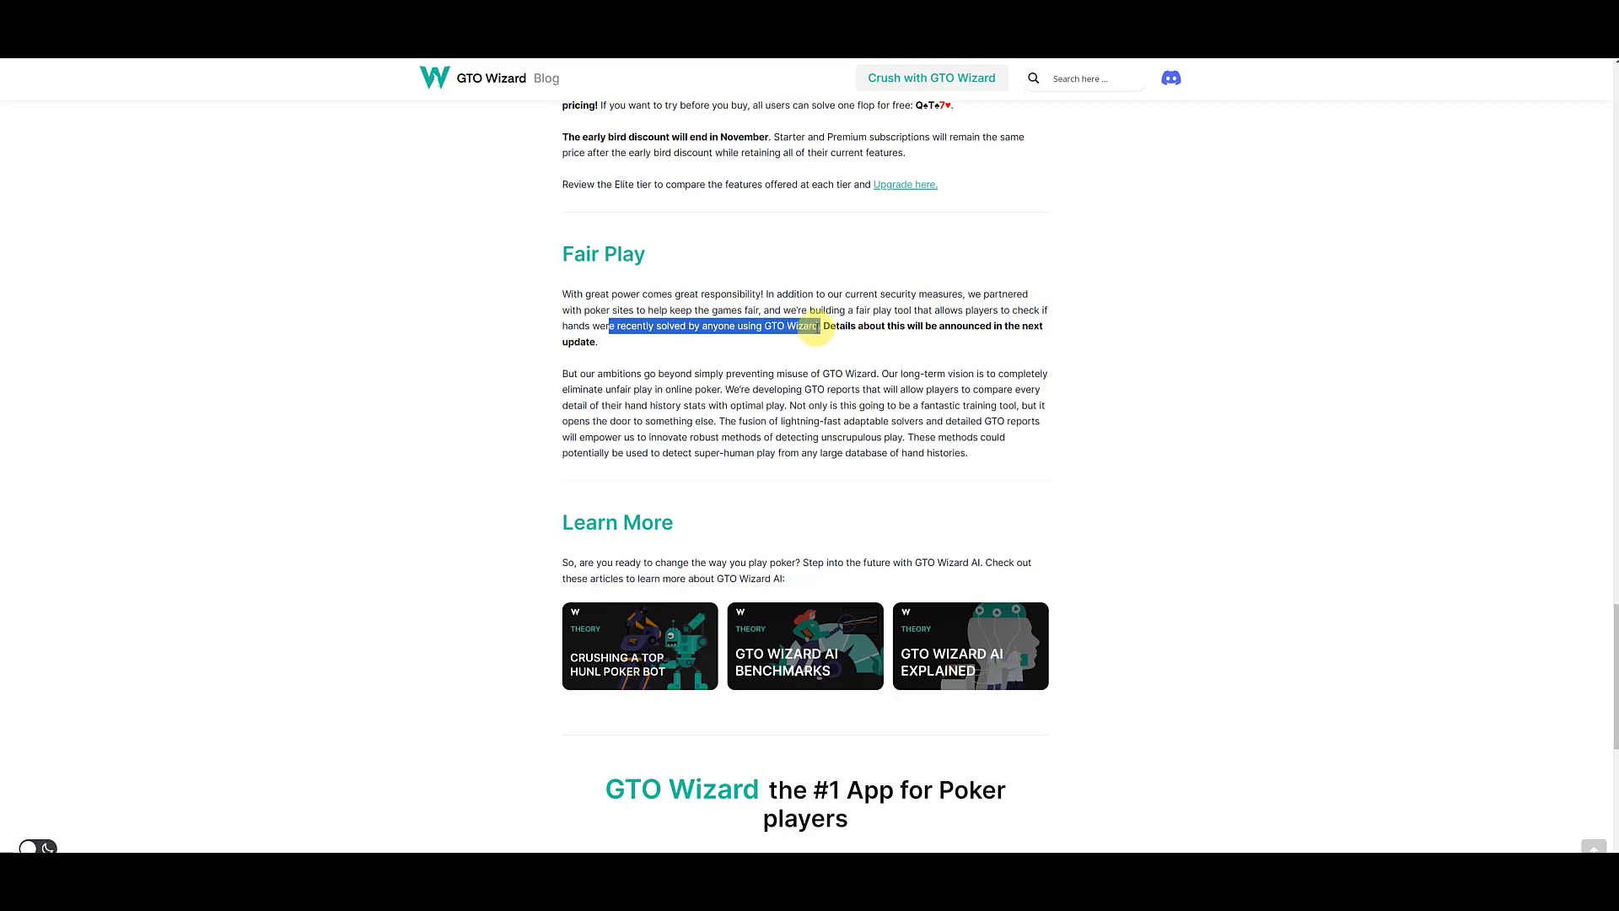
click(816, 328)
drag(816, 328, 783, 328)
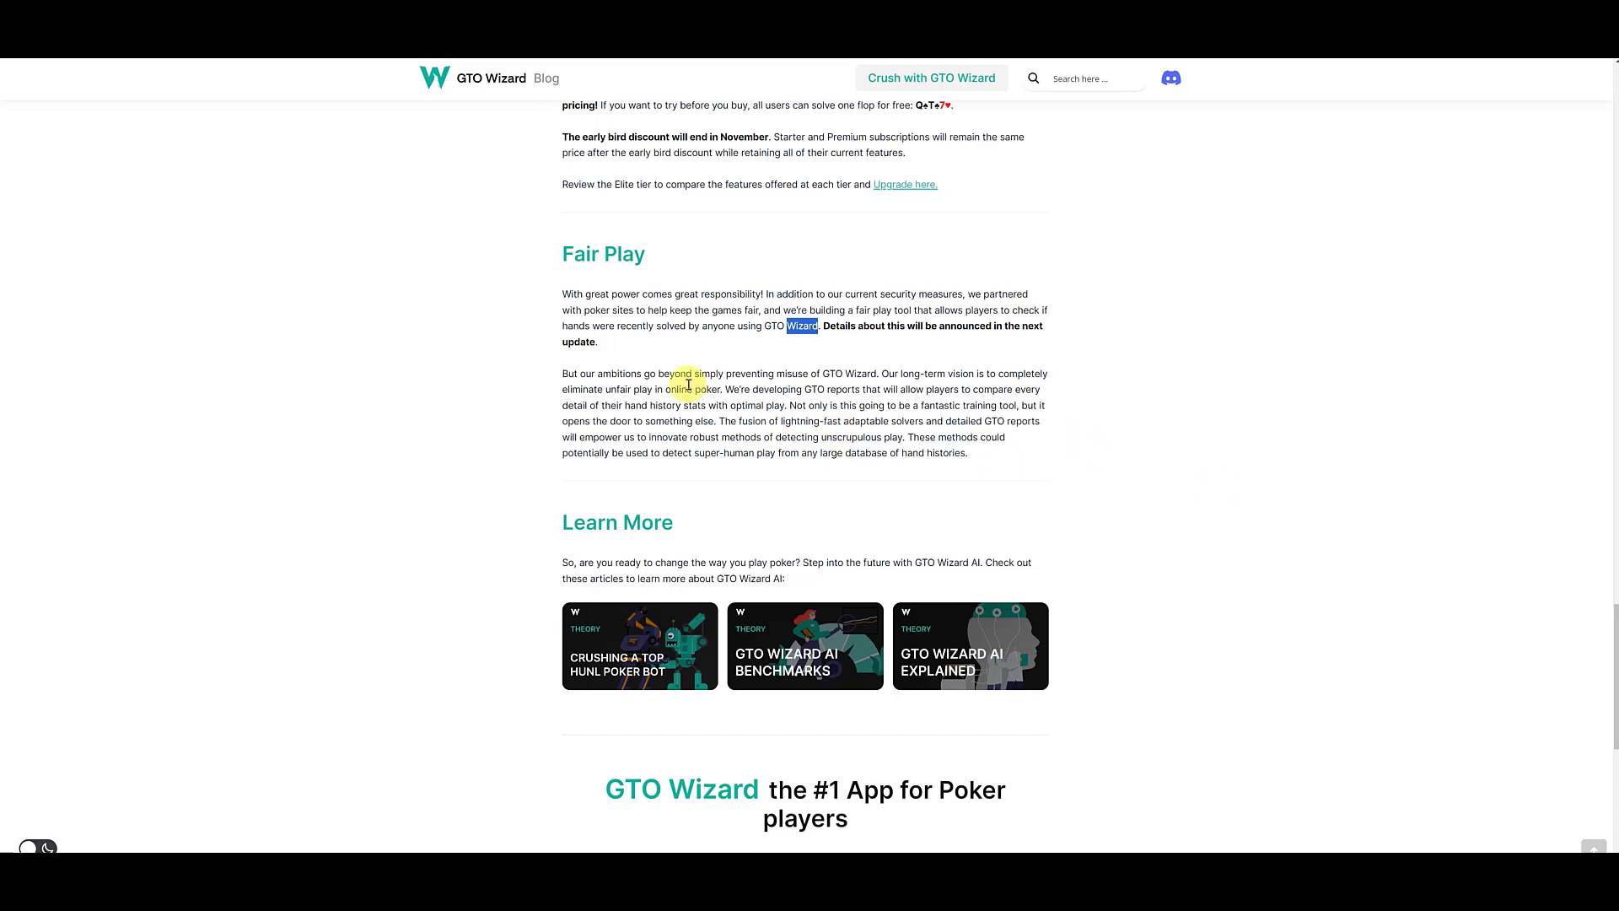
click(1369, 424)
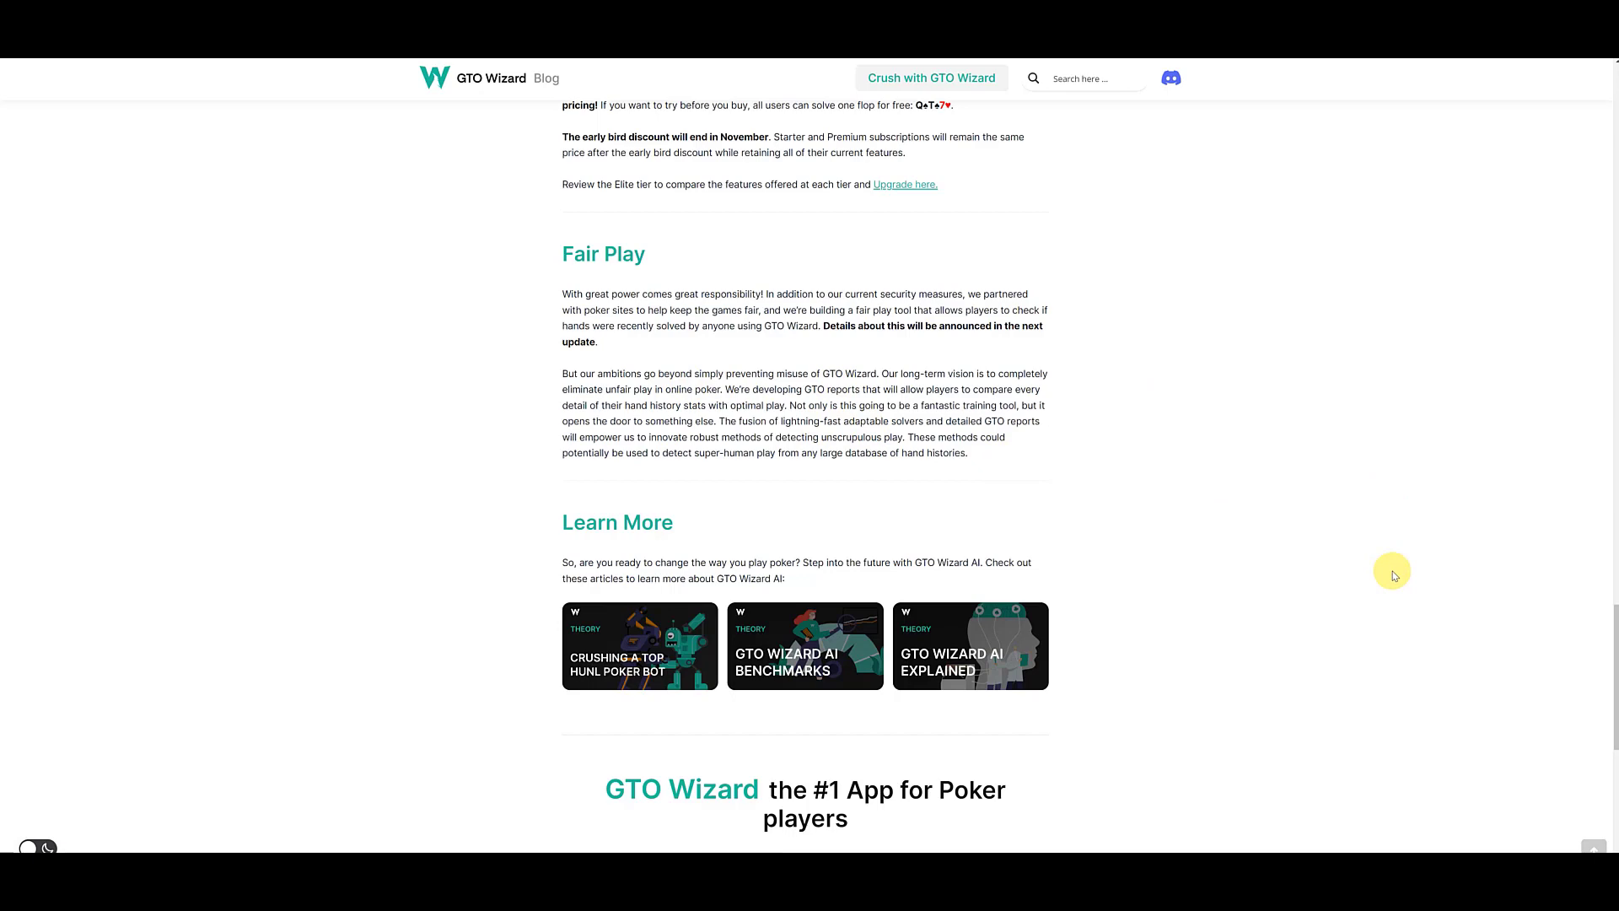
scroll(1355, 568, down, 3)
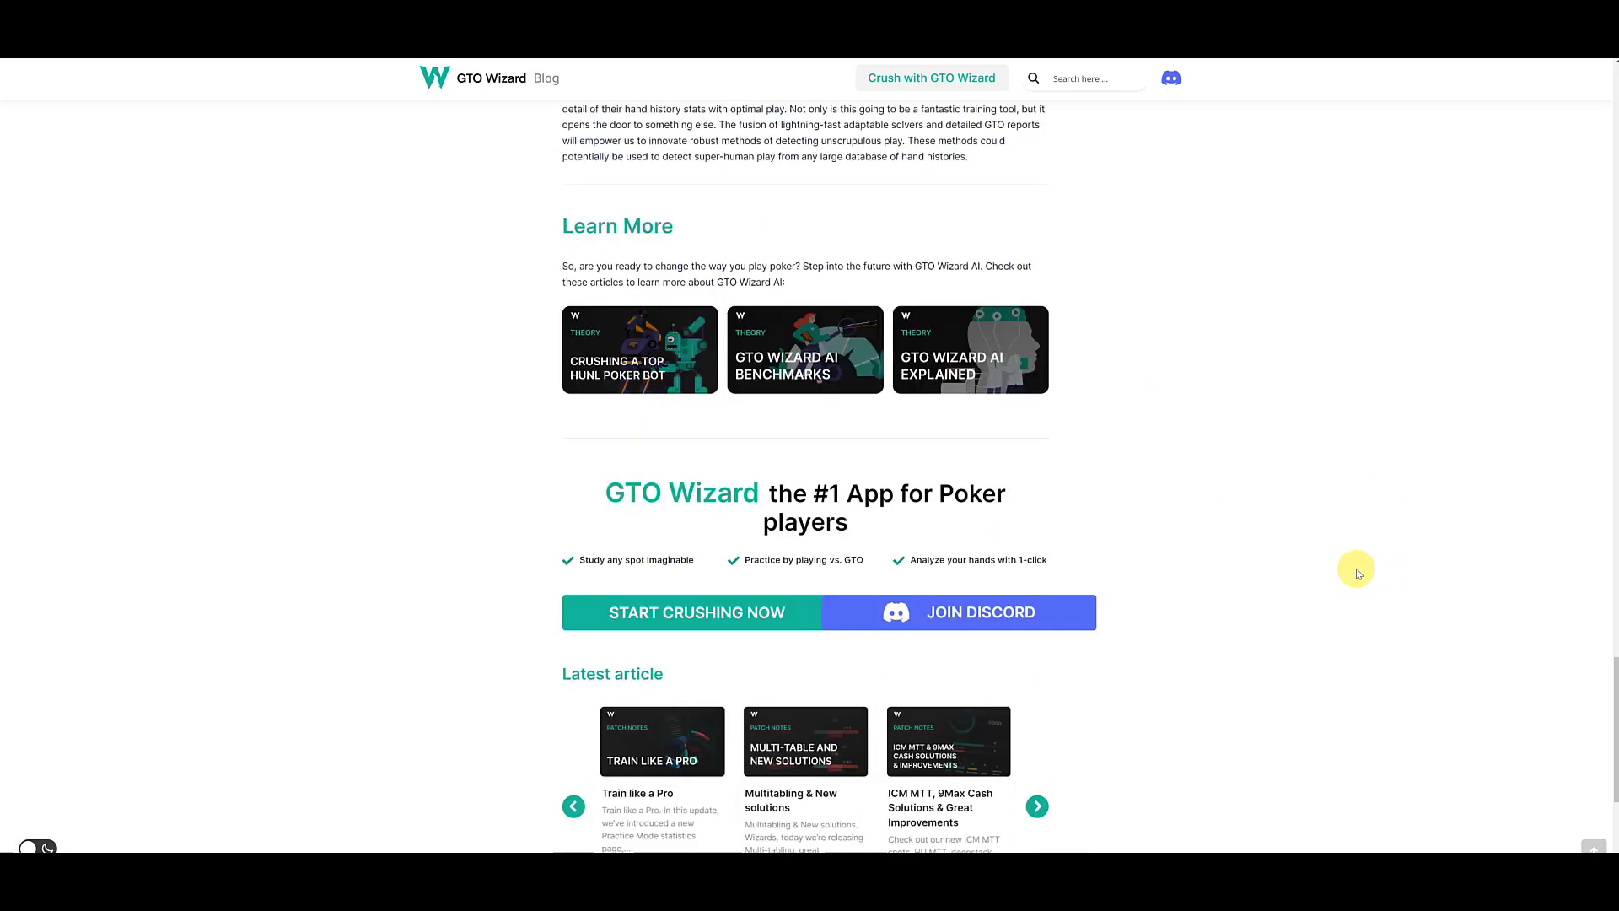
scroll(1357, 573, up, 3)
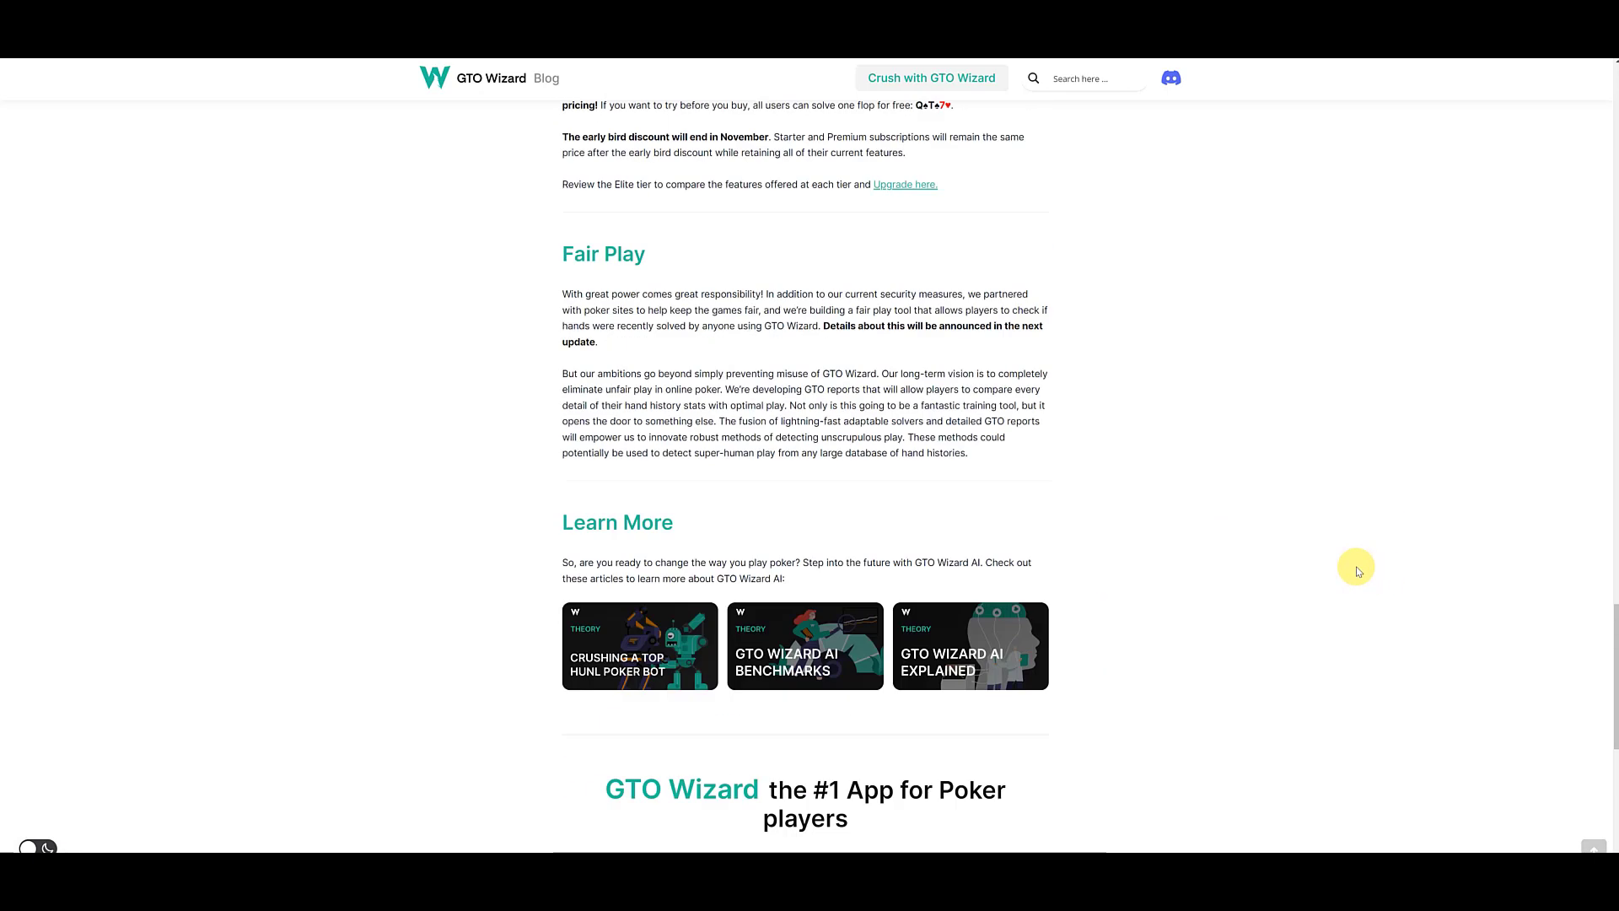